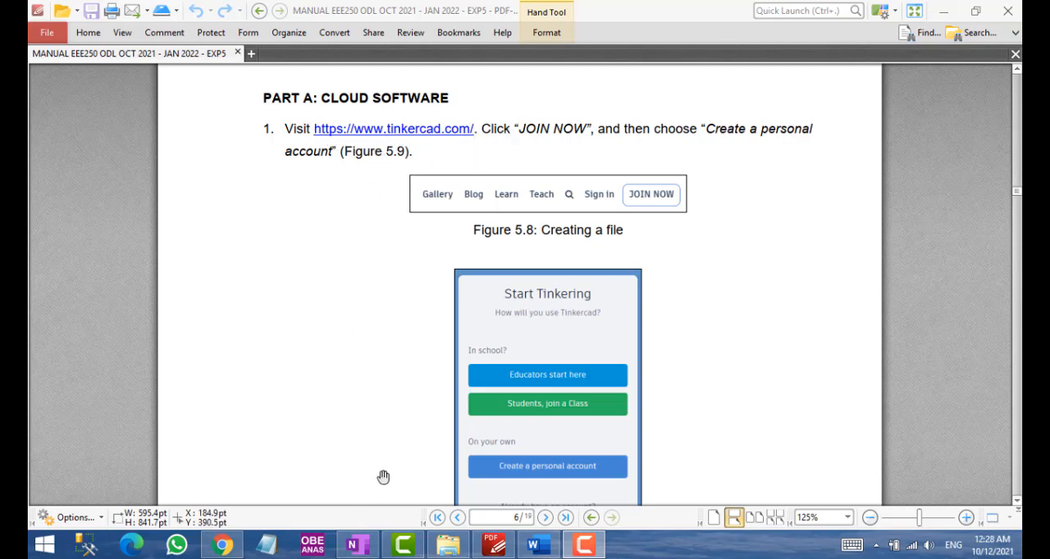
# Switch to Chrome, search Google for THINKERCAD and open the official Tinkercad website
pyautogui.click(221, 544)
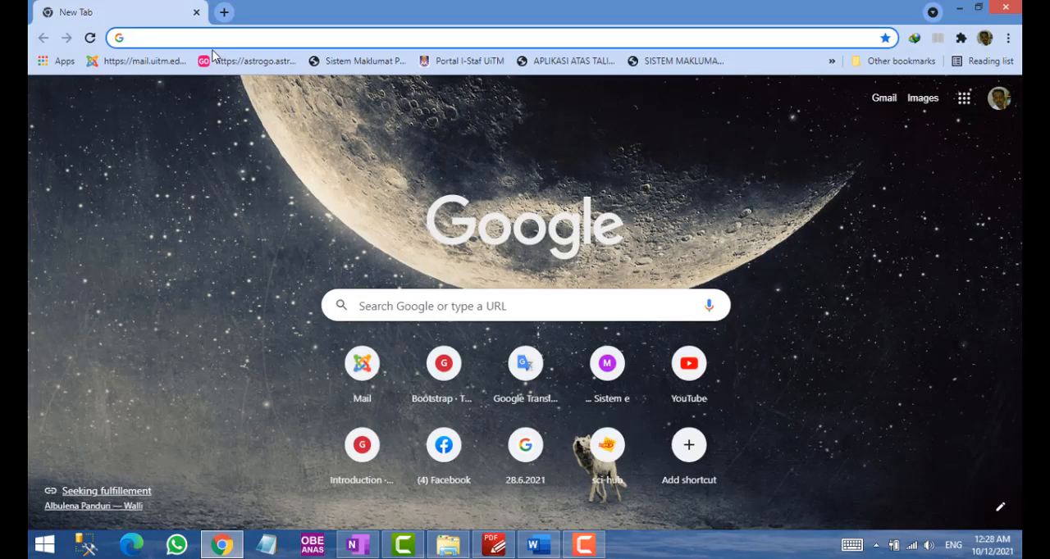
pyautogui.write('thin')
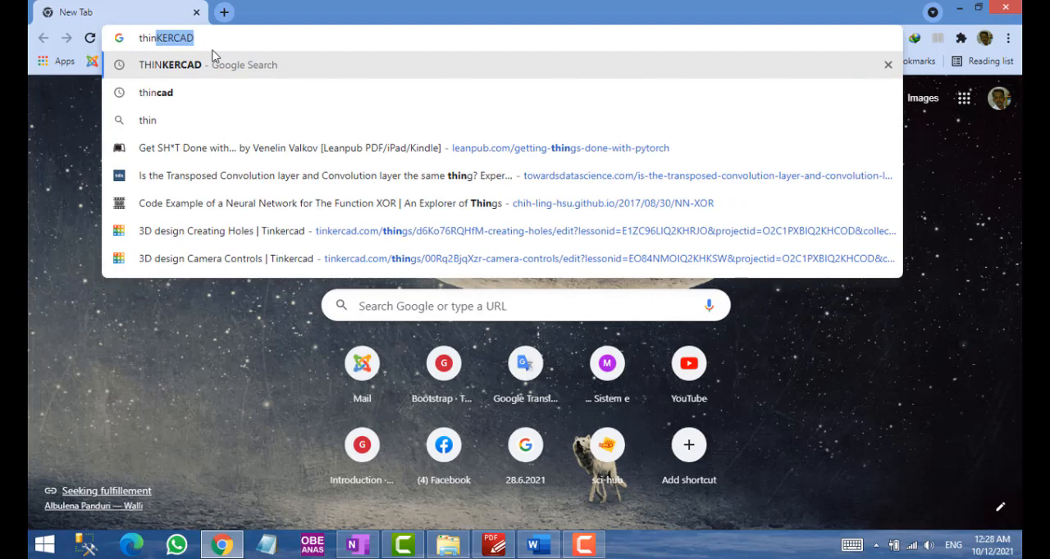
pyautogui.press('Return')
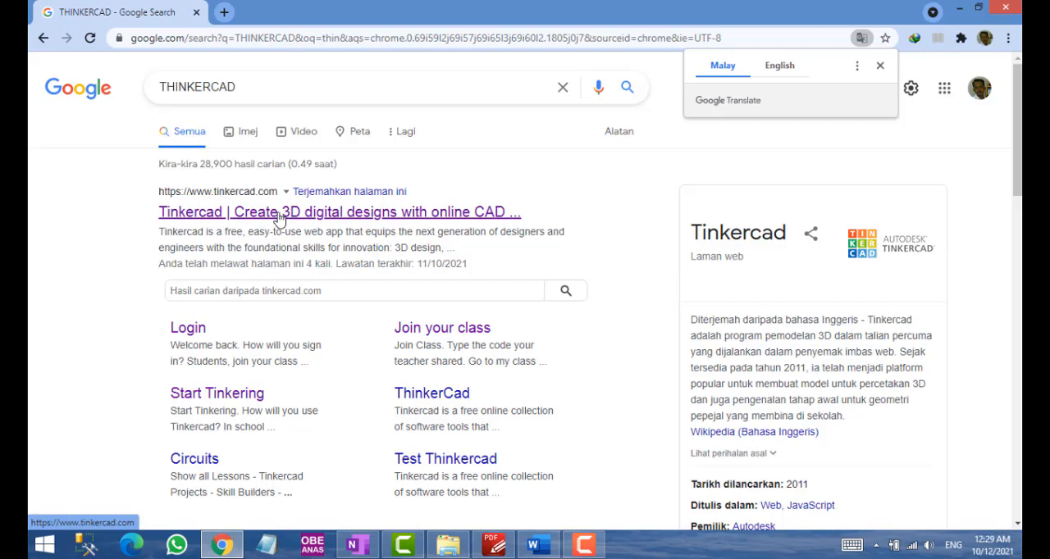
pyautogui.click(277, 215)
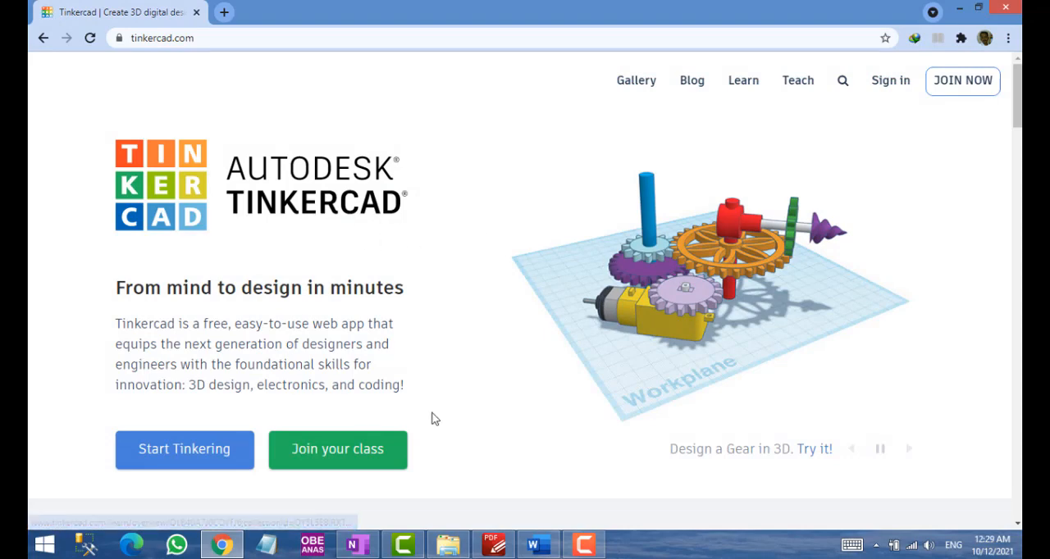
# Sign in to Tinkercad as an existing user with the university Google account
pyautogui.click(183, 448)
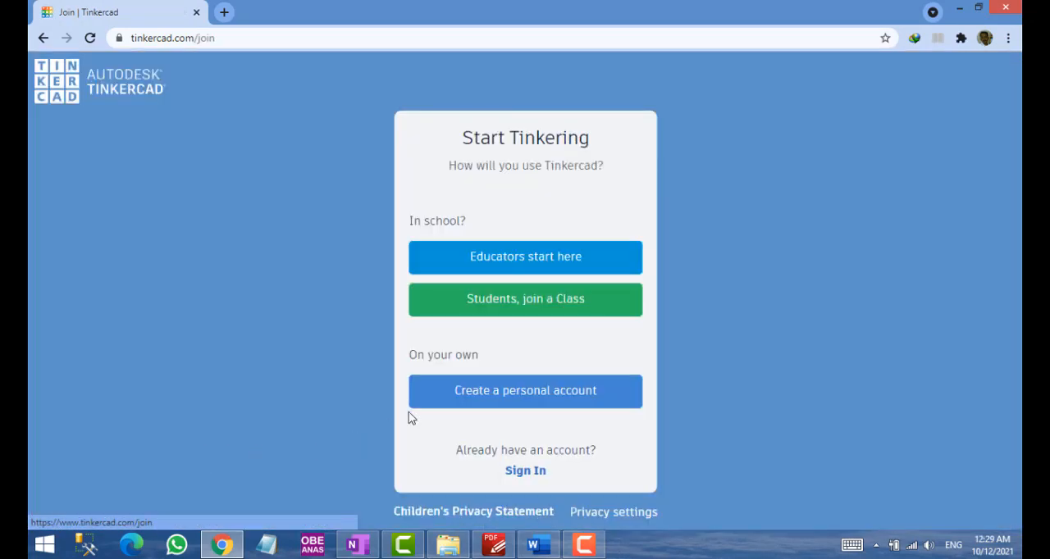
pyautogui.click(527, 474)
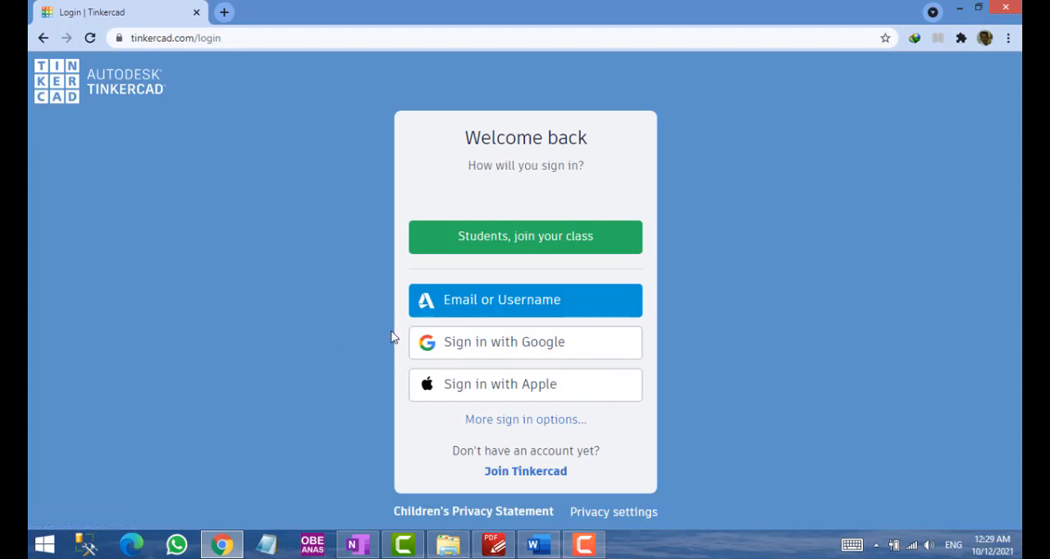
pyautogui.click(466, 351)
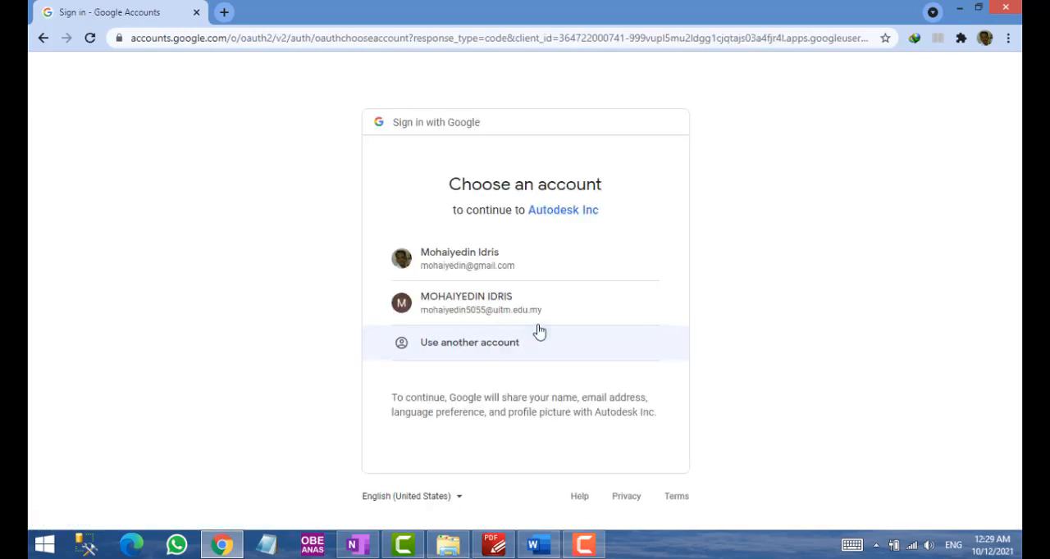
pyautogui.click(492, 310)
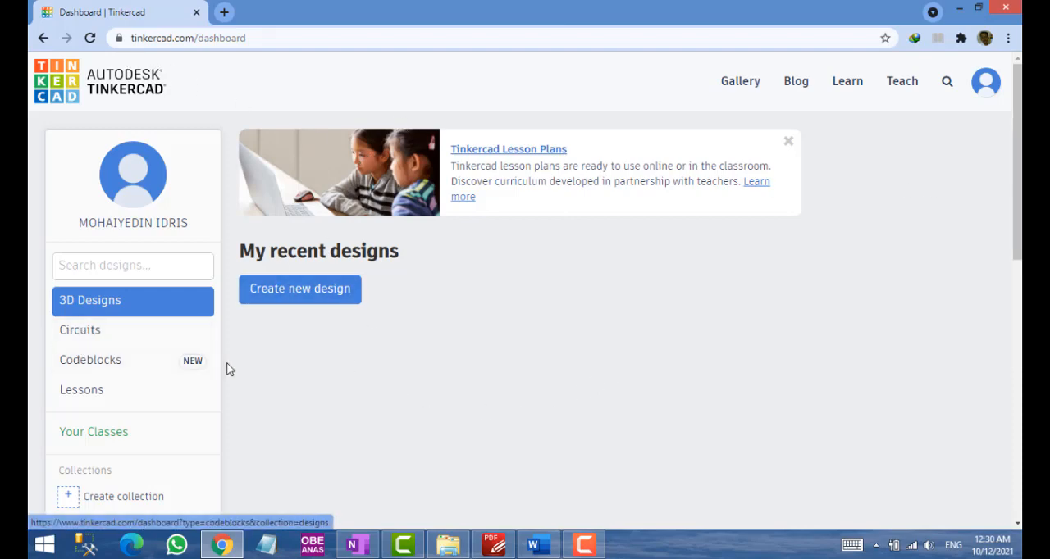
# Switch to the PDF lab manual and read instructions 3 and 4 on the Tinkercad dashboard and project interface
pyautogui.click(494, 545)
pyautogui.scroll(-3, 581, 292)
pyautogui.scroll(-15, 580, 293)
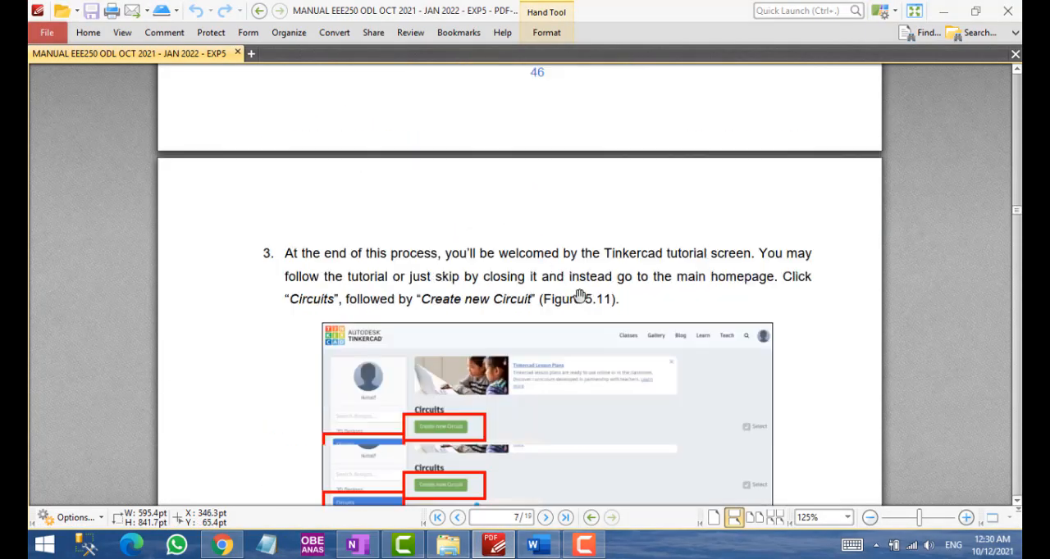
pyautogui.scroll(15, 579, 297)
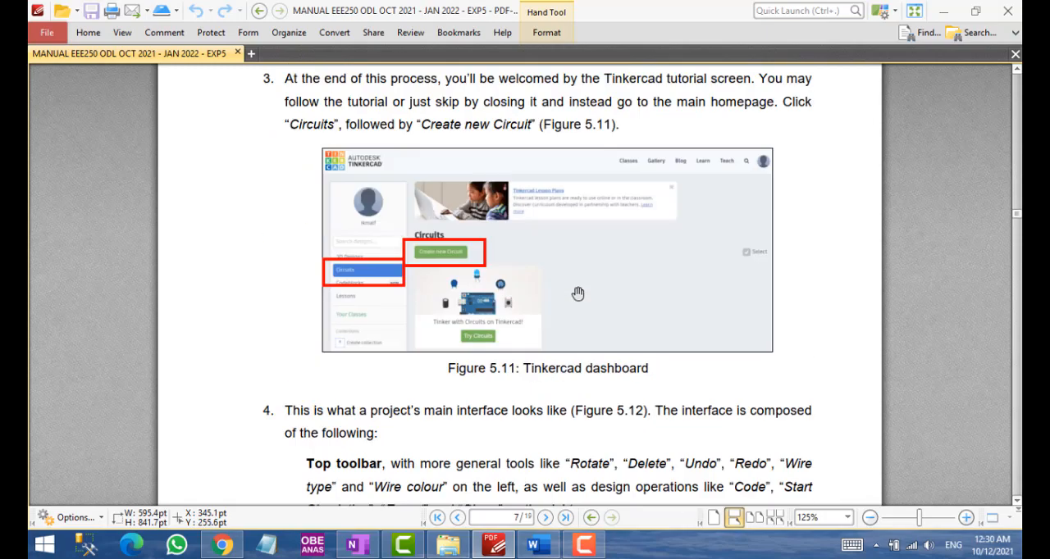
pyautogui.scroll(2, 566, 285)
pyautogui.scroll(-10, 547, 279)
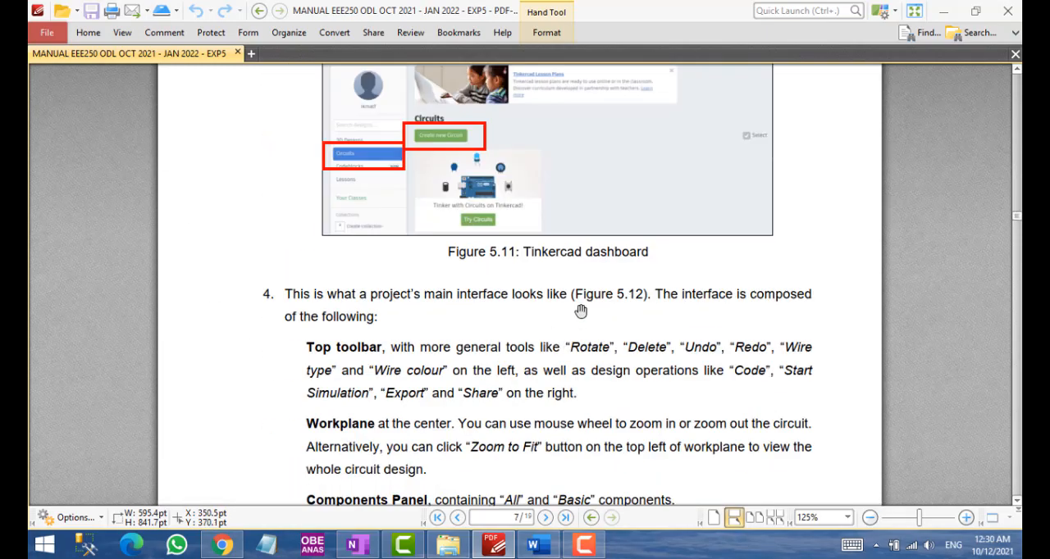
pyautogui.scroll(-9, 580, 311)
pyautogui.scroll(3, 502, 263)
pyautogui.scroll(-5, 500, 268)
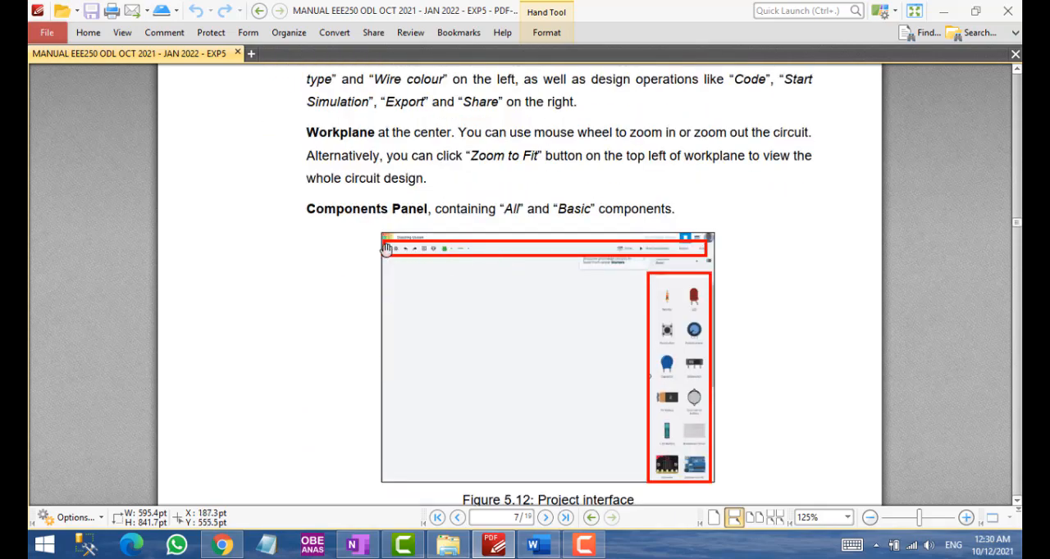
pyautogui.scroll(1, 457, 227)
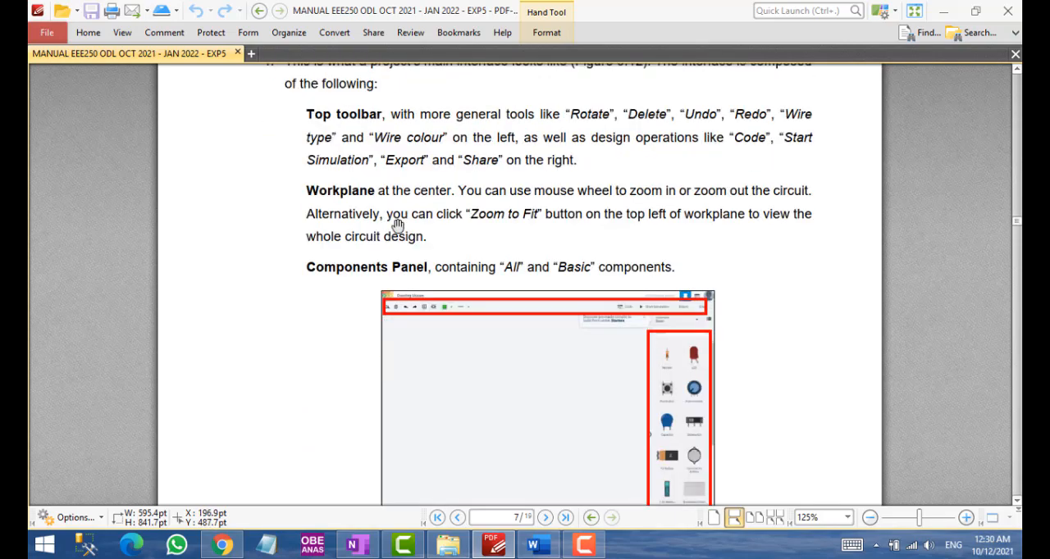
pyautogui.scroll(2, 370, 197)
pyautogui.scroll(-2, 364, 202)
pyautogui.scroll(-2, 546, 330)
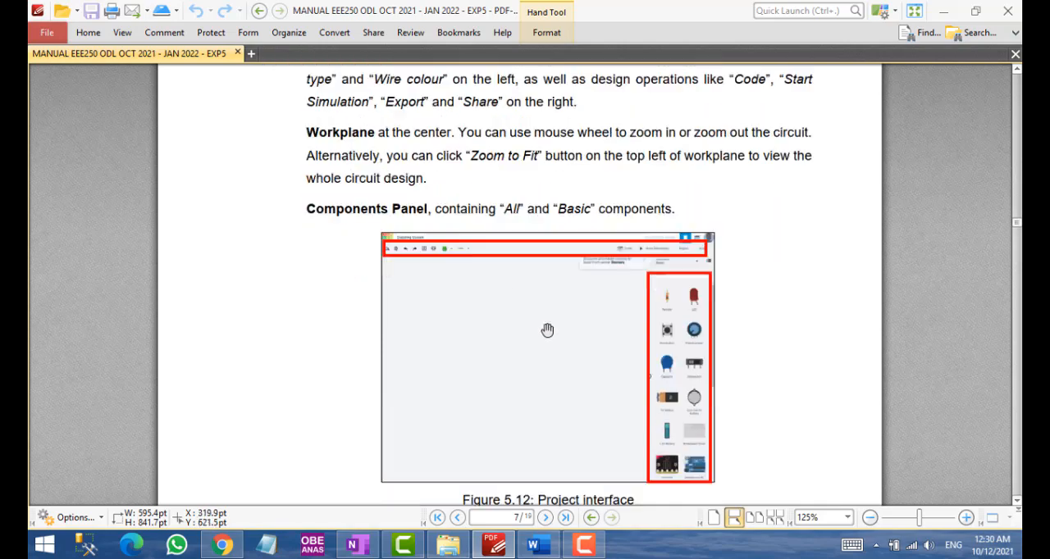
pyautogui.scroll(3, 546, 331)
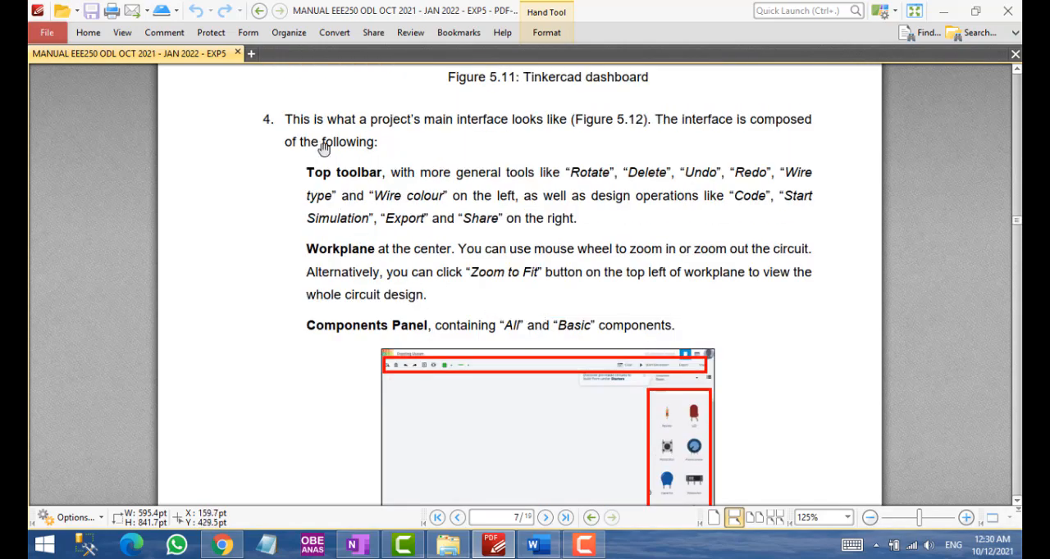
pyautogui.scroll(3, 368, 145)
pyautogui.scroll(-1, 393, 190)
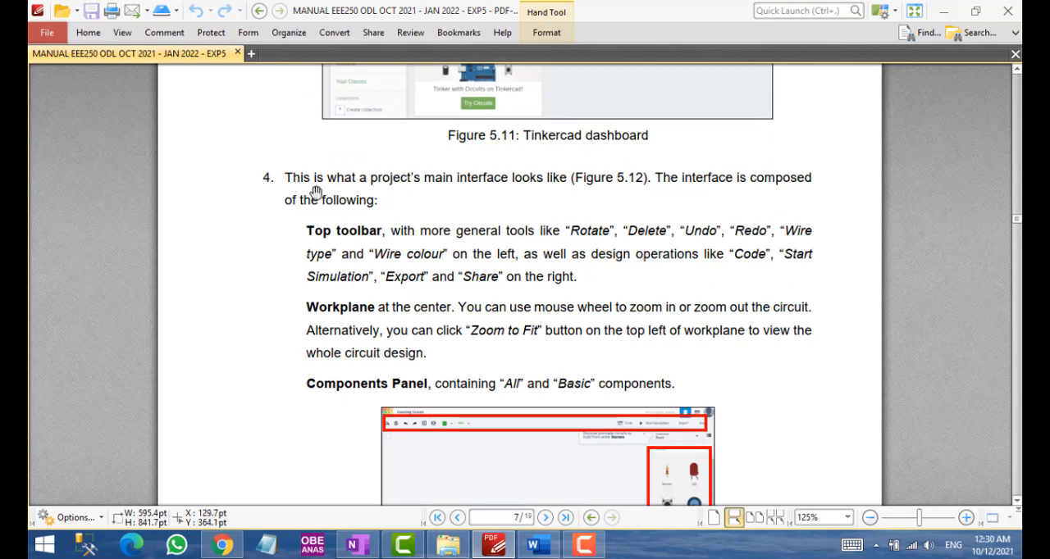
# Read manual instructions 5 to 7 on placing the components, setting their properties and wiring them, through Figure 5.15
pyautogui.scroll(-3, 316, 193)
pyautogui.scroll(-10, 317, 199)
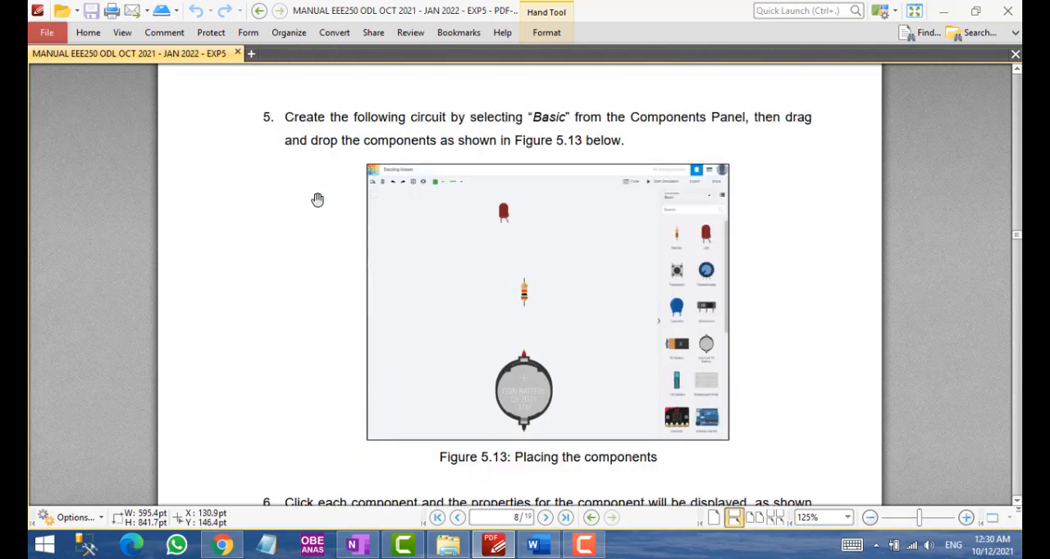
pyautogui.scroll(-1, 316, 204)
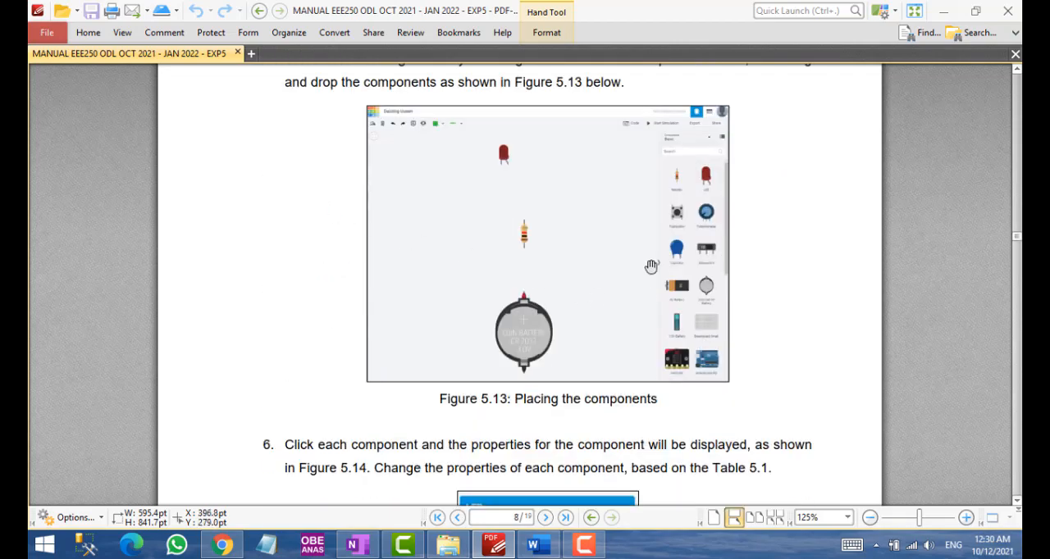
pyautogui.scroll(-18, 358, 301)
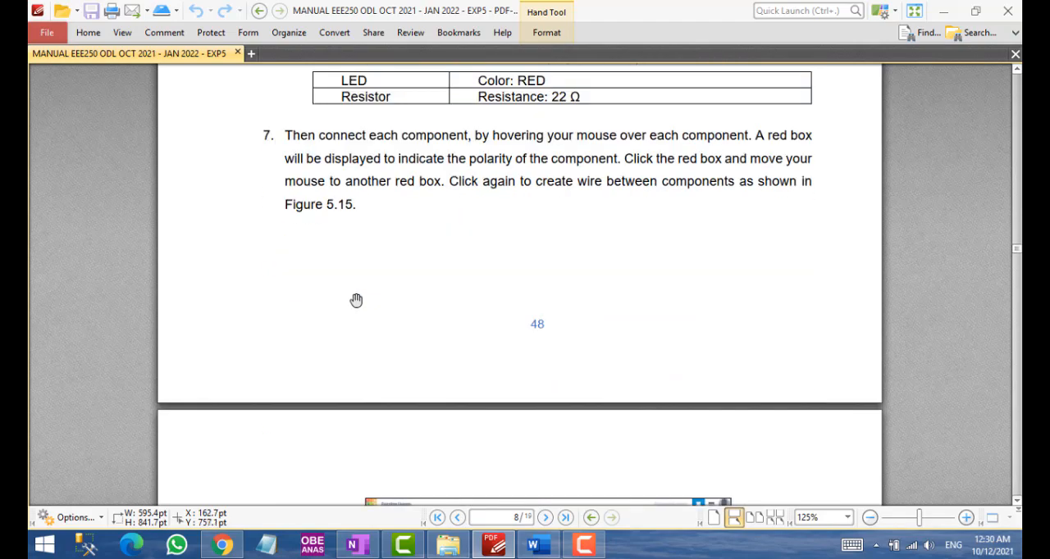
pyautogui.scroll(17, 413, 220)
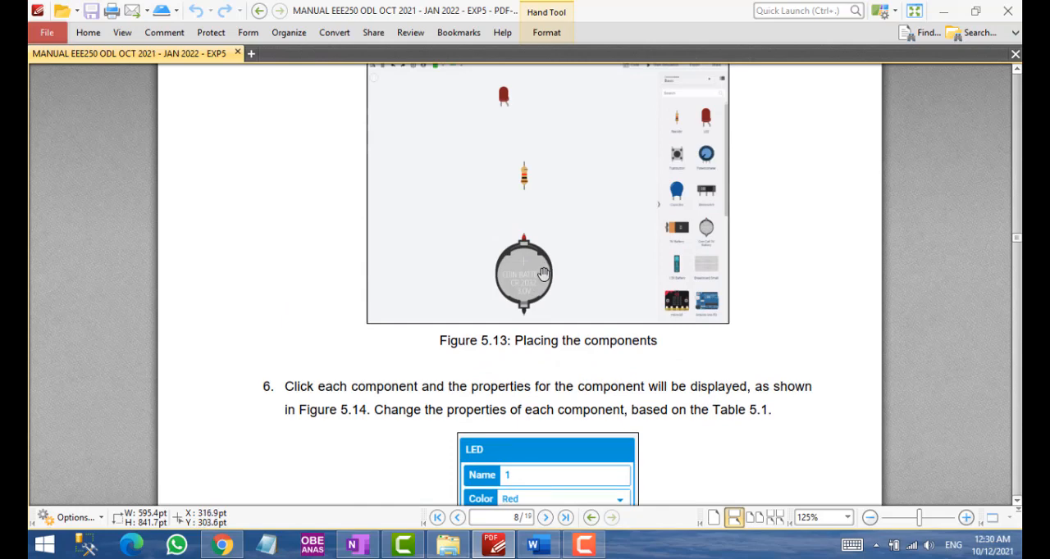
pyautogui.scroll(3, 410, 240)
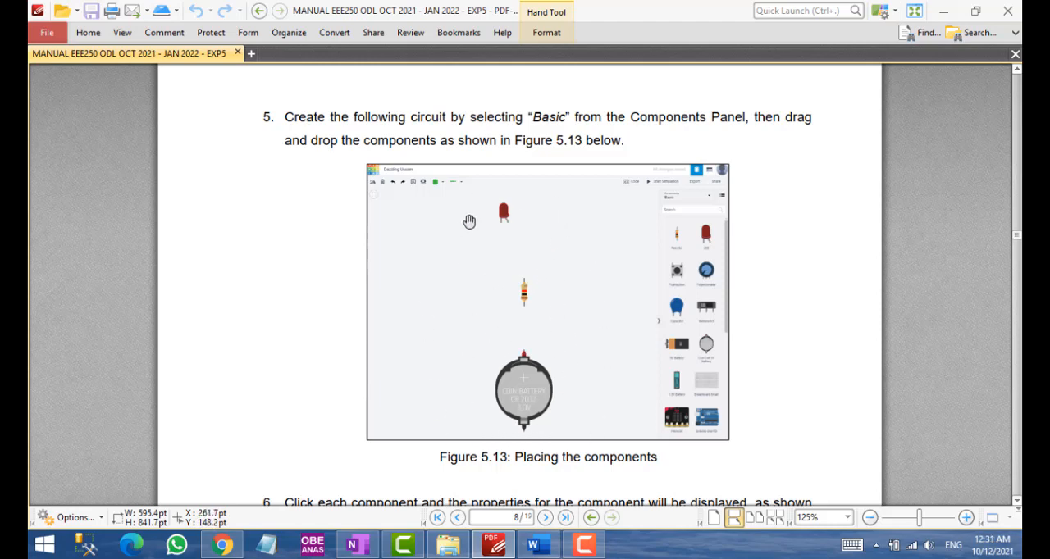
pyautogui.scroll(-5, 527, 253)
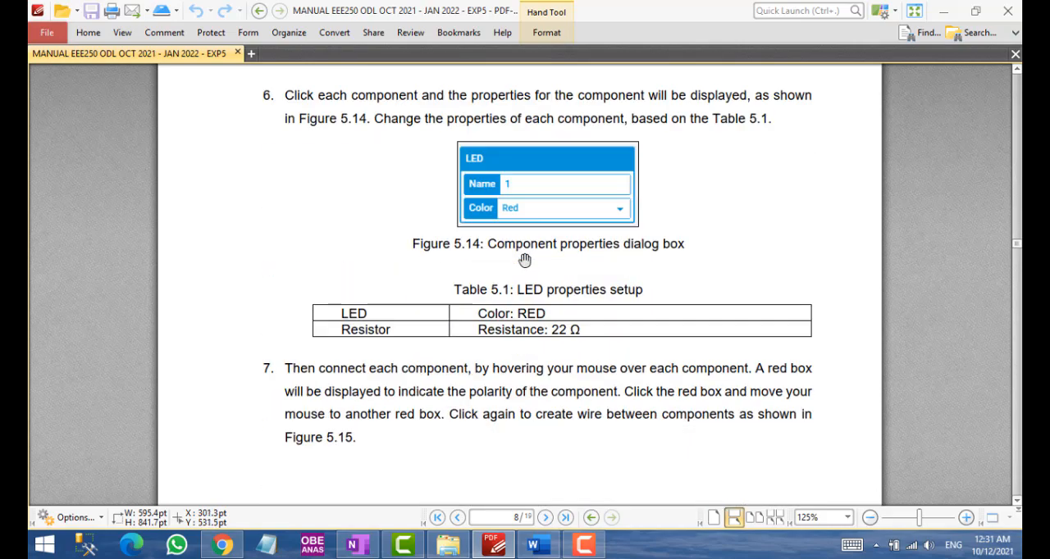
pyautogui.scroll(-10, 525, 260)
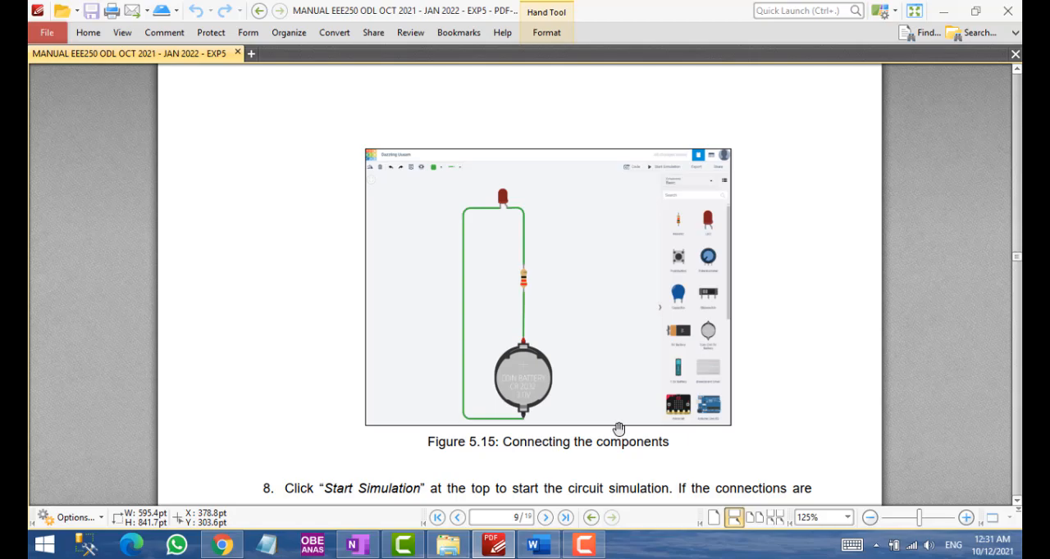
# Capture a screenshot of Figure 5.15 with its caption and copy it to the clipboard
pyautogui.press('Print')
pyautogui.moveTo(318, 121); pyautogui.dragTo(471, 298)
pyautogui.moveTo(777, 462)
pyautogui.mouseDown()
pyautogui.moveTo(759, 451)
pyautogui.moveTo(765, 459)
pyautogui.mouseUp()
pyautogui.click(710, 474)
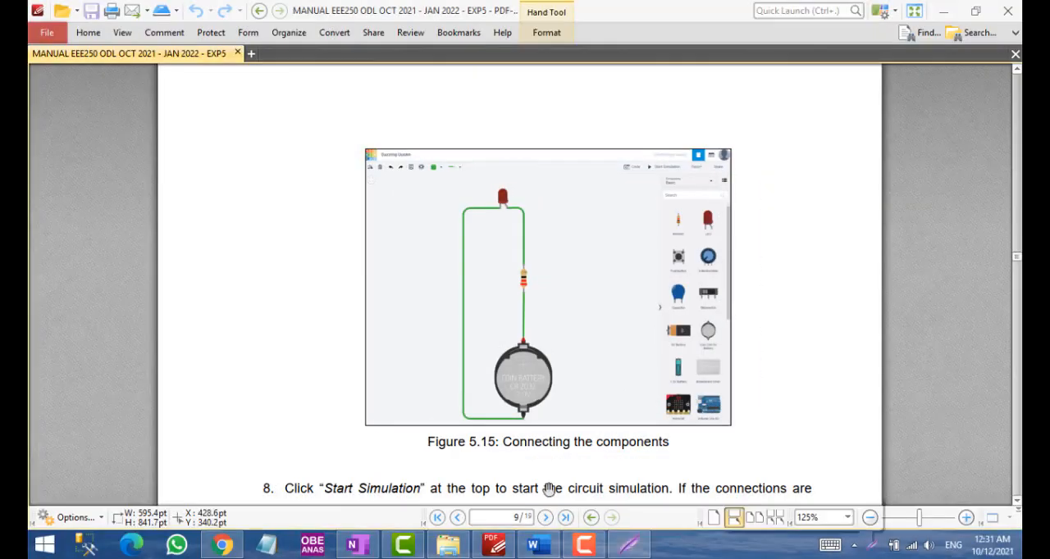
# Switch to OneNote, paste the captured Figure 5.15 on the EEE250 page and move it to the page's left side
pyautogui.click(355, 545)
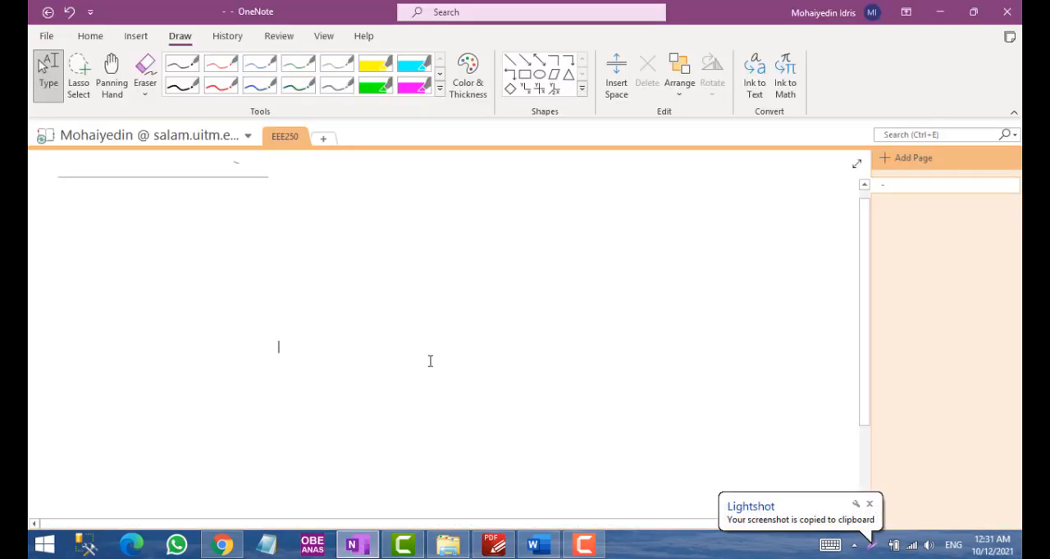
pyautogui.hotkey('ctrl', 'v')
pyautogui.click(503, 290)
pyautogui.moveTo(504, 290); pyautogui.dragTo(240, 328)
pyautogui.click(551, 307)
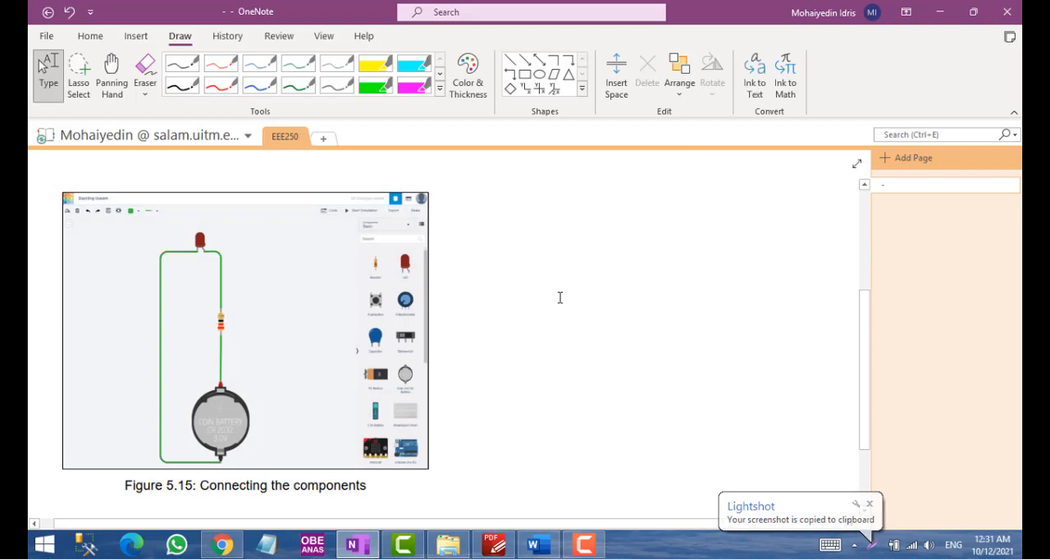
# Mark the current direction and the plus and minus polarities of the battery, resistor and LED on the figure in red pen
pyautogui.click(221, 85)
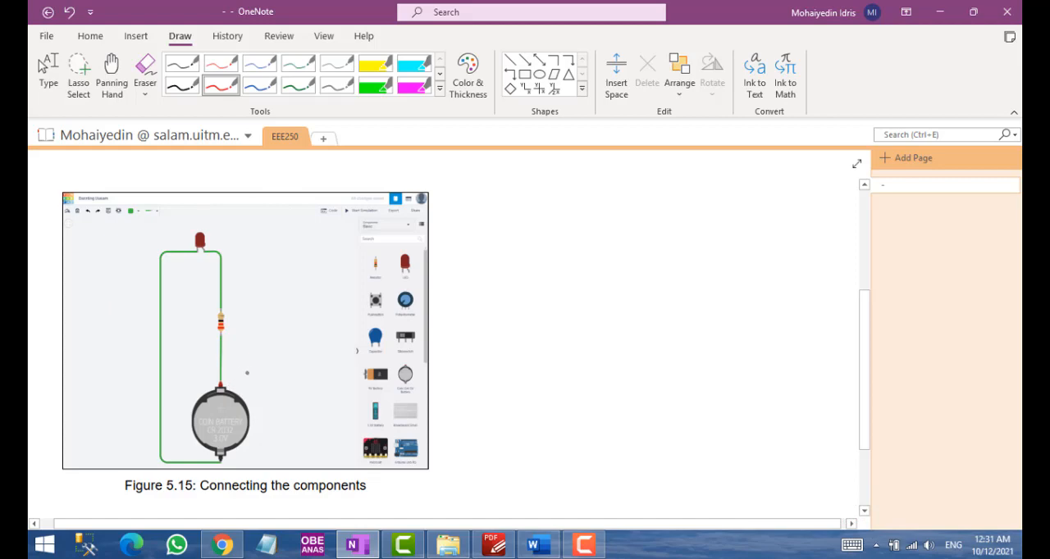
pyautogui.moveTo(242, 374); pyautogui.dragTo(260, 374)
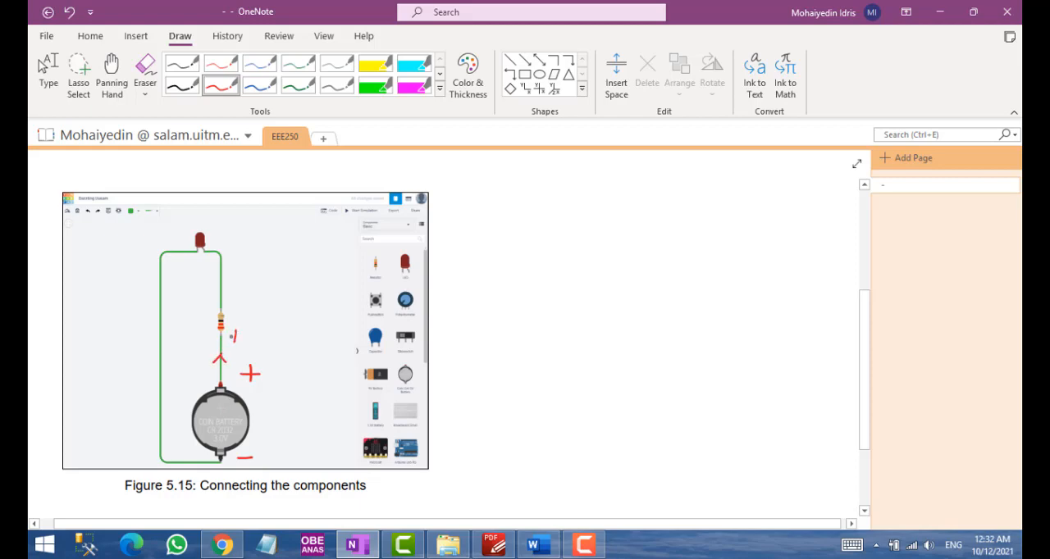
pyautogui.moveTo(220, 230); pyautogui.dragTo(220, 244)
pyautogui.moveTo(211, 237); pyautogui.dragTo(230, 237)
# Sketch the equivalent schematic beside the figure in red, with a battery, series resistor and LED in a closed loop
pyautogui.moveTo(457, 327)
pyautogui.mouseDown()
pyautogui.moveTo(502, 327)
pyautogui.moveTo(478, 369)
pyautogui.mouseUp()
pyautogui.moveTo(475, 326)
pyautogui.mouseDown()
pyautogui.moveTo(482, 281)
pyautogui.moveTo(586, 281)
pyautogui.moveTo(606, 321)
pyautogui.moveTo(590, 337)
pyautogui.moveTo(609, 321)
pyautogui.mouseUp()
pyautogui.moveTo(575, 338); pyautogui.dragTo(617, 344)
pyautogui.moveTo(587, 345); pyautogui.dragTo(589, 374)
pyautogui.moveTo(478, 372); pyautogui.dragTo(627, 366)
pyautogui.moveTo(629, 353); pyautogui.dragTo(650, 359)
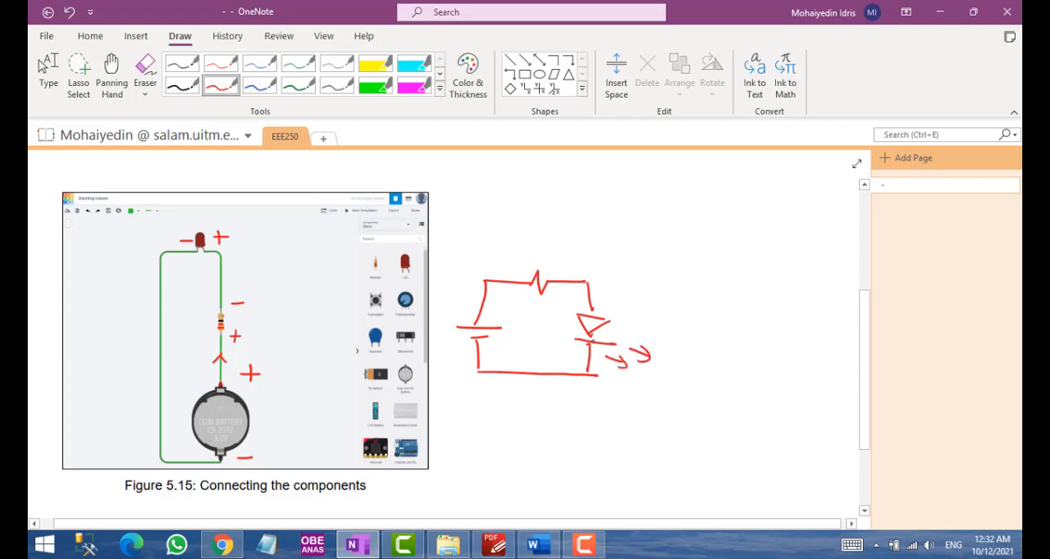
# Label the schematic's resistor R and mark the battery with plus, minus and 5V
pyautogui.moveTo(531, 301); pyautogui.dragTo(531, 312)
pyautogui.moveTo(531, 301); pyautogui.dragTo(532, 312)
pyautogui.moveTo(446, 371)
pyautogui.mouseDown()
pyautogui.moveTo(437, 384)
pyautogui.moveTo(465, 371)
pyautogui.mouseUp()
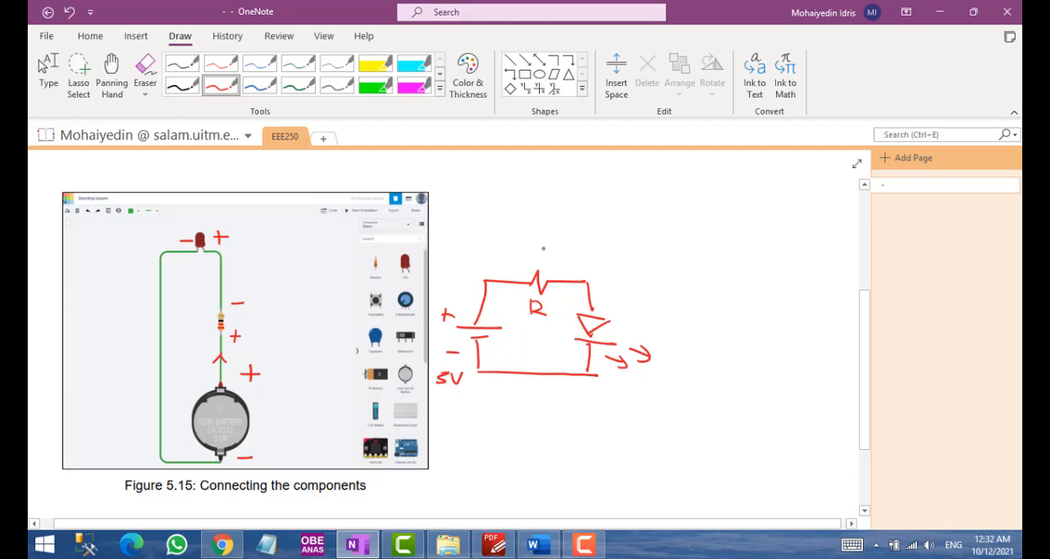
pyautogui.press('Escape')
# Check the resistance in the manual's Table 5.1 and handwrite 22 Ω in red above the schematic's resistor in OneNote
pyautogui.click(494, 545)
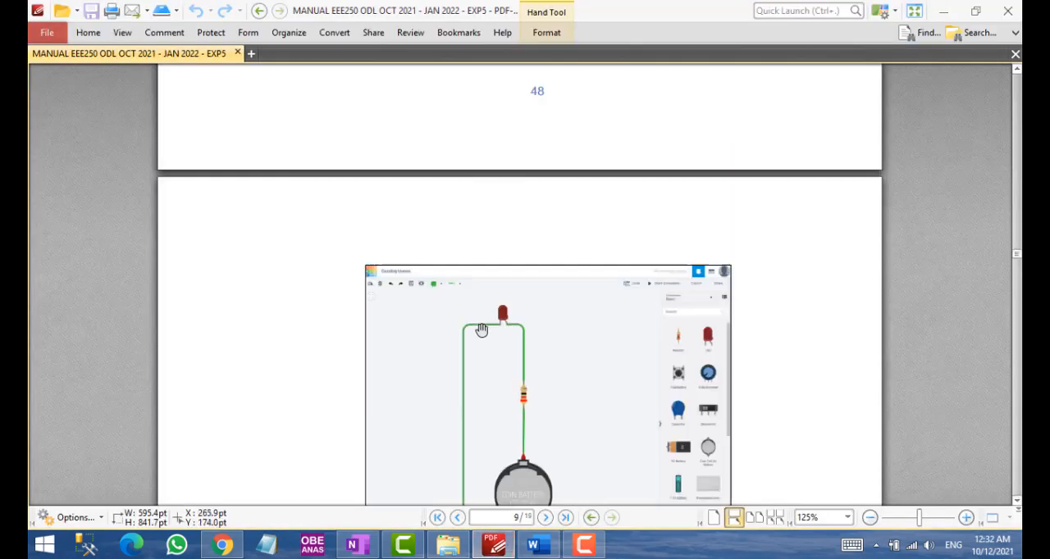
pyautogui.scroll(5, 481, 330)
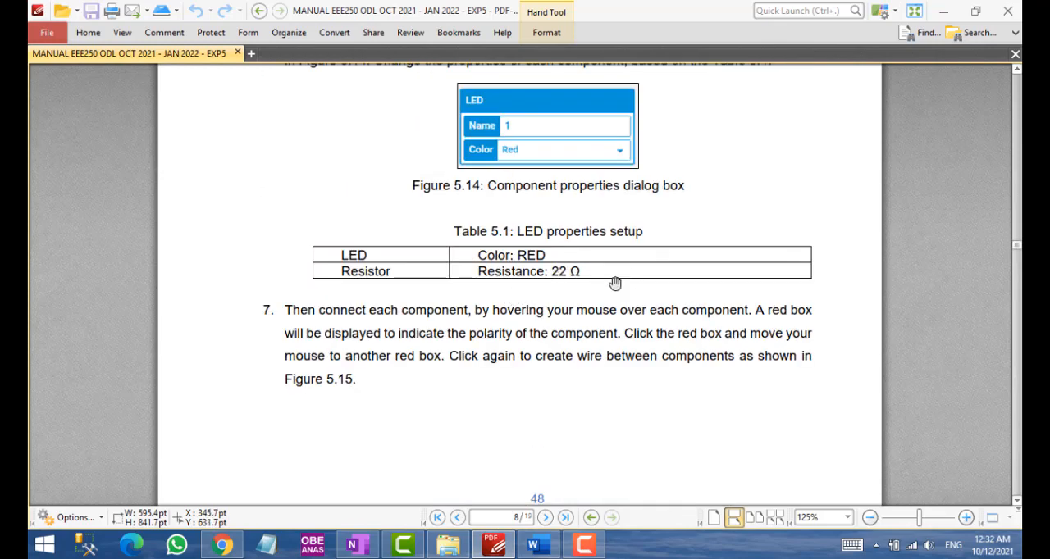
pyautogui.click(357, 545)
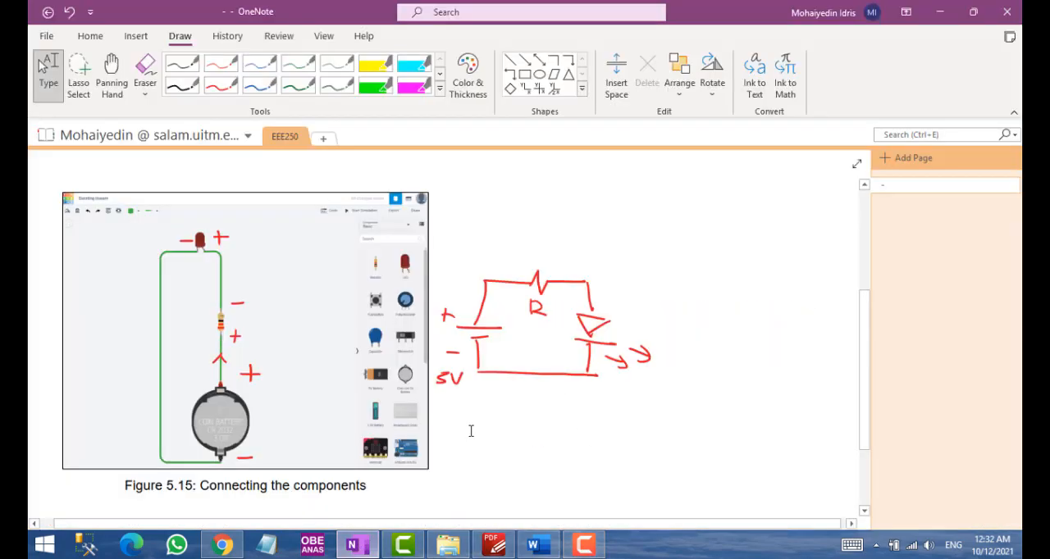
pyautogui.click(222, 85)
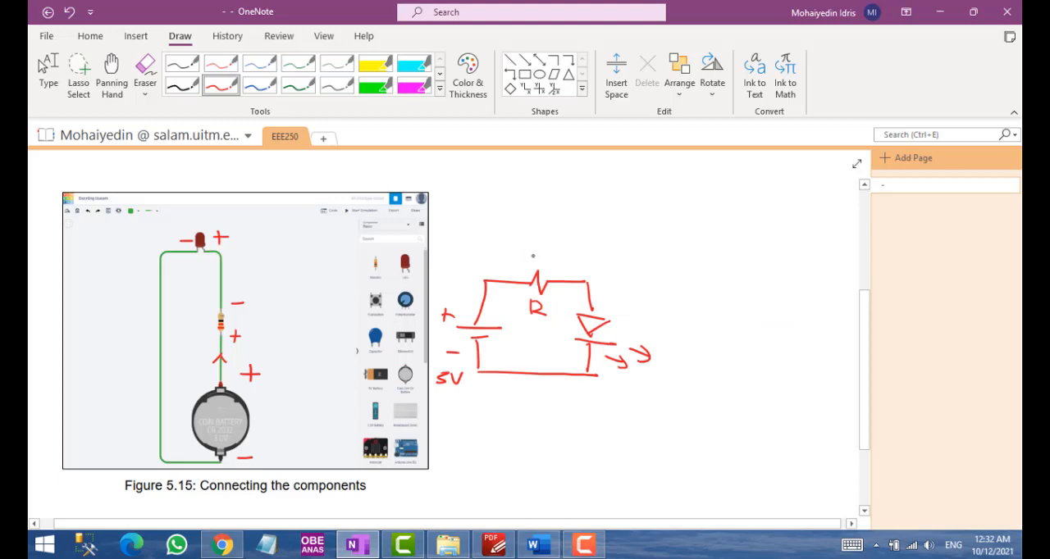
pyautogui.moveTo(525, 253)
pyautogui.mouseDown()
pyautogui.moveTo(542, 267)
pyautogui.moveTo(584, 259)
pyautogui.mouseUp()
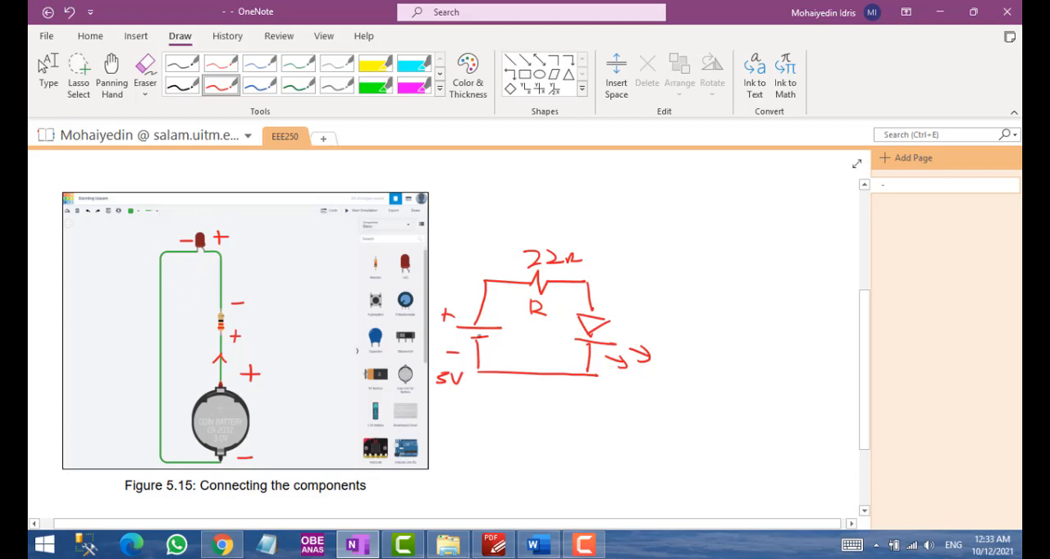
# Put down the pen in OneNote, switch to Tinkercad in Chrome and create a new circuit from the Circuits dashboard
pyautogui.press('Escape')
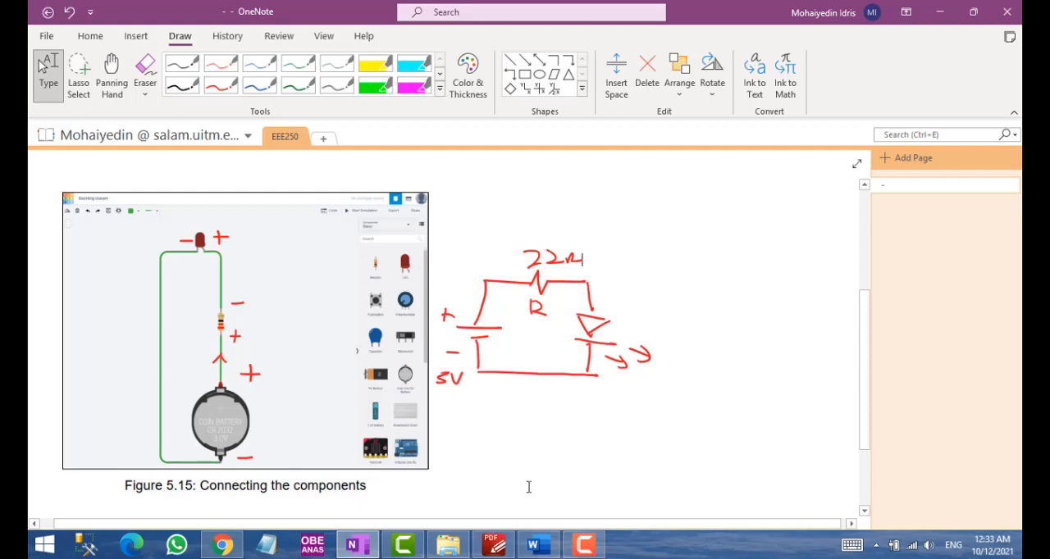
pyautogui.click(237, 542)
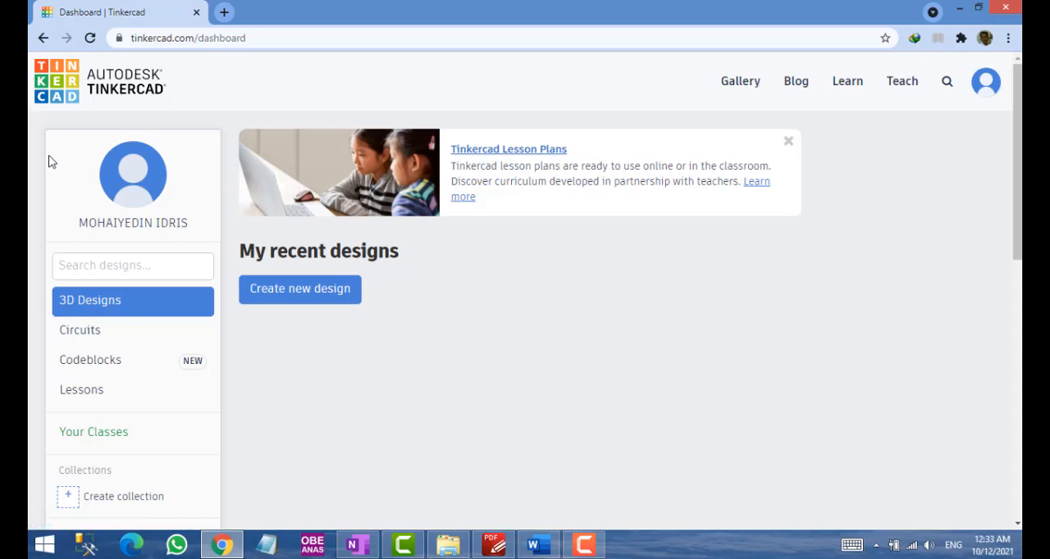
pyautogui.click(85, 339)
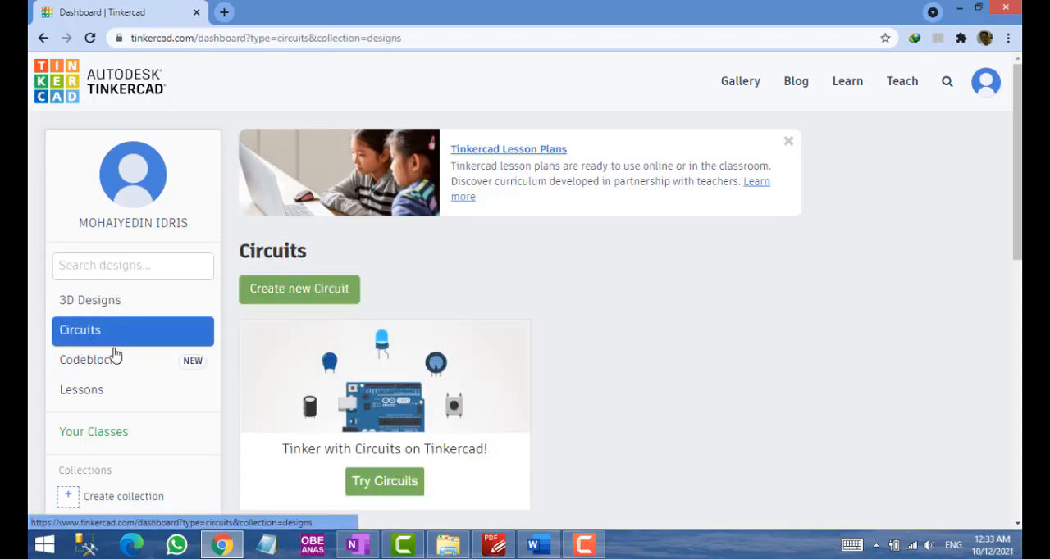
pyautogui.scroll(-2, 427, 329)
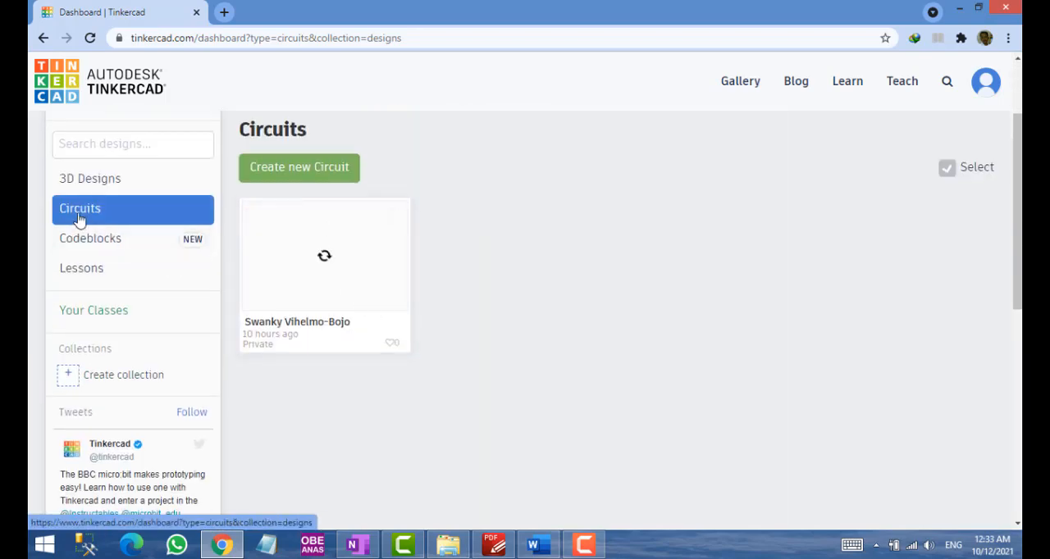
pyautogui.scroll(2, 80, 220)
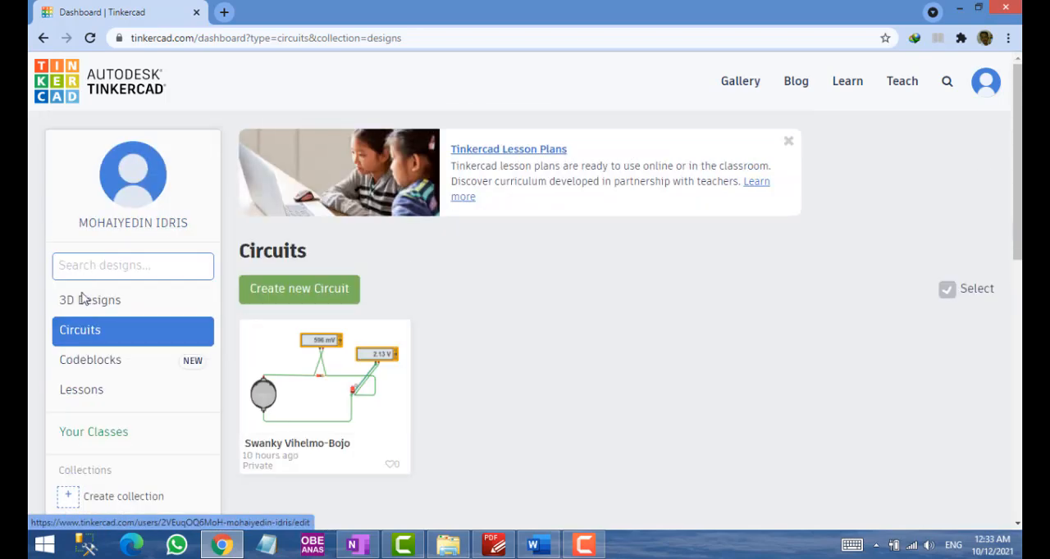
pyautogui.click(296, 291)
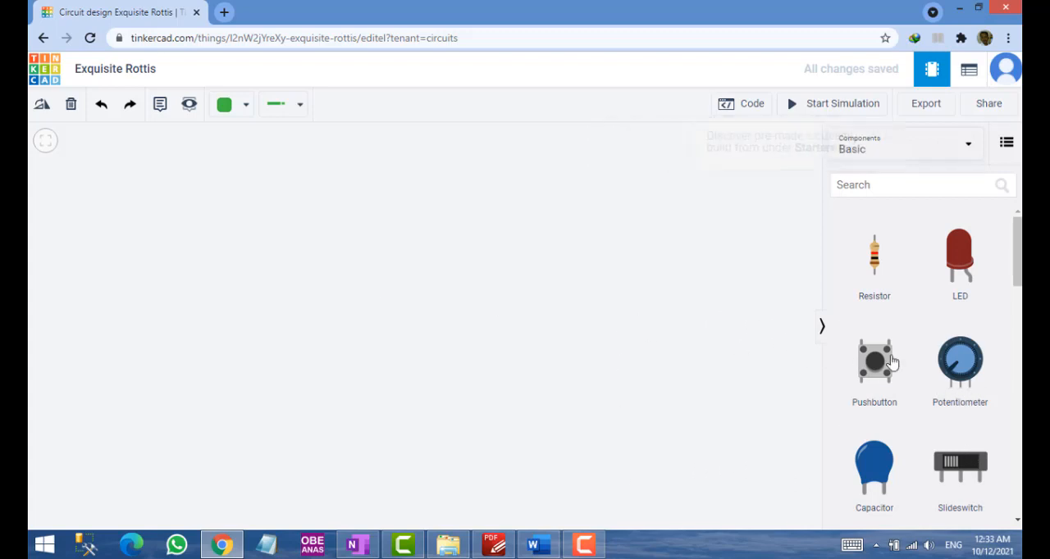
# Show all components in the library and place a resistor on the empty canvas
pyautogui.click(873, 153)
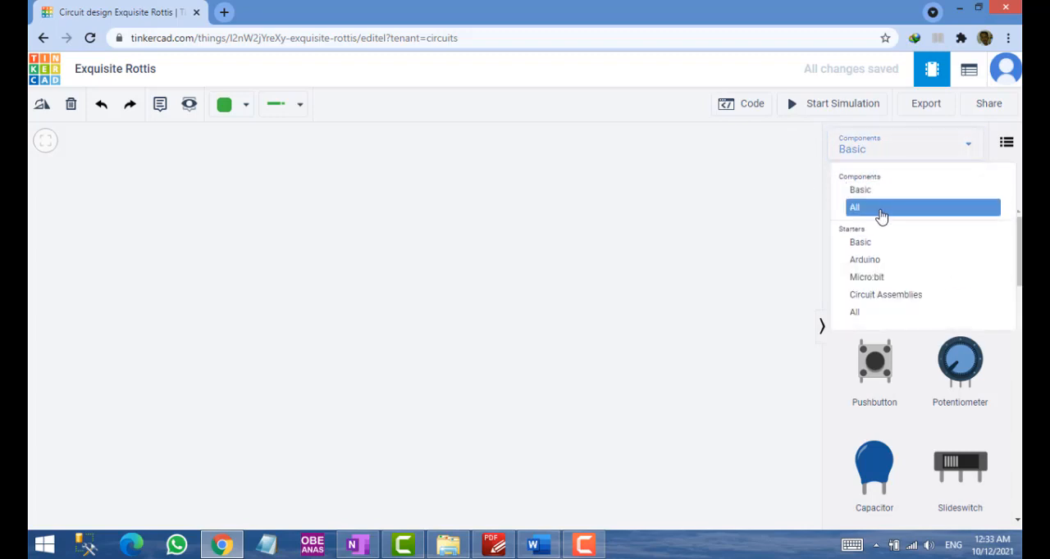
pyautogui.click(881, 216)
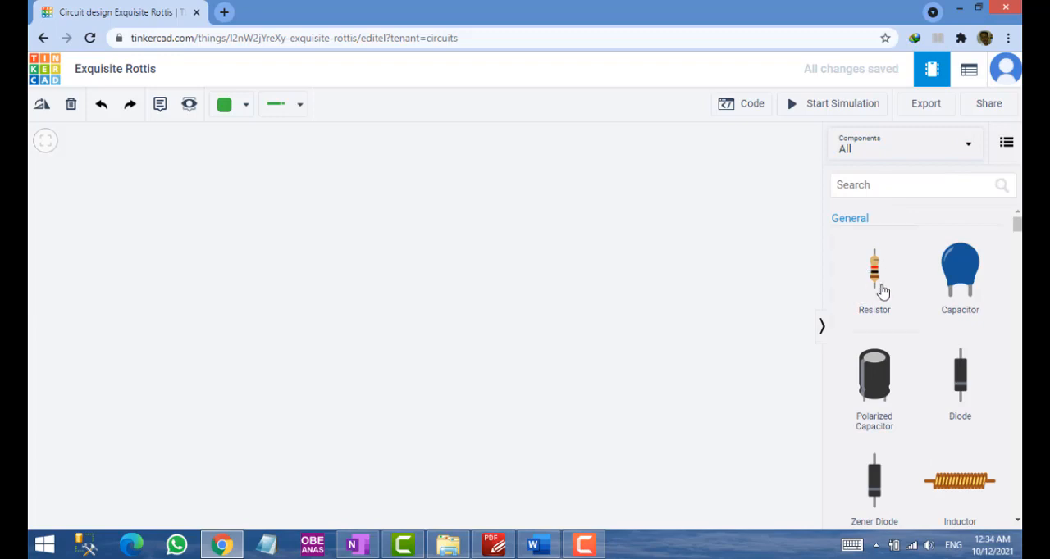
pyautogui.moveTo(875, 276); pyautogui.dragTo(399, 262)
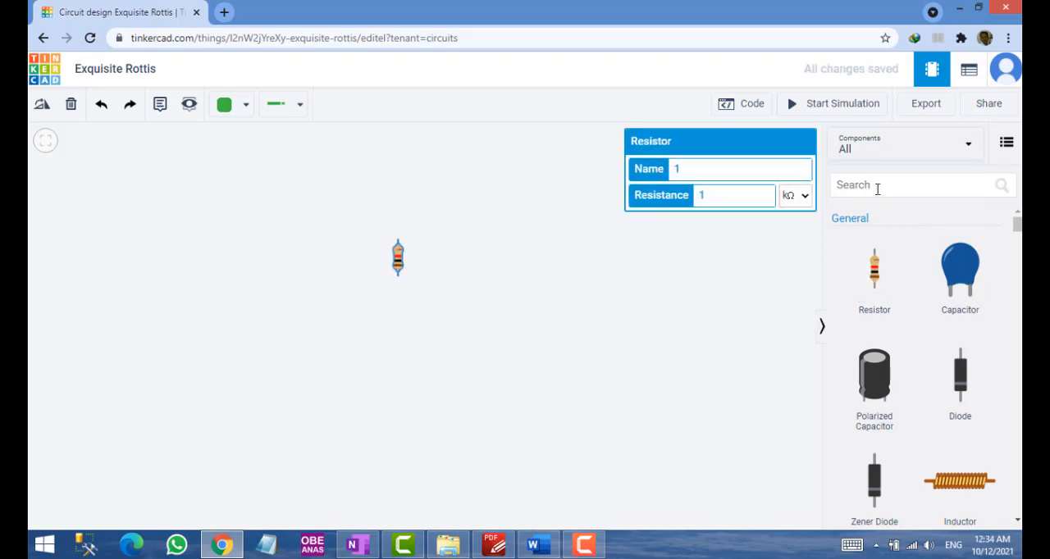
# Search the component library for "led" and place an LED just to the right of the resistor
pyautogui.click(877, 188)
pyautogui.write('led')
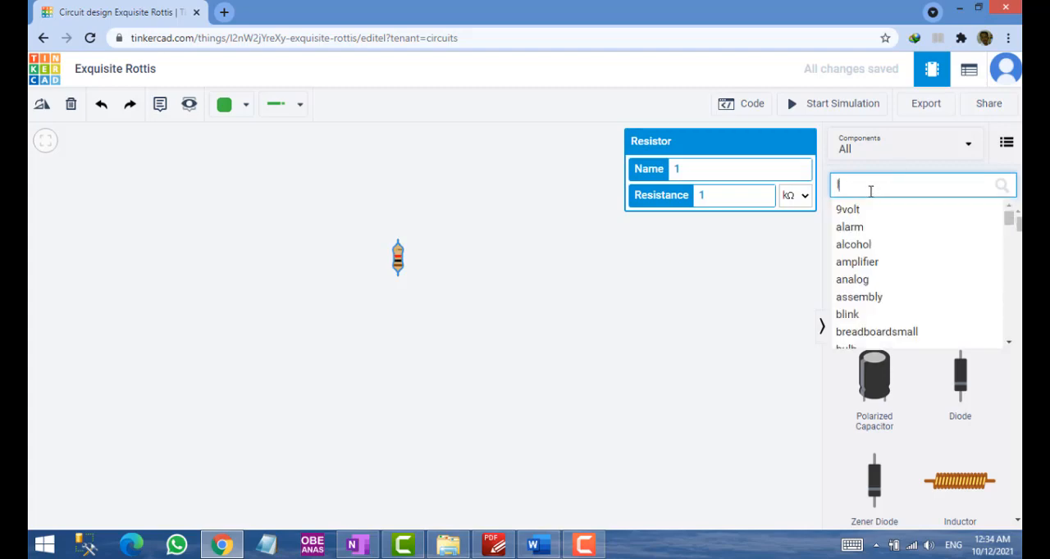
pyautogui.moveTo(893, 298); pyautogui.dragTo(457, 273)
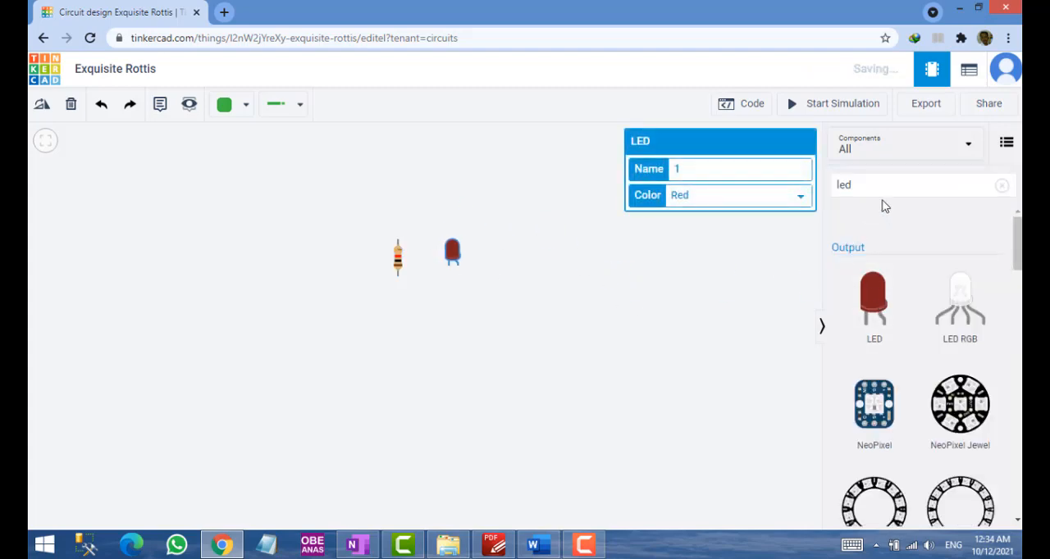
# Replace the component search with "battery" to list the available battery types
pyautogui.moveTo(878, 193); pyautogui.dragTo(818, 189)
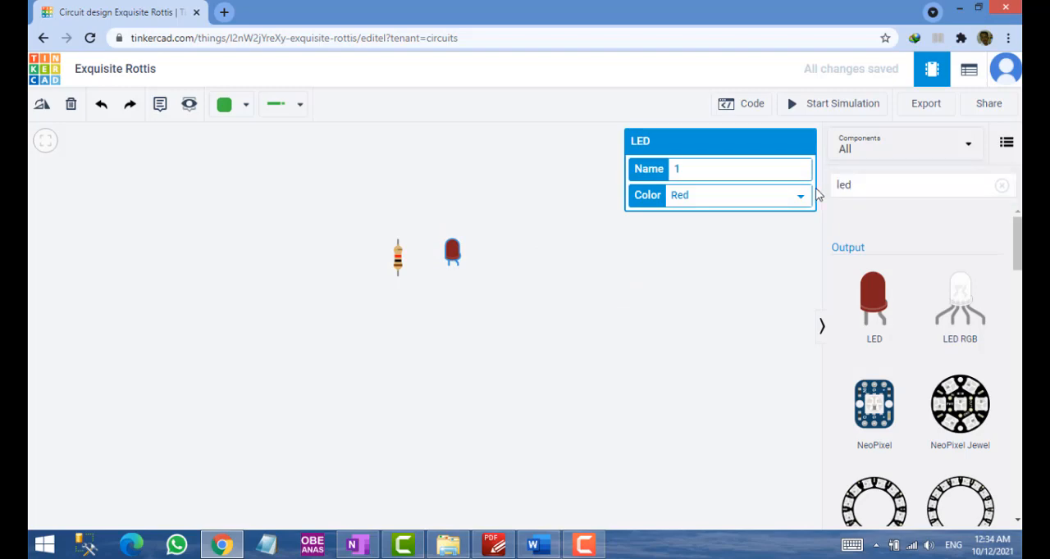
pyautogui.doubleClick(889, 187)
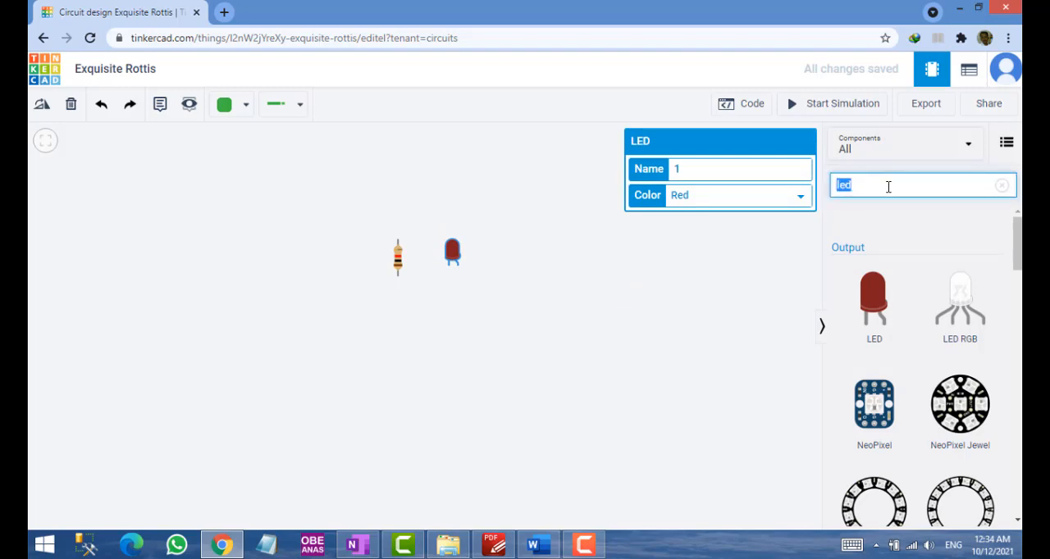
pyautogui.write('ba')
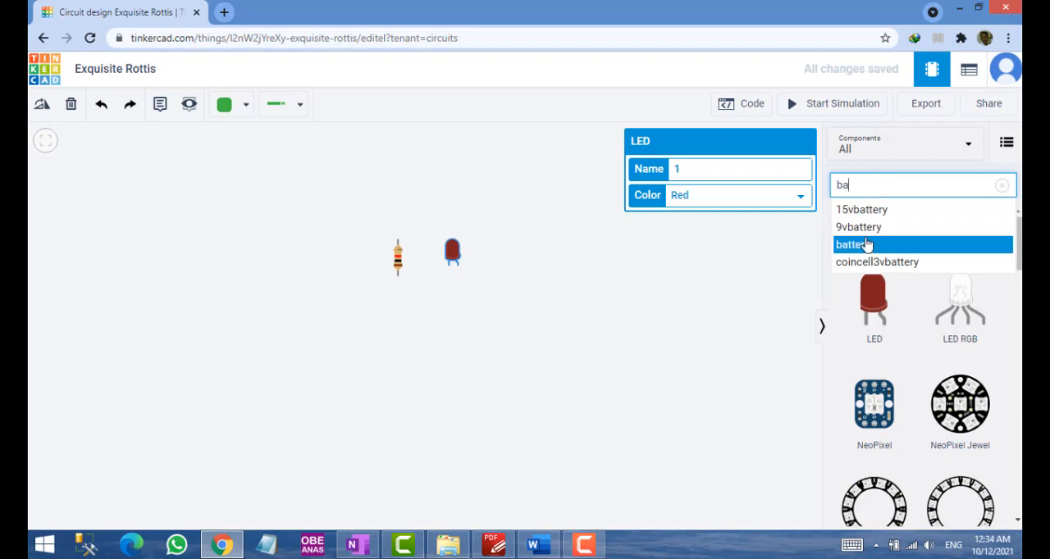
pyautogui.click(865, 244)
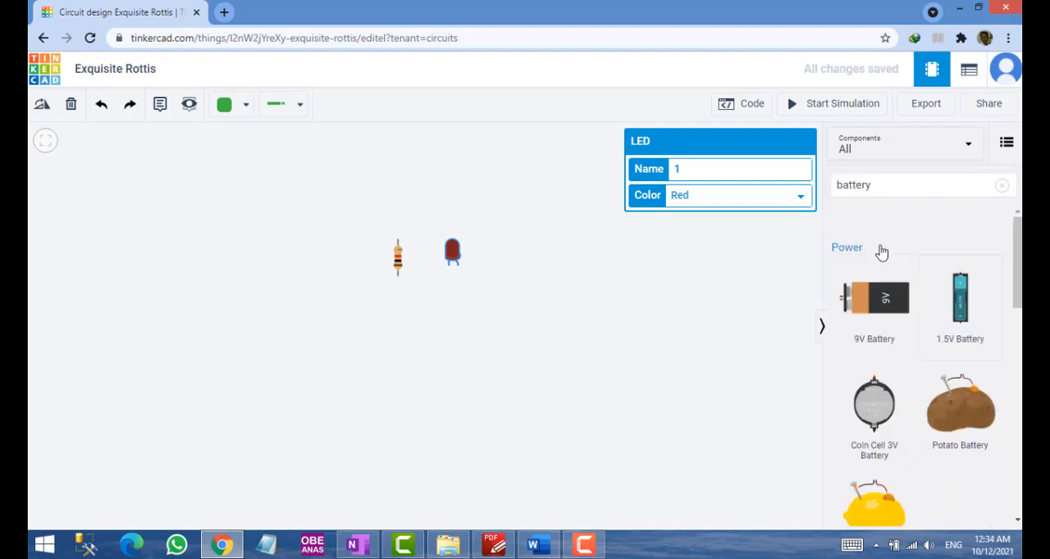
# Check the battery type in Figure 5.13 of the PDF manual and place a Coin Cell 3V Battery below the resistor in Tinkercad
pyautogui.click(656, 261)
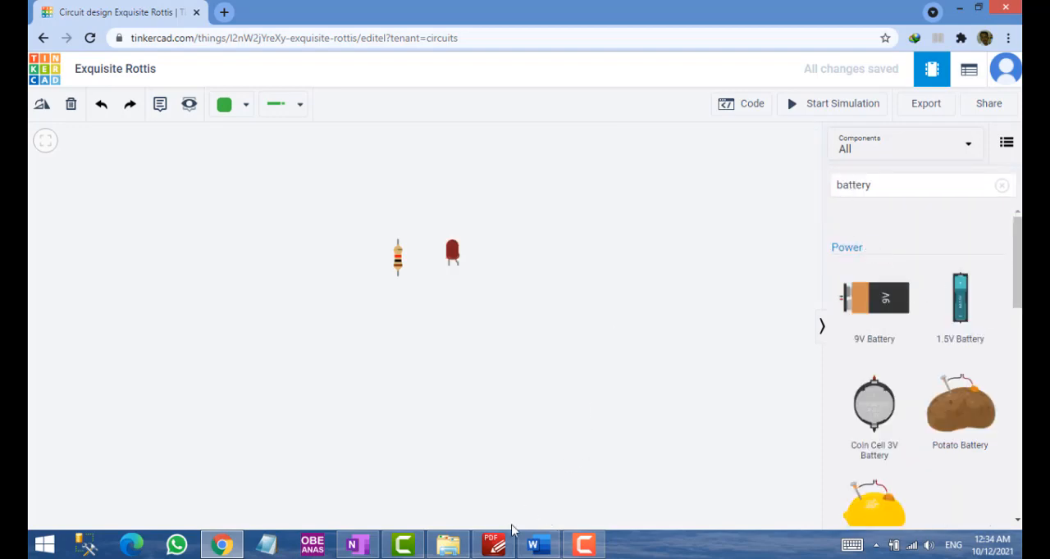
pyautogui.click(497, 543)
pyautogui.scroll(3, 515, 349)
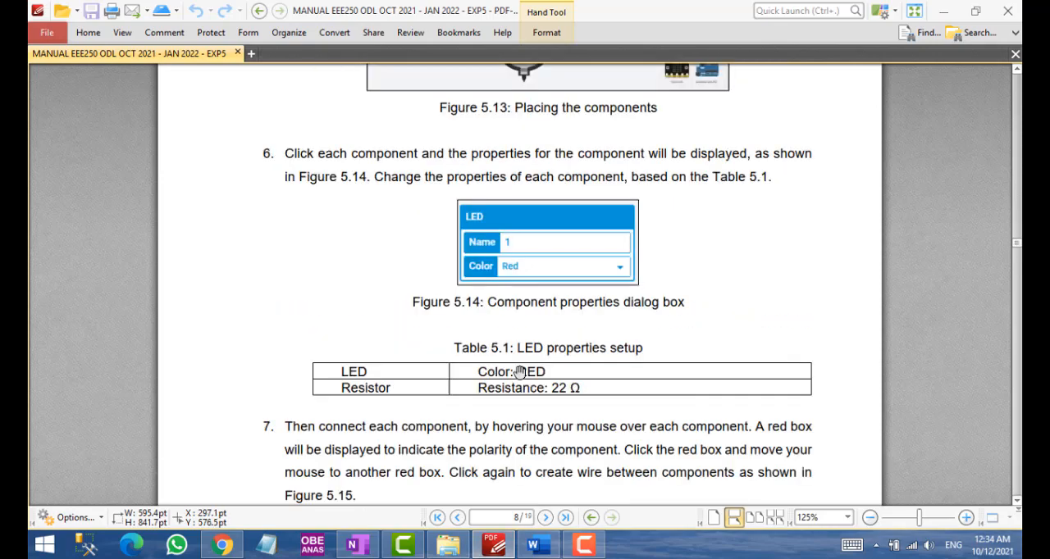
pyautogui.scroll(3, 520, 372)
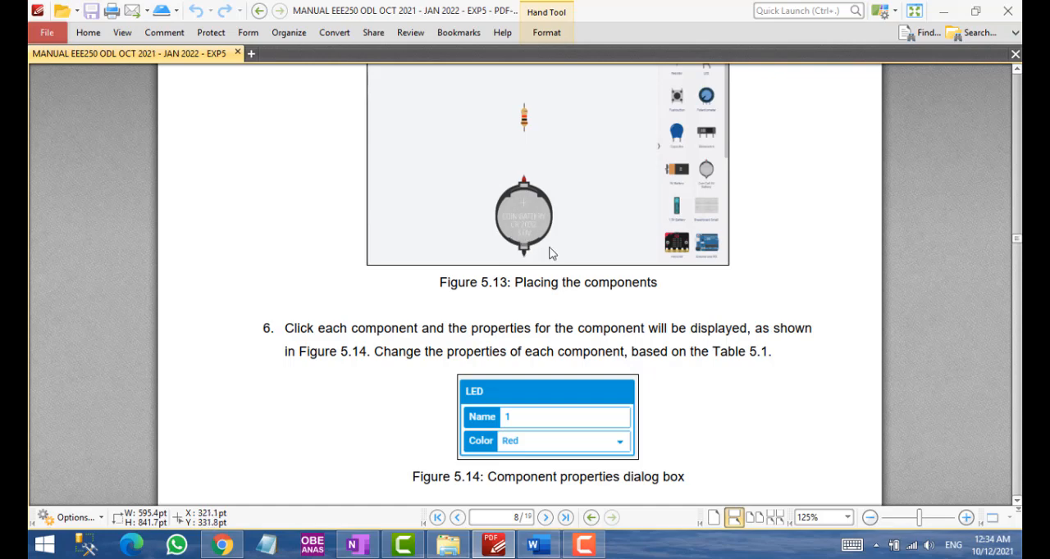
pyautogui.hotkey('alt', 'Tab')
pyautogui.scroll(-2, 892, 398)
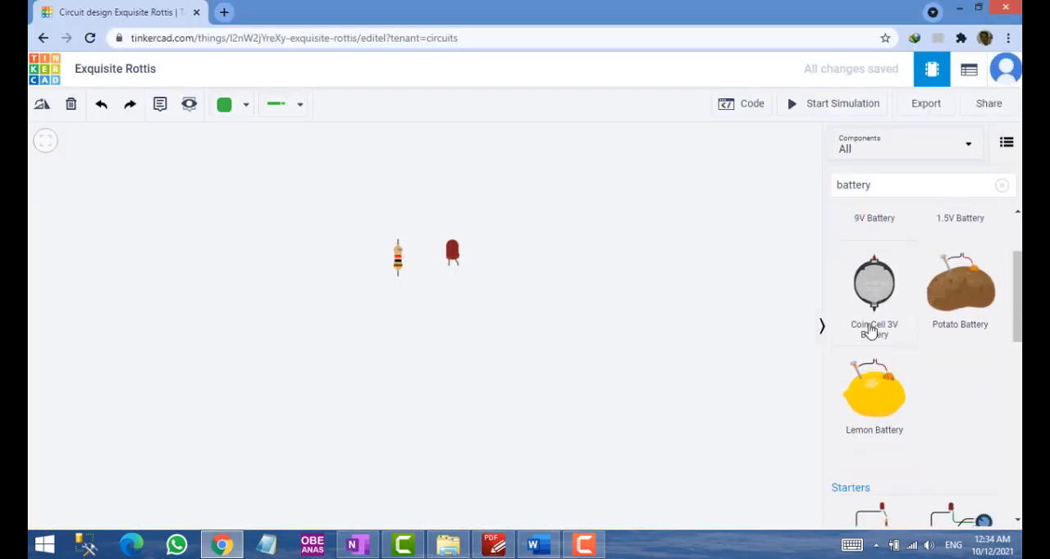
pyautogui.moveTo(877, 297); pyautogui.dragTo(410, 380)
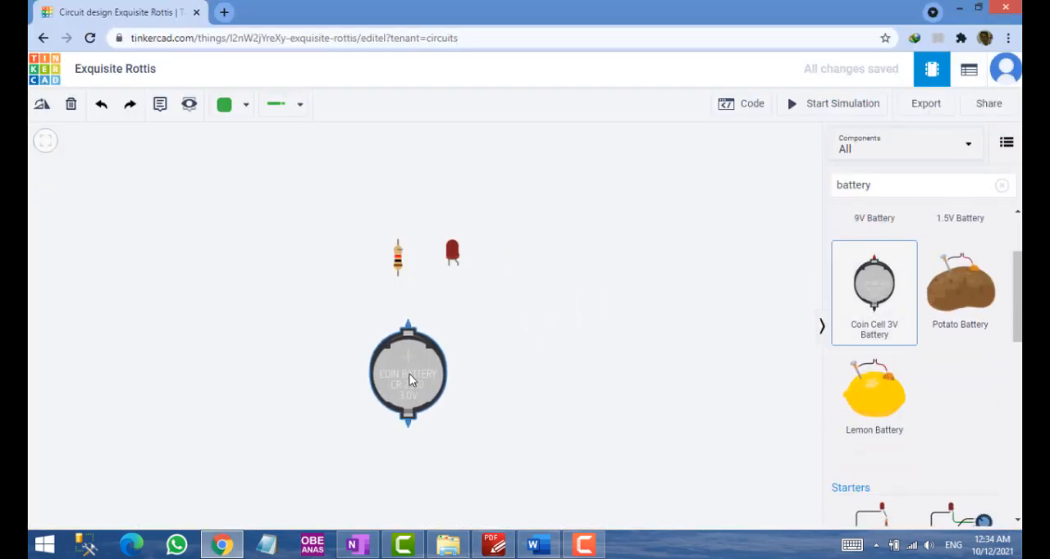
# Review the component placement and wiring layout in Figures 5.13 and 5.15 of the PDF manual
pyautogui.hotkey('alt', 'Tab')
pyautogui.scroll(-6, 496, 299)
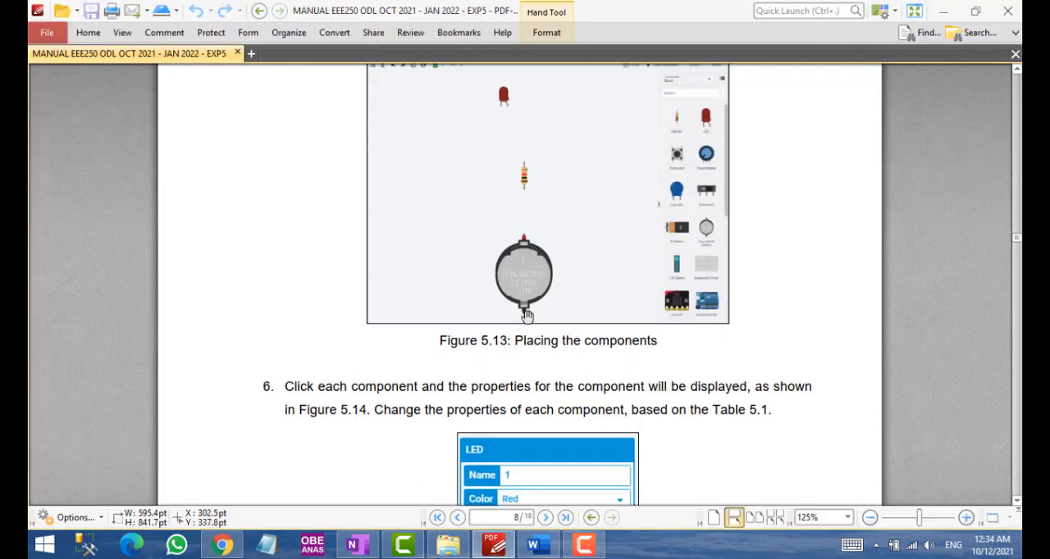
pyautogui.scroll(-5, 532, 307)
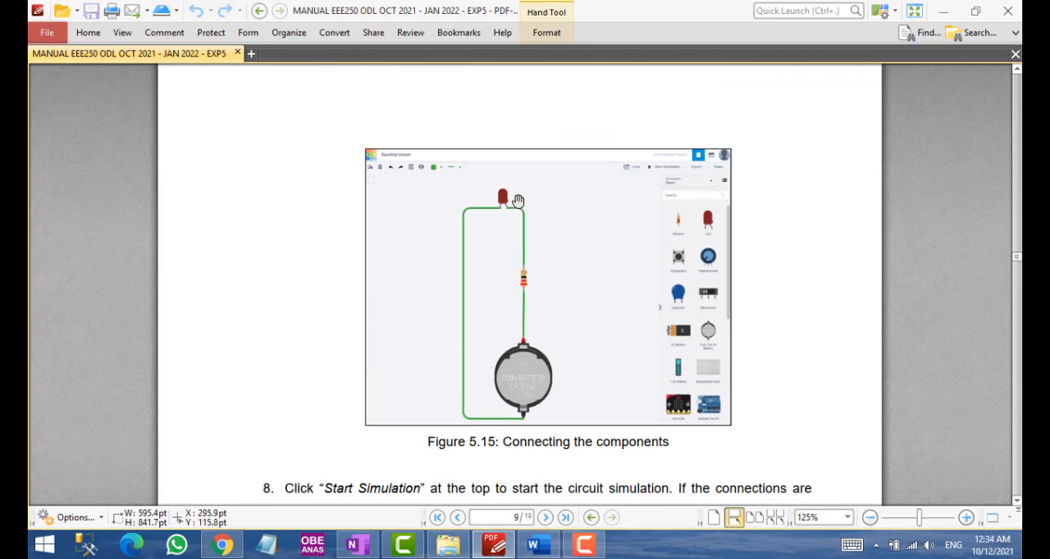
# Return to Tinkercad, move the LED above the resistor and shift the coin cell battery well below it
pyautogui.hotkey('alt', 'Tab')
pyautogui.moveTo(426, 392); pyautogui.dragTo(335, 370)
pyautogui.click(456, 401)
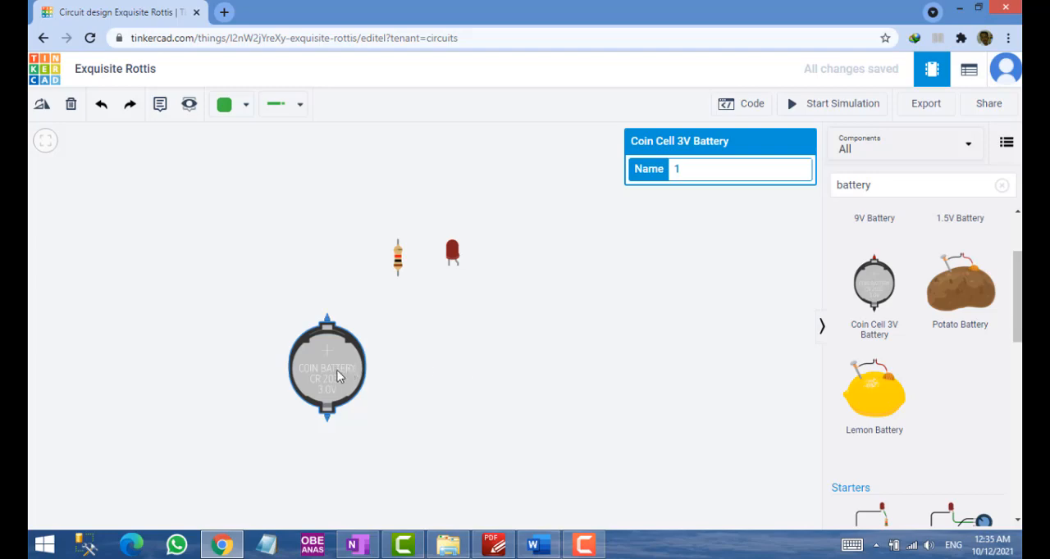
pyautogui.moveTo(336, 370); pyautogui.dragTo(386, 391)
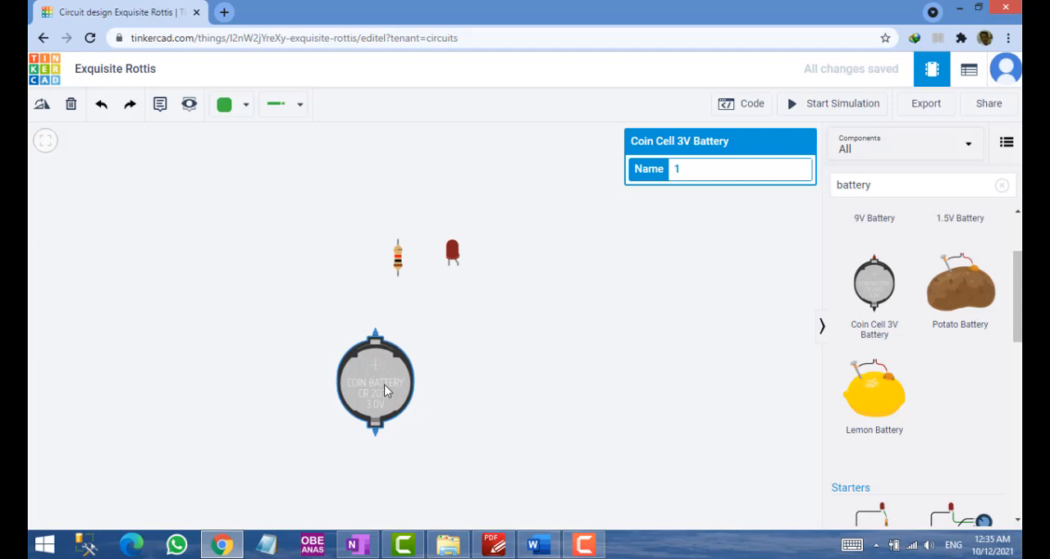
pyautogui.moveTo(385, 391); pyautogui.dragTo(472, 401)
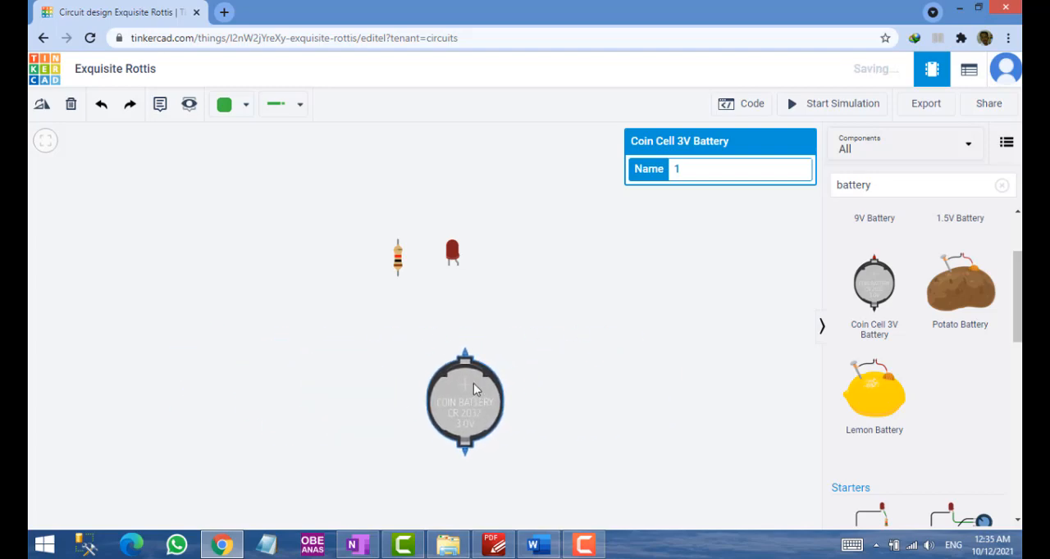
pyautogui.moveTo(452, 256); pyautogui.dragTo(355, 183)
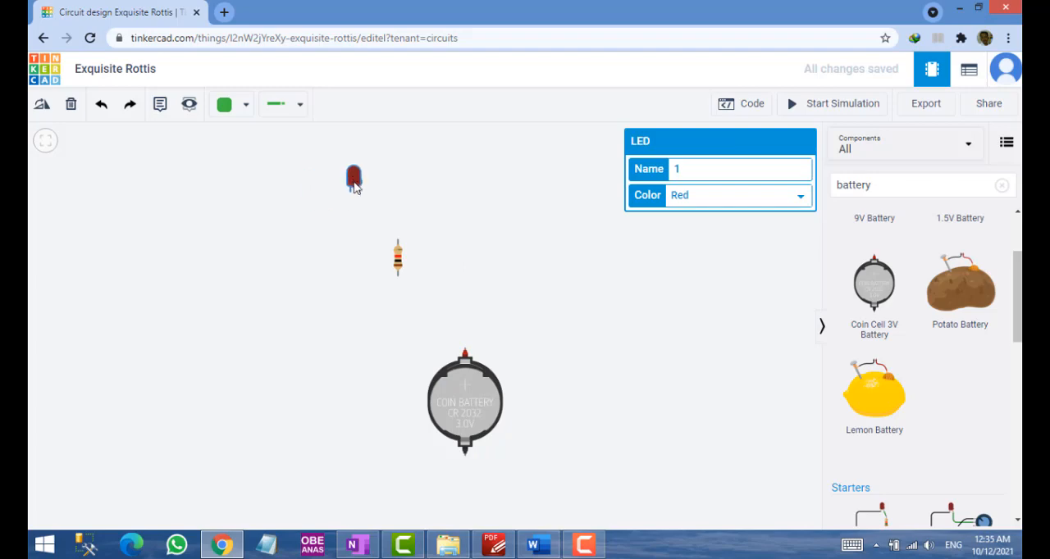
pyautogui.moveTo(468, 398); pyautogui.dragTo(438, 440)
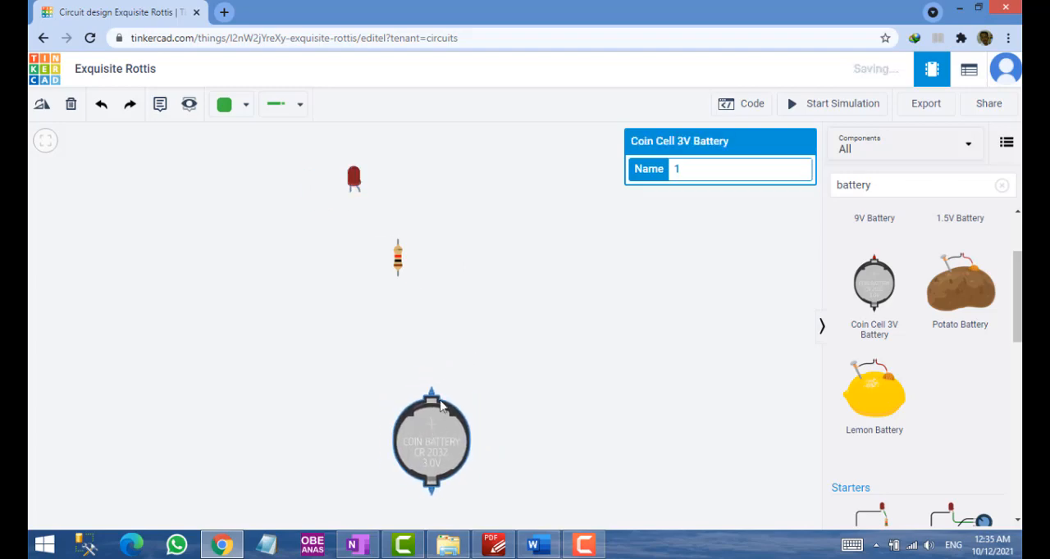
# Line up the LED, resistor and coin cell battery in one vertical column, with the LED on top and the battery lowest
pyautogui.click(396, 286)
pyautogui.moveTo(396, 286); pyautogui.dragTo(412, 272)
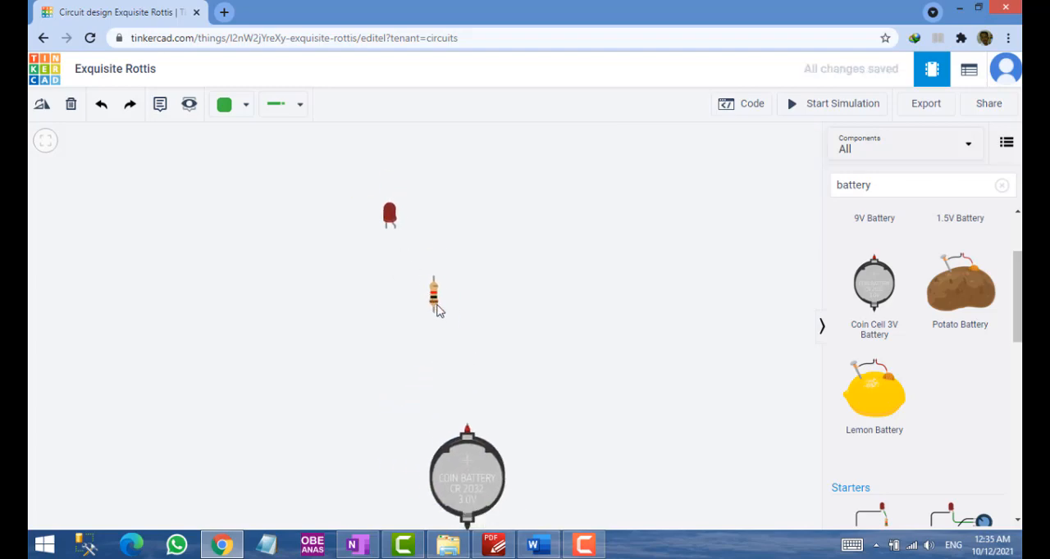
pyautogui.click(437, 310)
pyautogui.moveTo(438, 310); pyautogui.dragTo(469, 366)
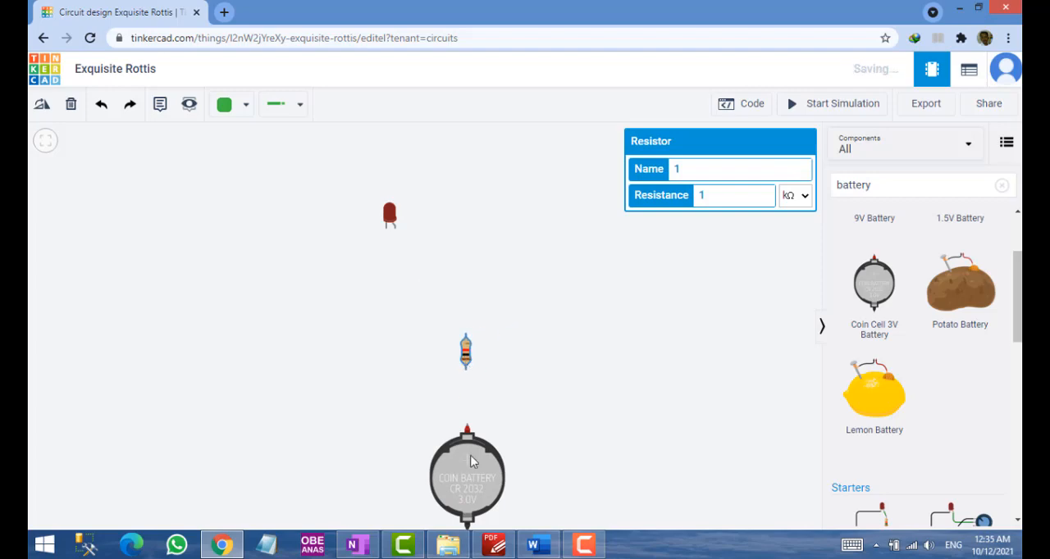
pyautogui.moveTo(471, 462); pyautogui.dragTo(471, 467)
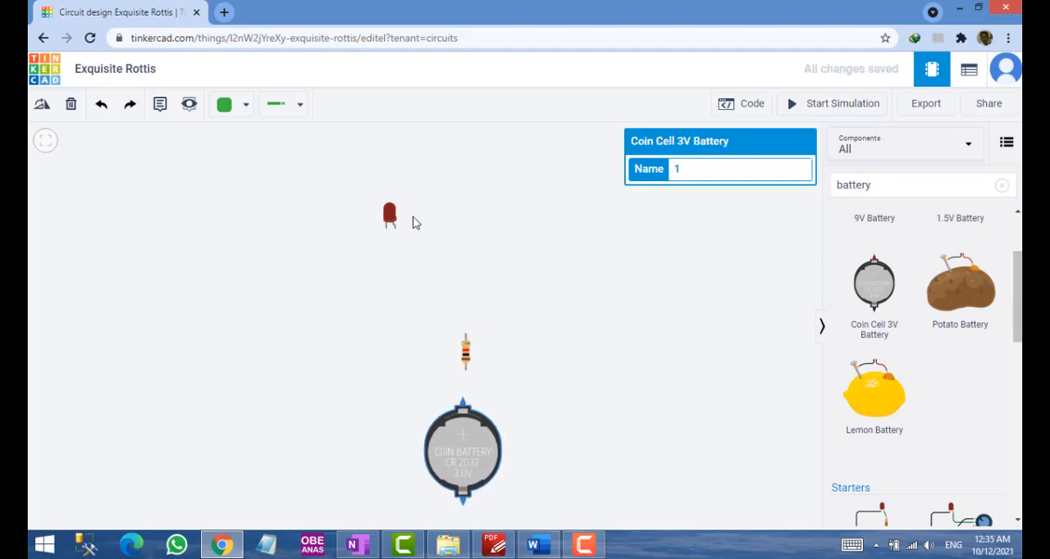
pyautogui.moveTo(393, 228); pyautogui.dragTo(466, 227)
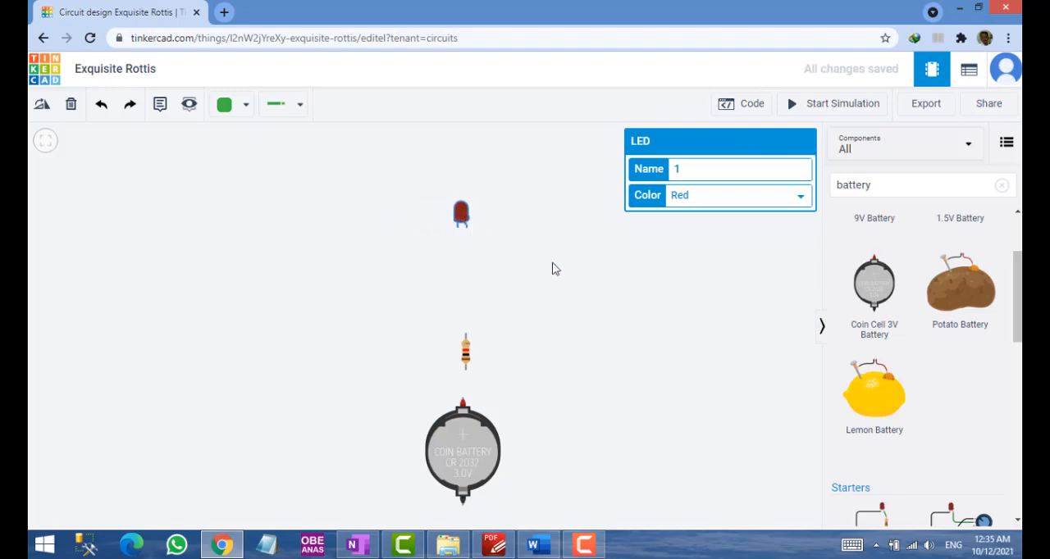
# Move the resistor up so it sits midway between the LED and the battery, and clear the selection
pyautogui.scroll(-1, 554, 269)
pyautogui.scroll(-1, 554, 269)
pyautogui.scroll(1, 553, 270)
pyautogui.scroll(-2, 552, 270)
pyautogui.scroll(-1, 550, 271)
pyautogui.scroll(3, 548, 272)
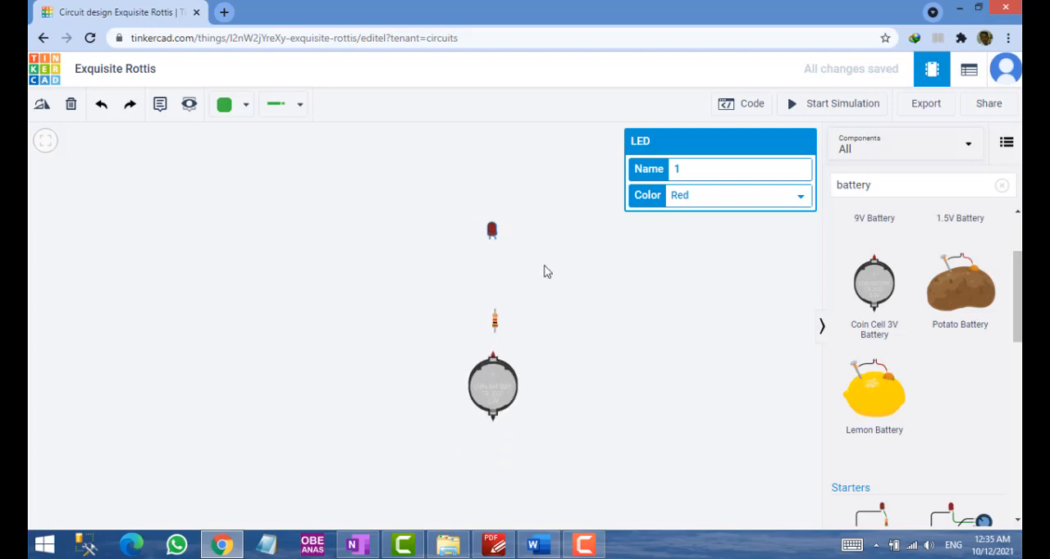
pyautogui.scroll(-1, 545, 274)
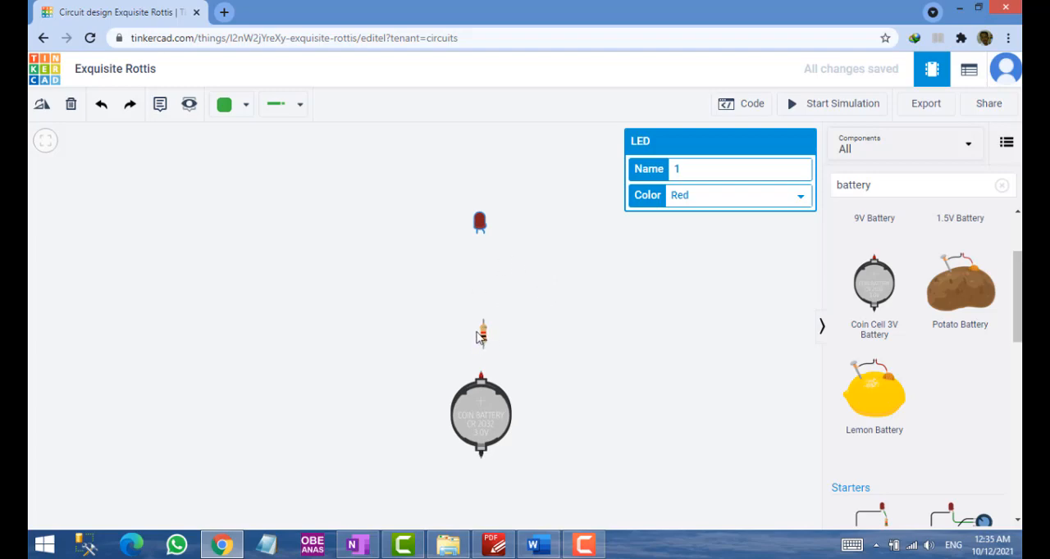
pyautogui.moveTo(484, 335); pyautogui.dragTo(484, 309)
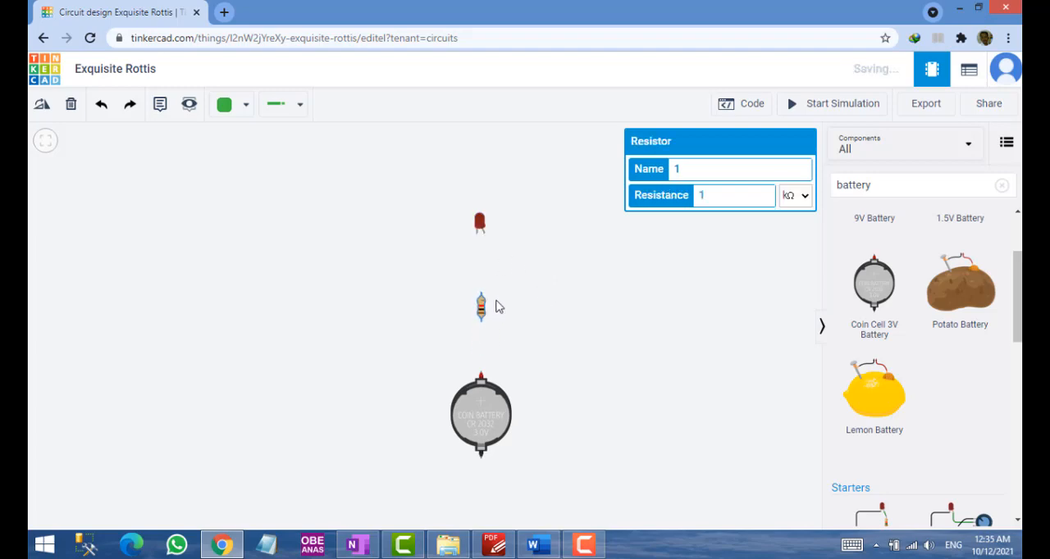
pyautogui.click(533, 308)
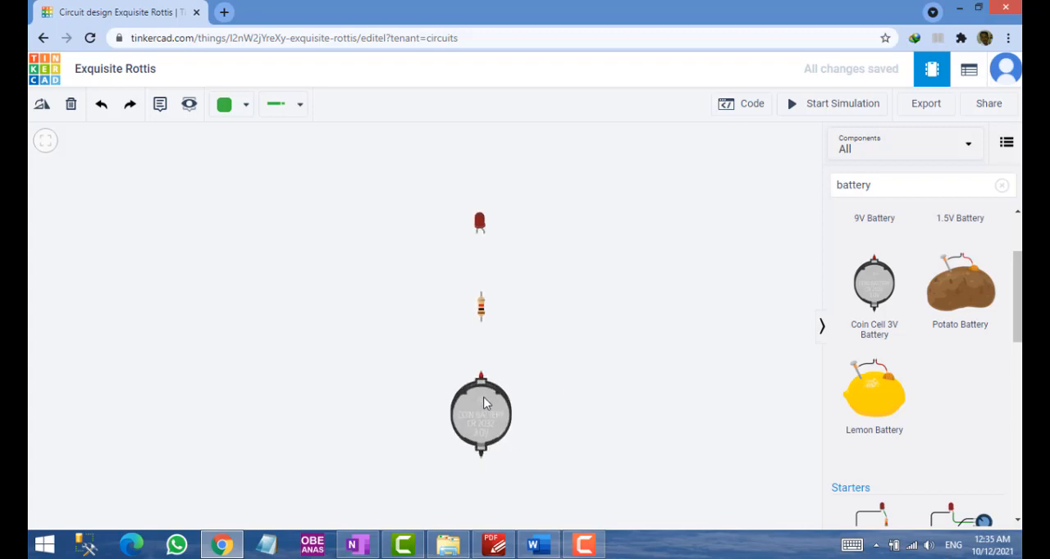
# Switch to OneNote and mark the LED symbol in red pen, labelling its upper side "anode" and drawing a leader line from its lower side
pyautogui.scroll(1, 484, 404)
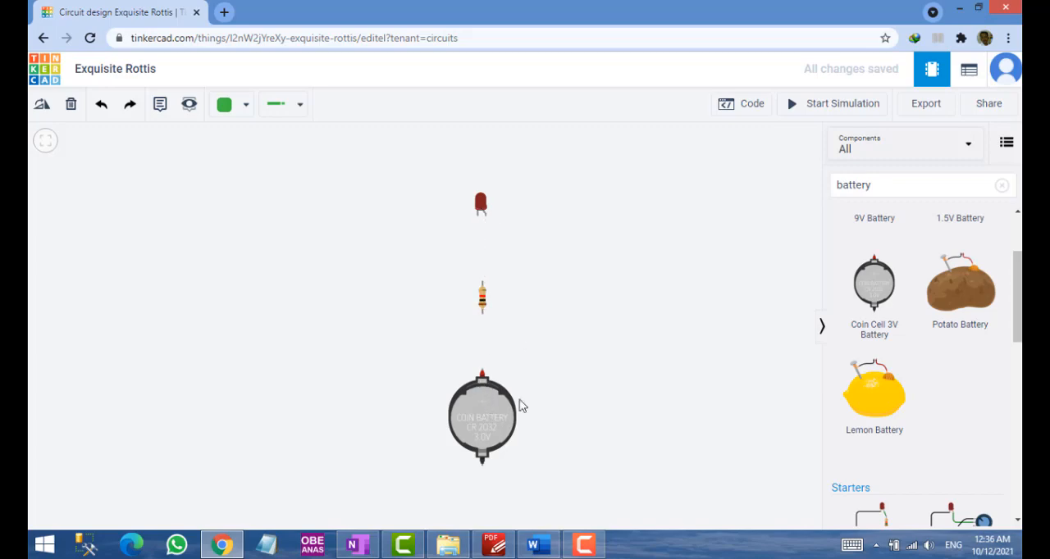
pyautogui.click(358, 545)
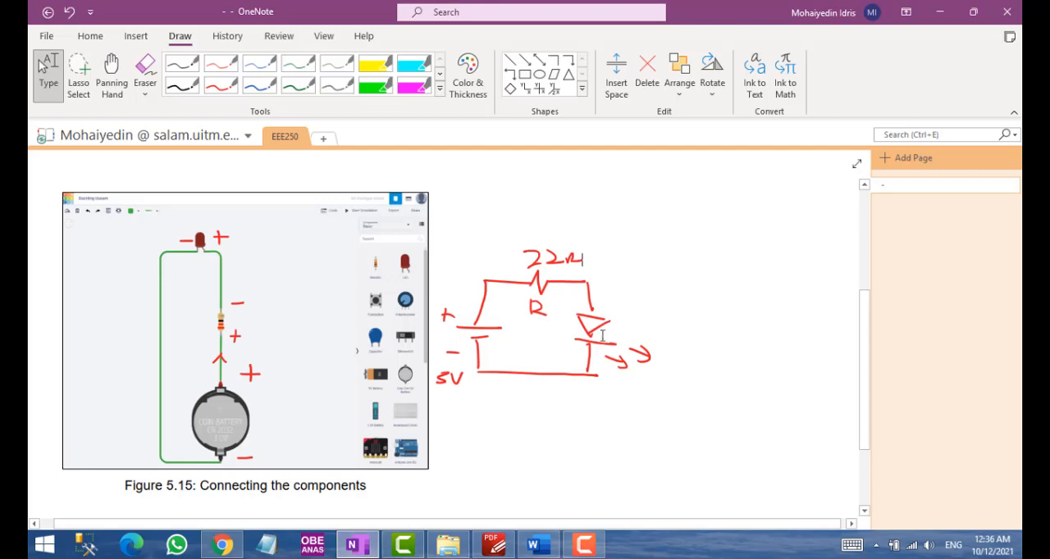
pyautogui.click(220, 85)
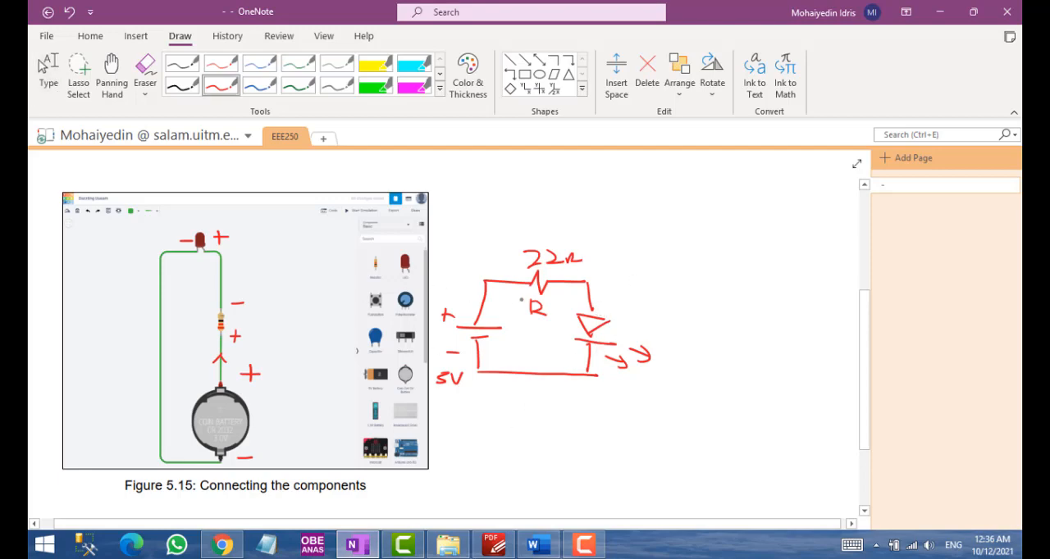
pyautogui.moveTo(603, 299)
pyautogui.mouseDown()
pyautogui.moveTo(642, 287)
pyautogui.moveTo(569, 302)
pyautogui.moveTo(643, 303)
pyautogui.mouseUp()
pyautogui.hotkey('ctrl', 'z')
pyautogui.hotkey('ctrl', 'z')
pyautogui.moveTo(612, 312); pyautogui.dragTo(637, 299)
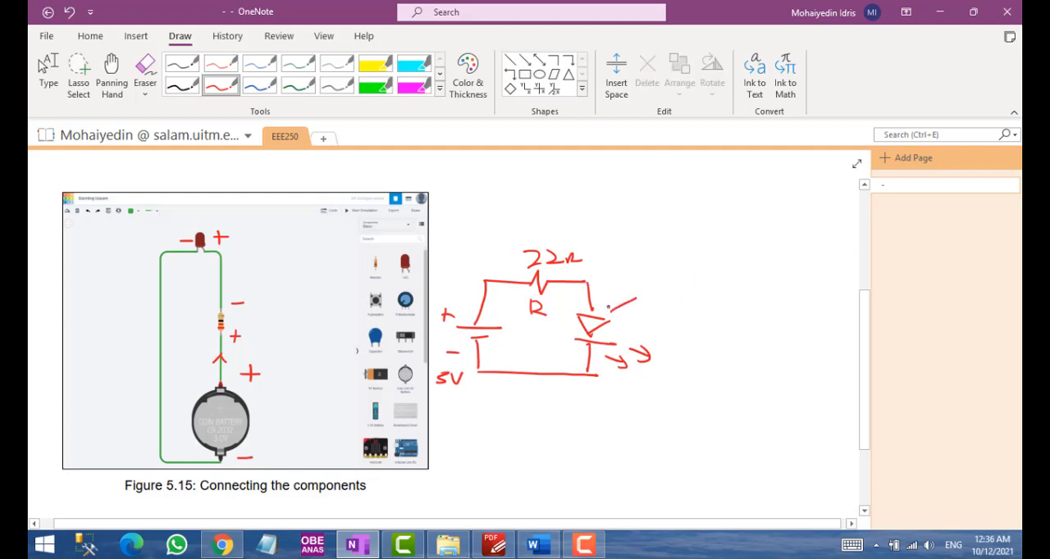
pyautogui.moveTo(699, 292)
pyautogui.mouseDown()
pyautogui.moveTo(696, 303)
pyautogui.moveTo(711, 310)
pyautogui.mouseUp()
pyautogui.moveTo(594, 351); pyautogui.dragTo(625, 398)
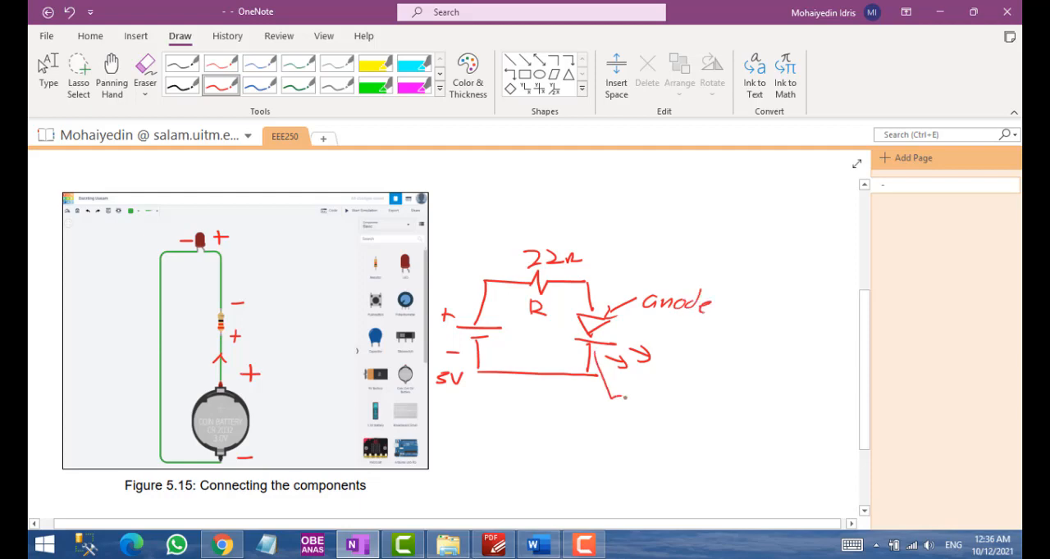
# Return to Tinkercad and wire the coin cell battery's positive terminal to the resistor's Terminal 1
pyautogui.hotkey('alt', 'Tab')
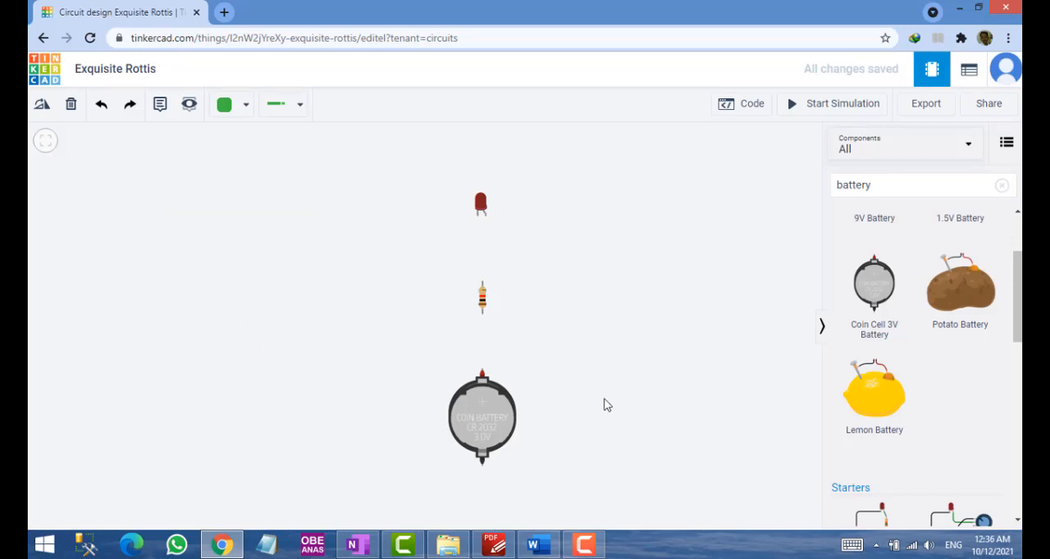
pyautogui.click(295, 115)
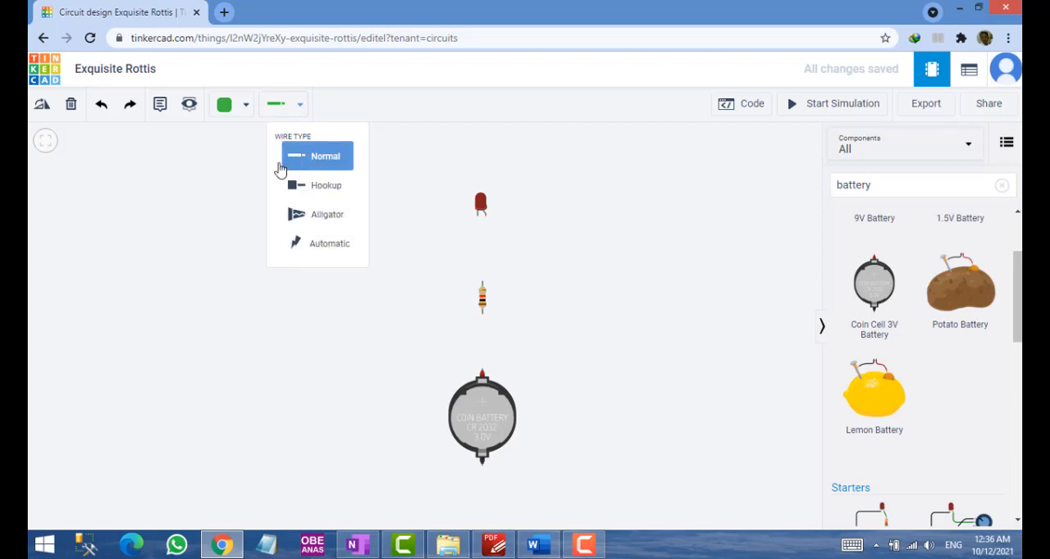
pyautogui.click(165, 226)
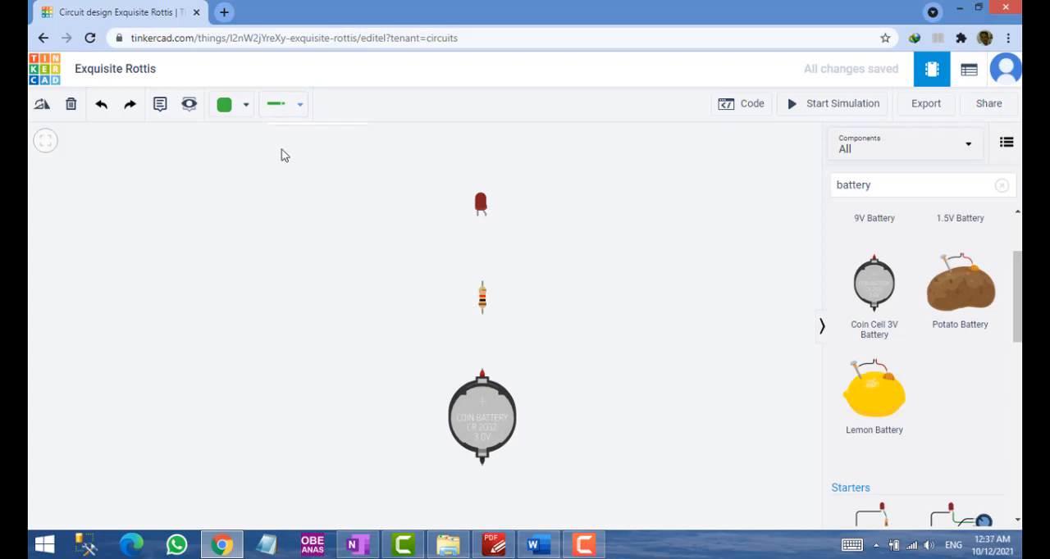
pyautogui.click(483, 373)
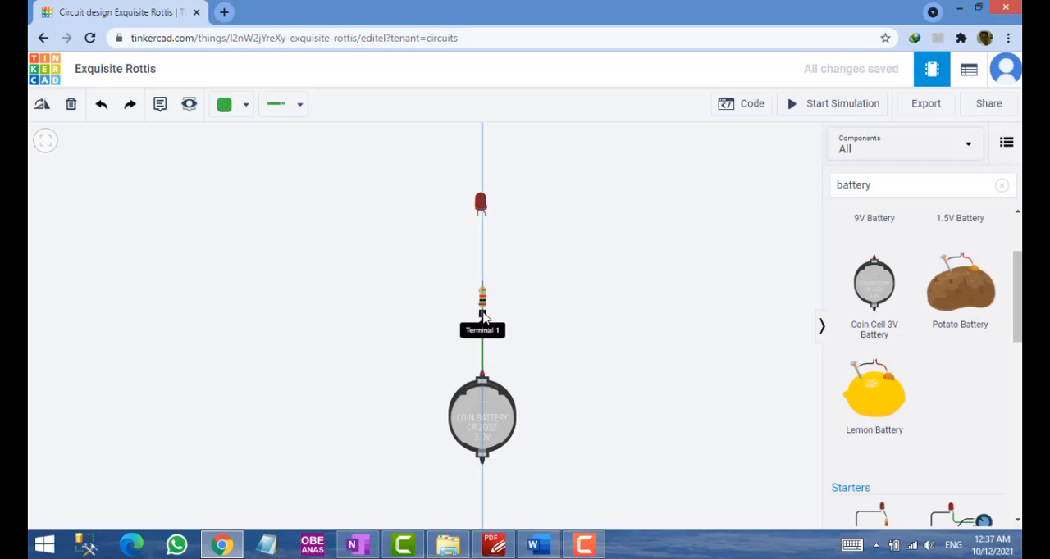
pyautogui.click(482, 314)
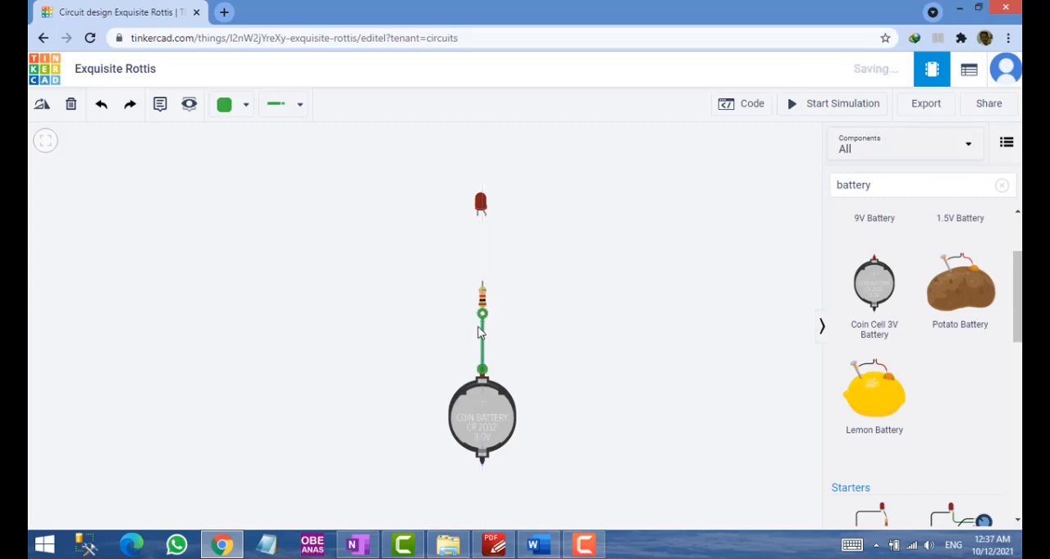
# Wire the resistor's upper terminal to the LED's anode and clear the selection
pyautogui.click(482, 283)
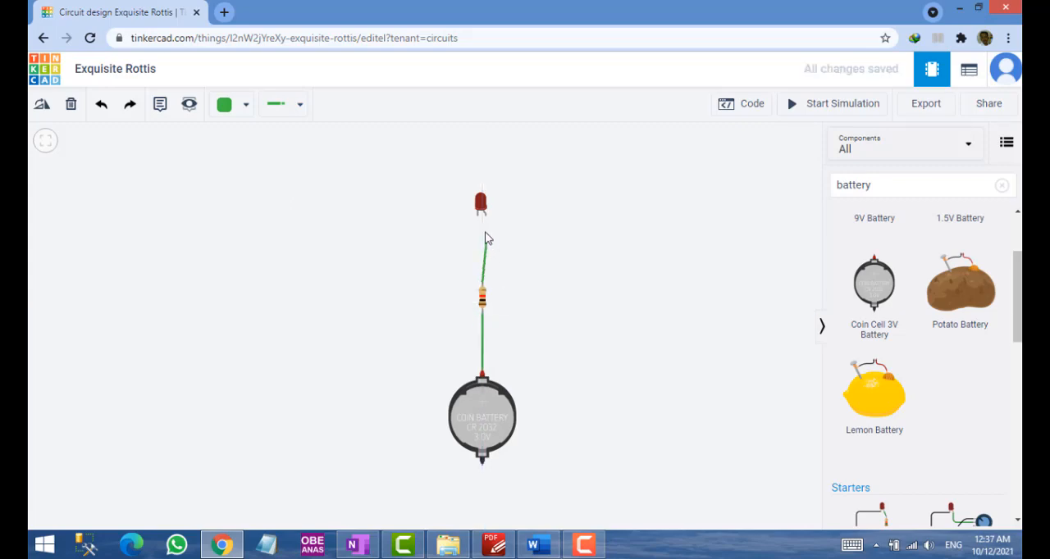
pyautogui.click(480, 227)
pyautogui.moveTo(480, 228); pyautogui.dragTo(486, 223)
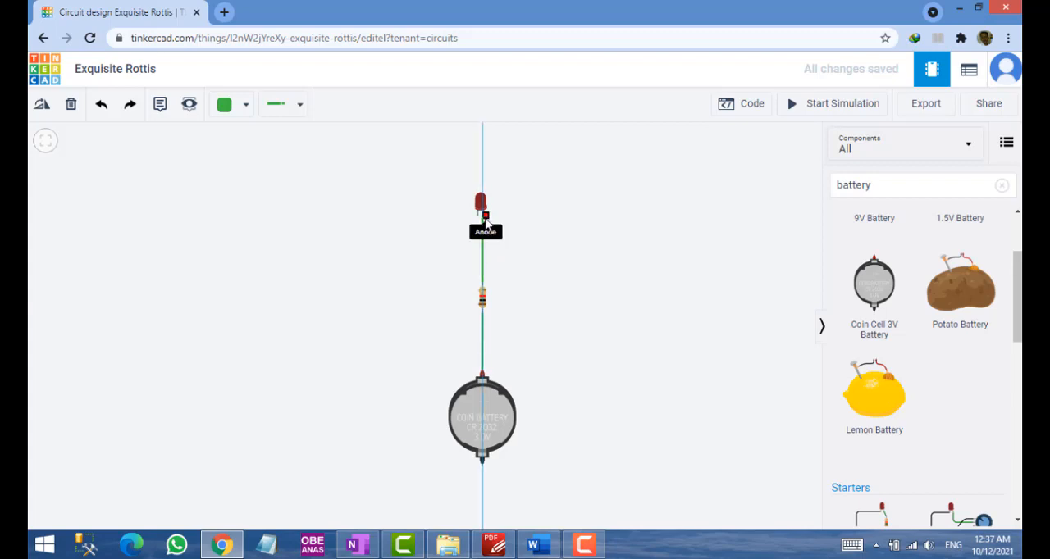
pyautogui.click(485, 219)
pyautogui.click(382, 234)
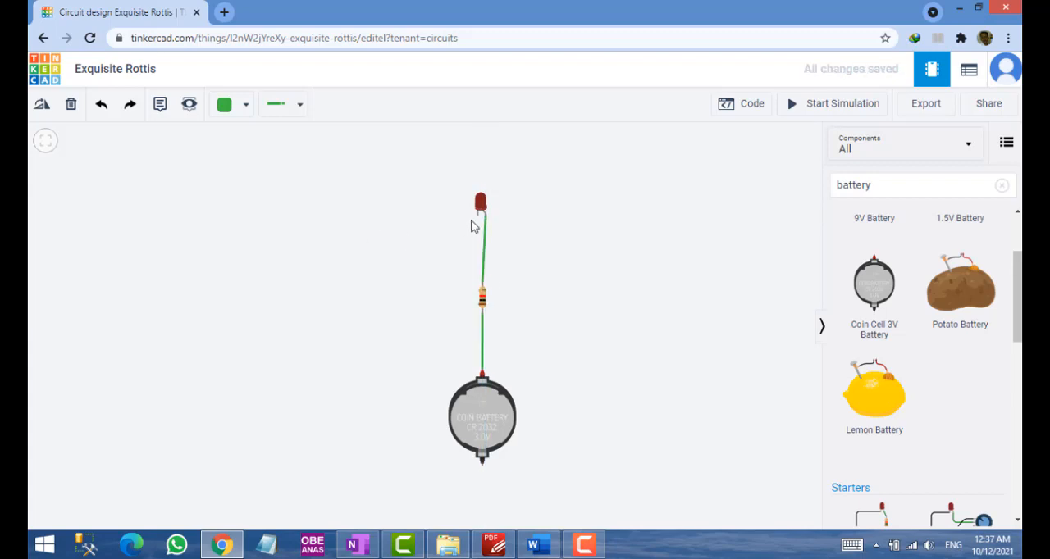
# Wire the LED's cathode to the battery's negative terminal, routing around the outside with right-angle bends to close the loop
pyautogui.click(478, 216)
pyautogui.click(380, 216)
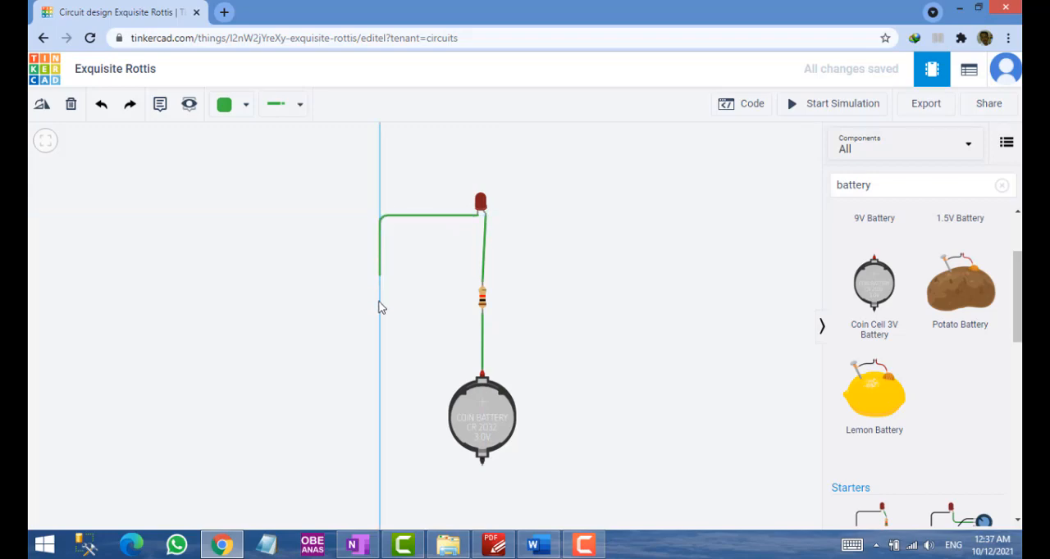
pyautogui.click(382, 474)
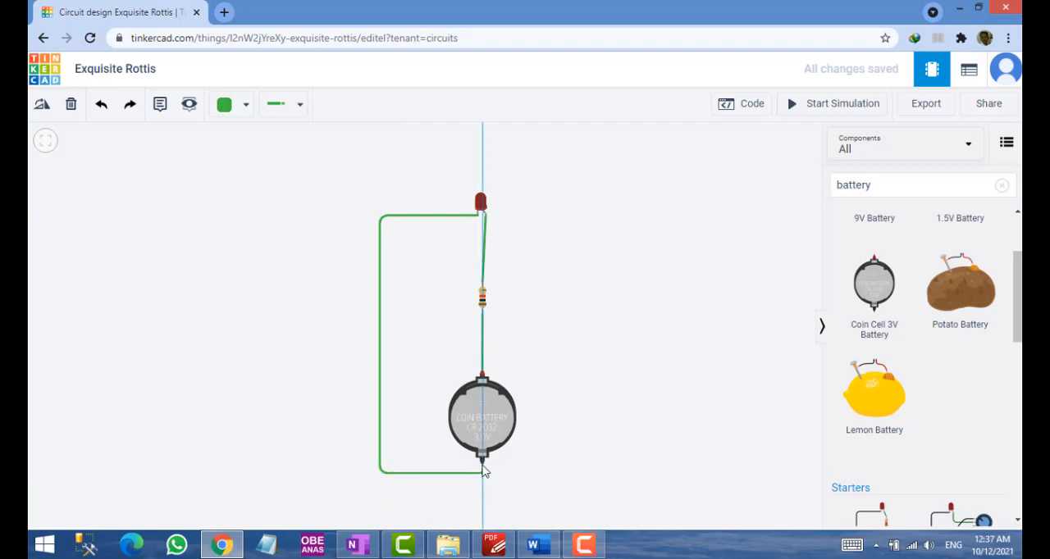
pyautogui.click(482, 471)
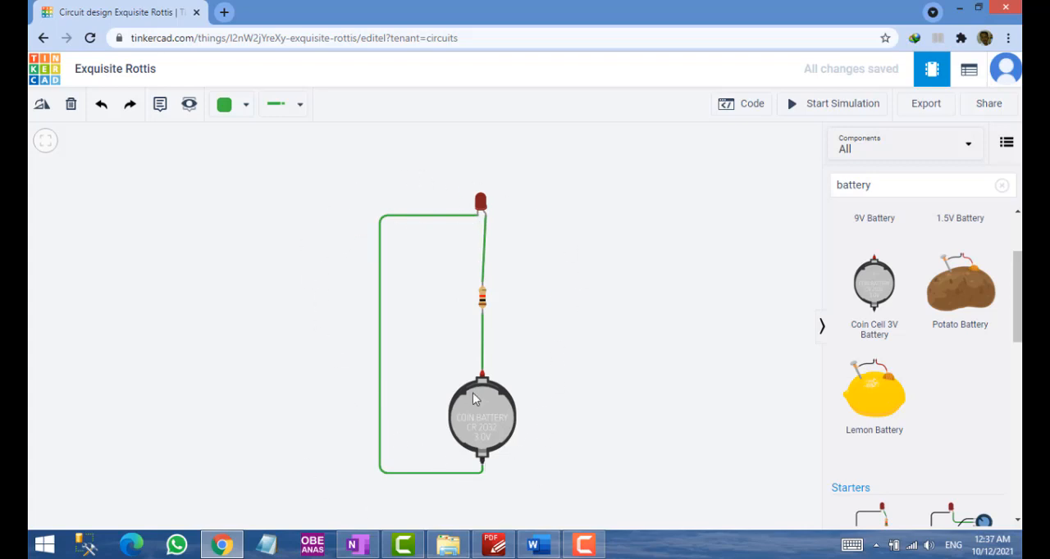
# Set the resistor's resistance to 22 Ω and clear the selection
pyautogui.click(484, 305)
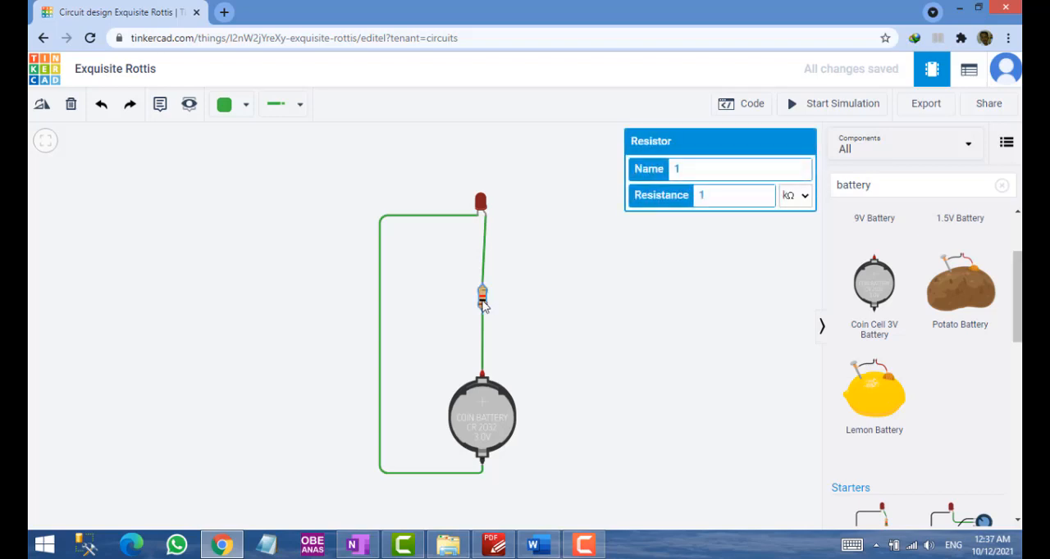
pyautogui.moveTo(716, 197); pyautogui.dragTo(690, 207)
pyautogui.write('22')
pyautogui.click(794, 205)
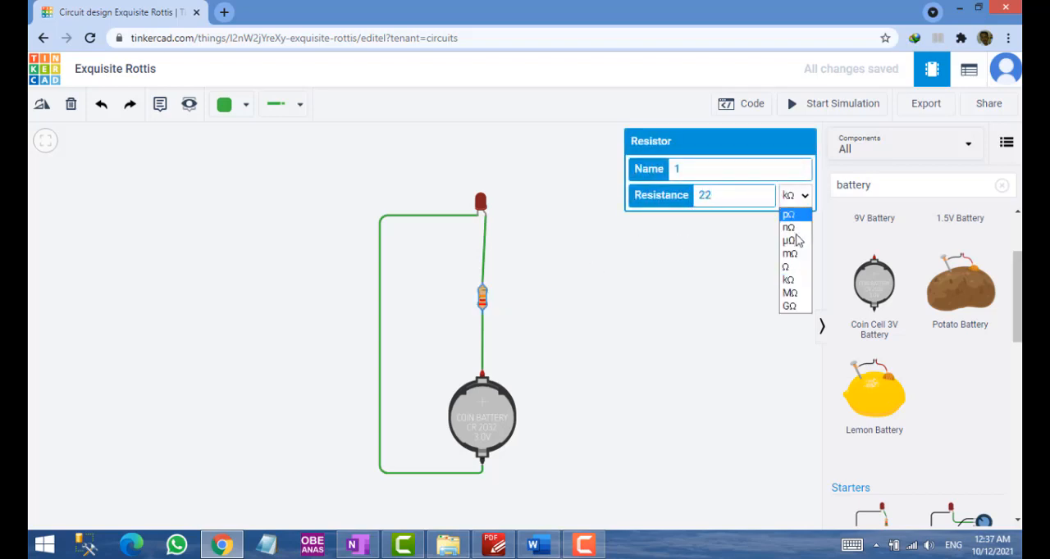
pyautogui.click(789, 269)
pyautogui.click(673, 292)
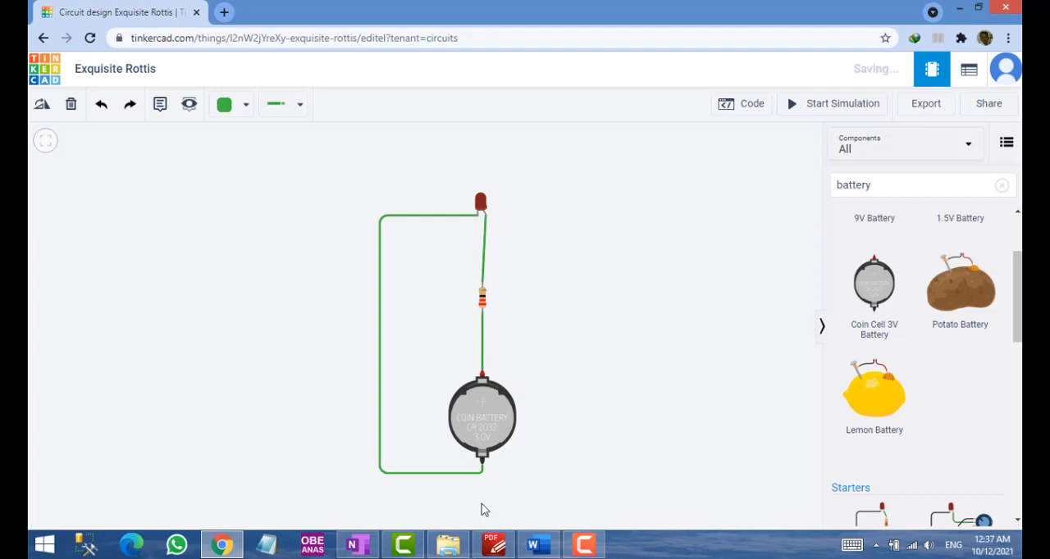
# Check the resistor value in Table 5.1 of the PDF manual, and start the circuit simulation in Tinkercad
pyautogui.click(491, 545)
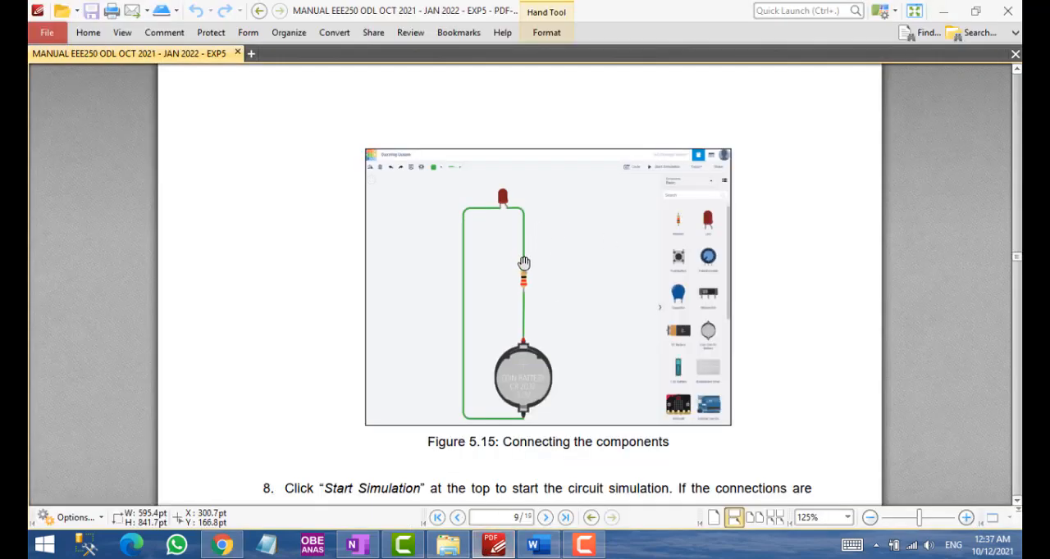
pyautogui.scroll(6, 525, 270)
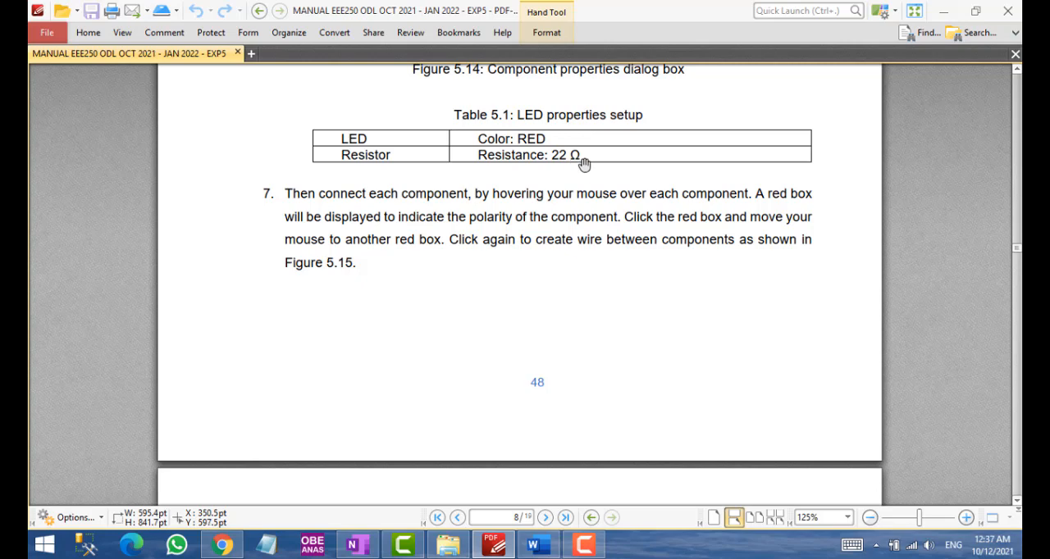
pyautogui.hotkey('alt', 'Tab')
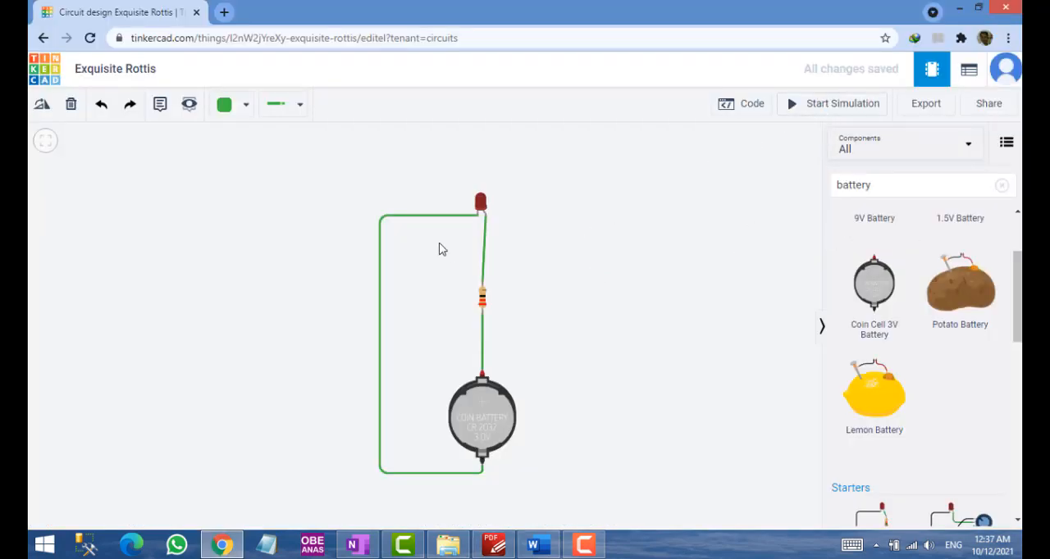
pyautogui.click(830, 113)
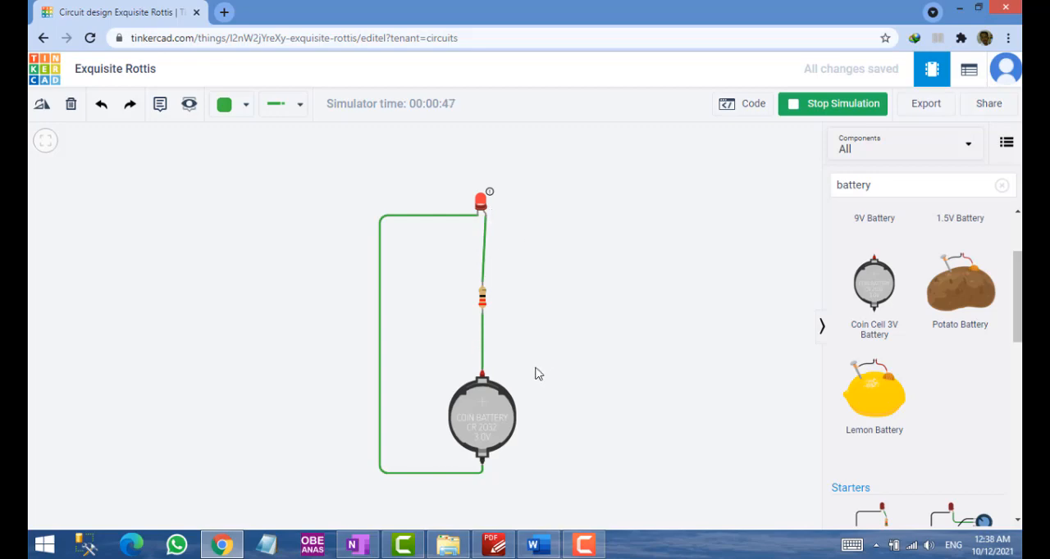
# Read steps 8 to 11 and the exercise in the PDF manual, including Figures 5.16 and 5.17 on simulating and measuring amperage
pyautogui.hotkey('alt', 'Tab')
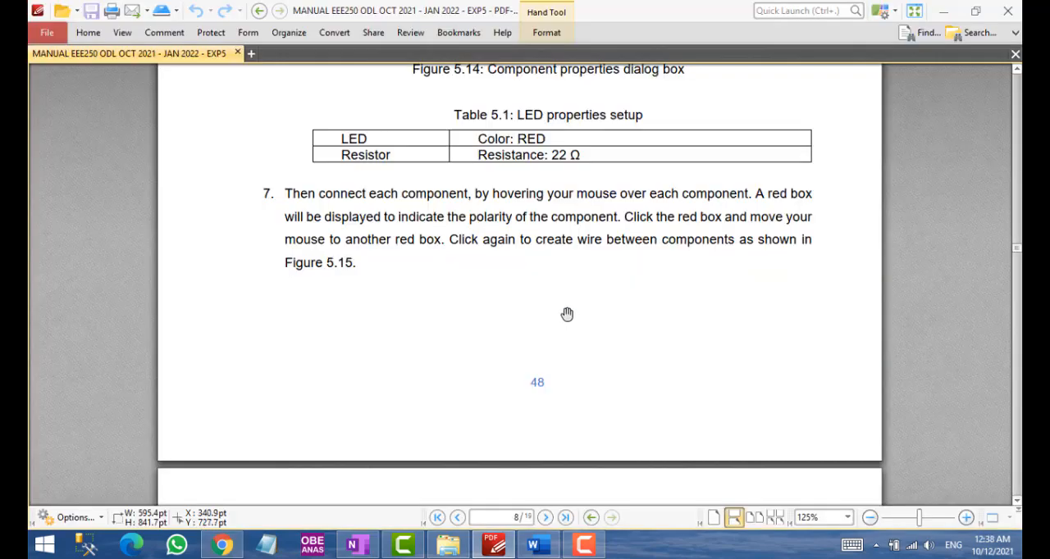
pyautogui.scroll(-10, 538, 279)
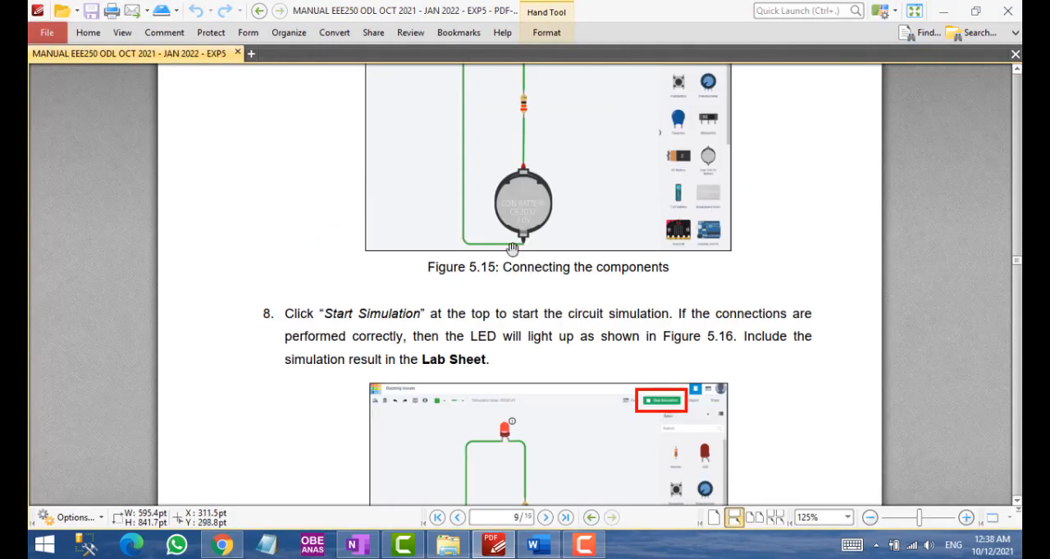
pyautogui.scroll(-6, 504, 262)
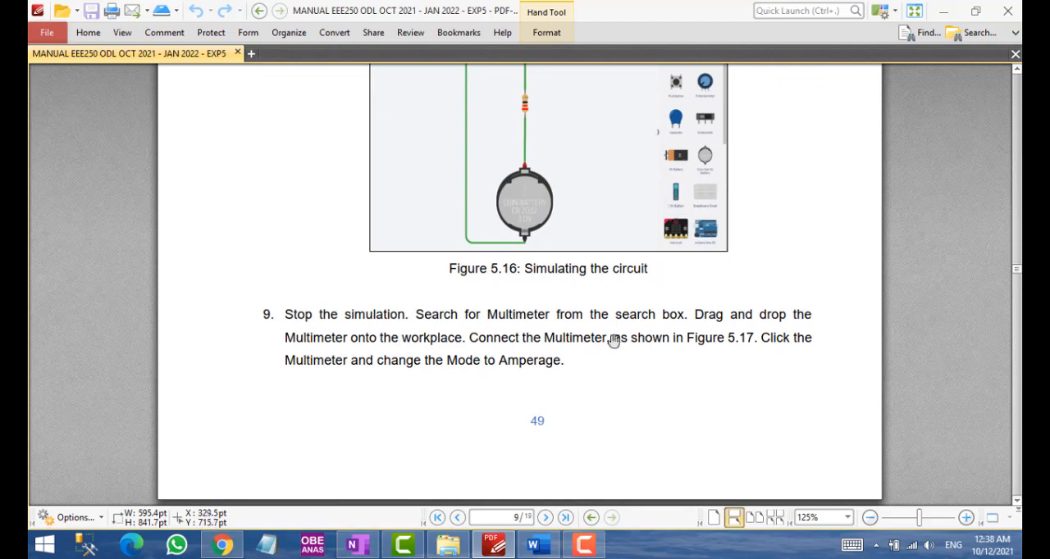
pyautogui.scroll(-5, 567, 364)
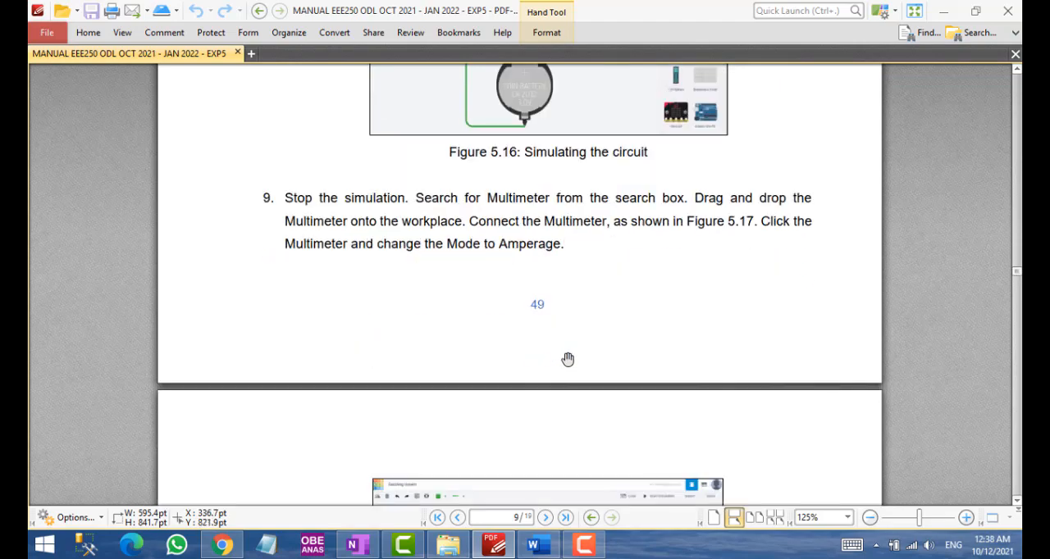
pyautogui.scroll(-10, 567, 360)
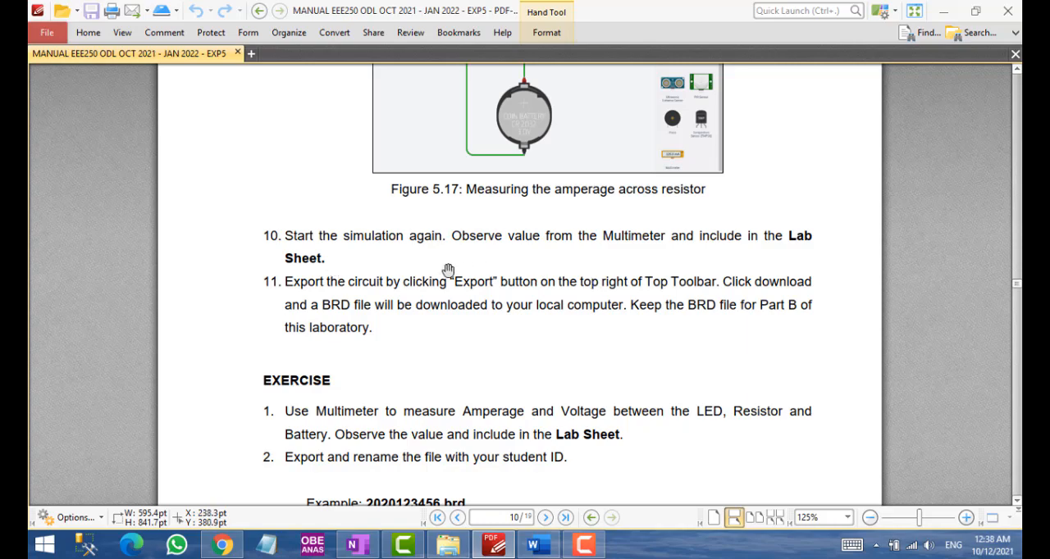
pyautogui.scroll(2, 436, 268)
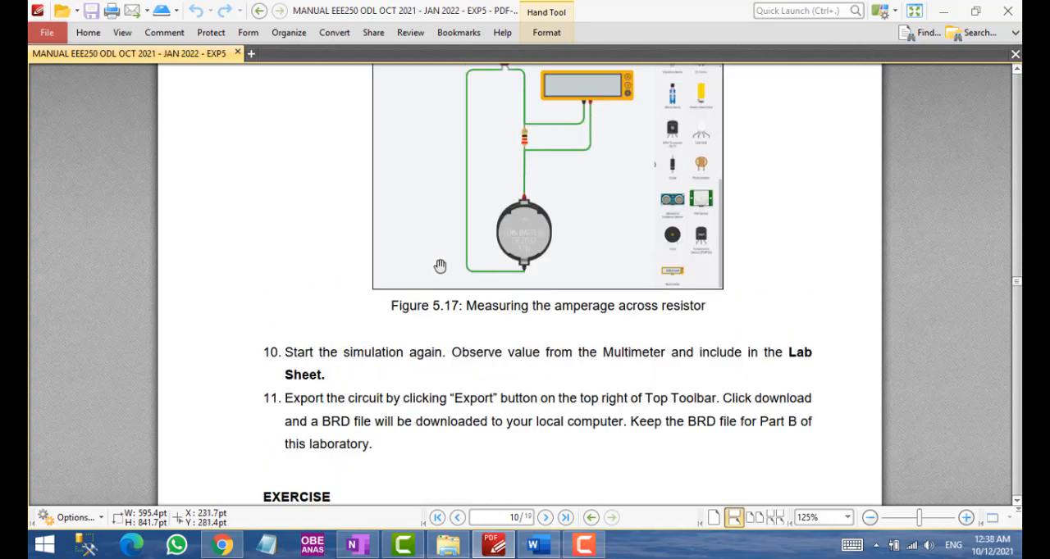
pyautogui.scroll(-1, 440, 267)
pyautogui.scroll(-1, 441, 268)
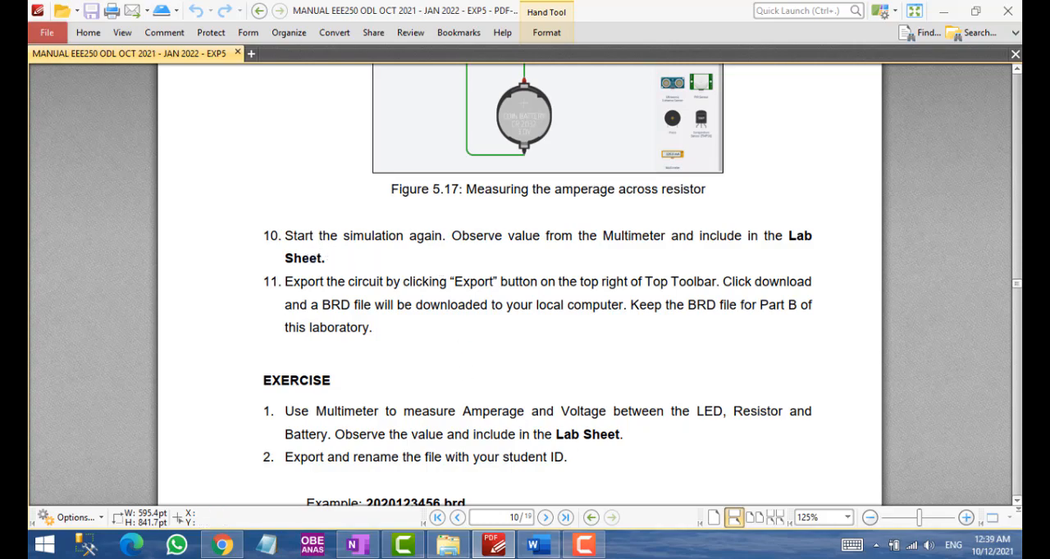
# Switch to the EXP 5 Lab Sheet in Word and review Part A for the LED simulation result box and the multimeter question
pyautogui.click(538, 545)
pyautogui.scroll(15, 550, 330)
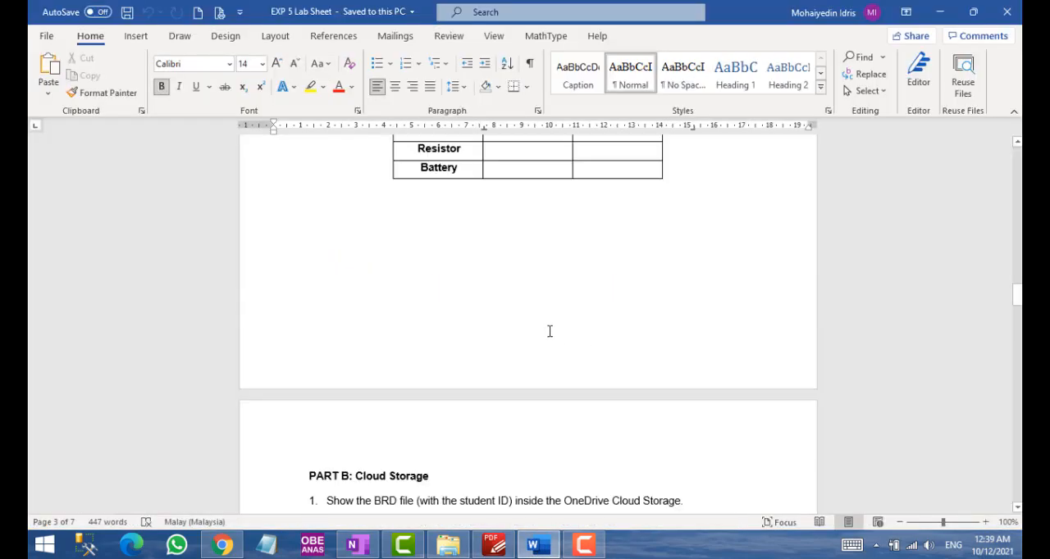
pyautogui.scroll(-1, 550, 333)
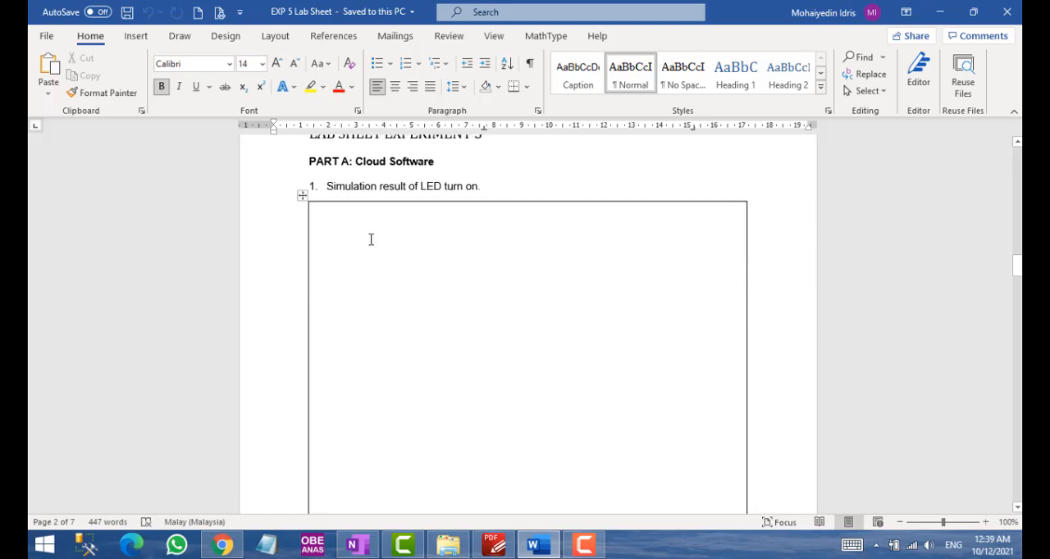
pyautogui.scroll(2, 429, 265)
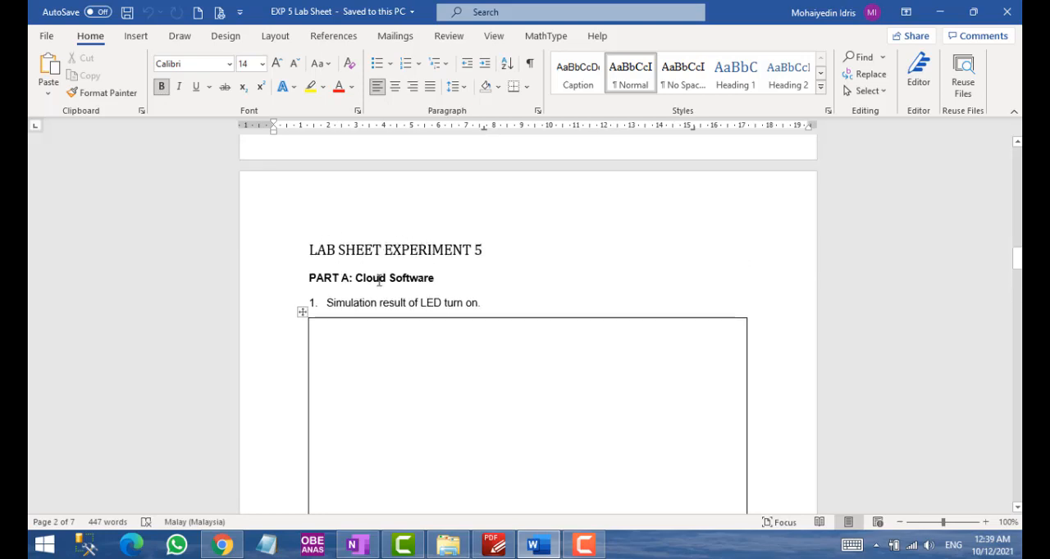
pyautogui.scroll(-2, 483, 302)
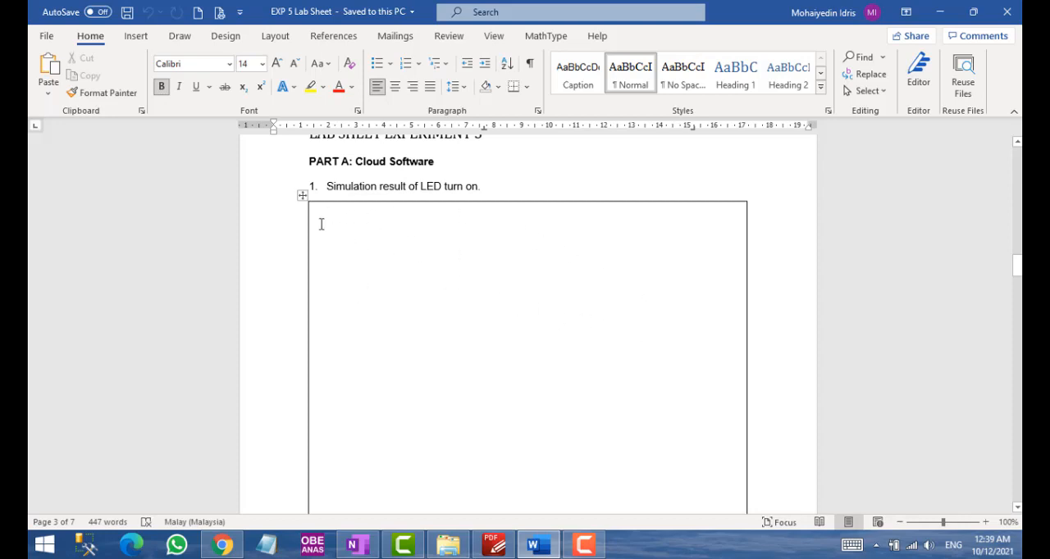
pyautogui.scroll(-1, 655, 393)
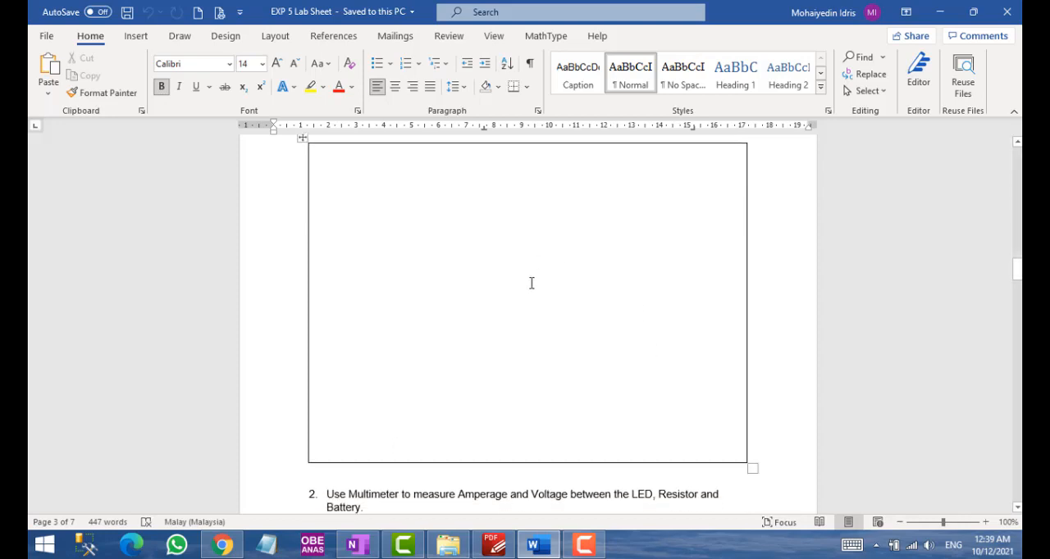
# Switch back to the running Tinkercad simulation and check that the Lightshot screenshot tool is among the background apps
pyautogui.scroll(1, 527, 285)
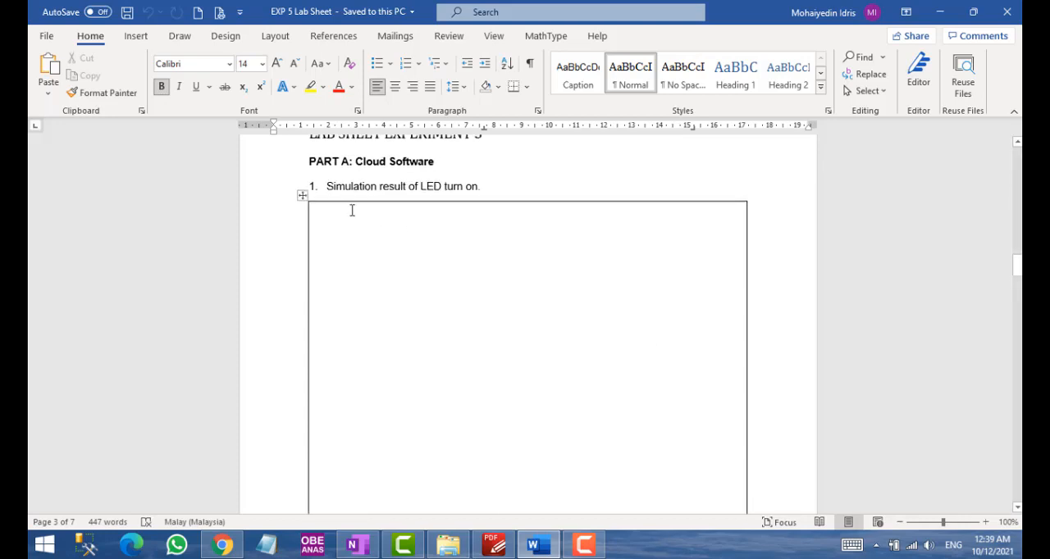
pyautogui.click(355, 546)
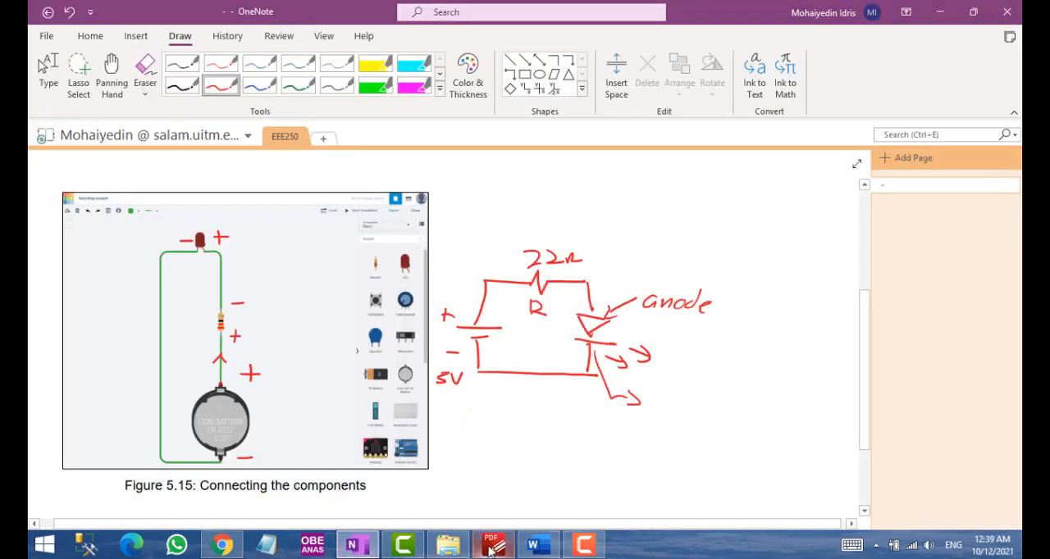
pyautogui.click(222, 544)
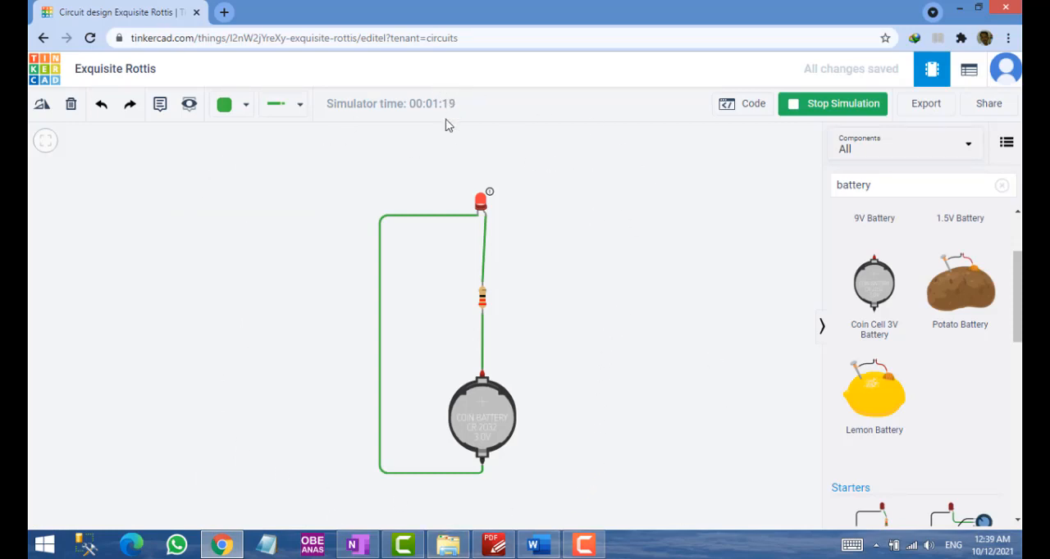
pyautogui.click(876, 546)
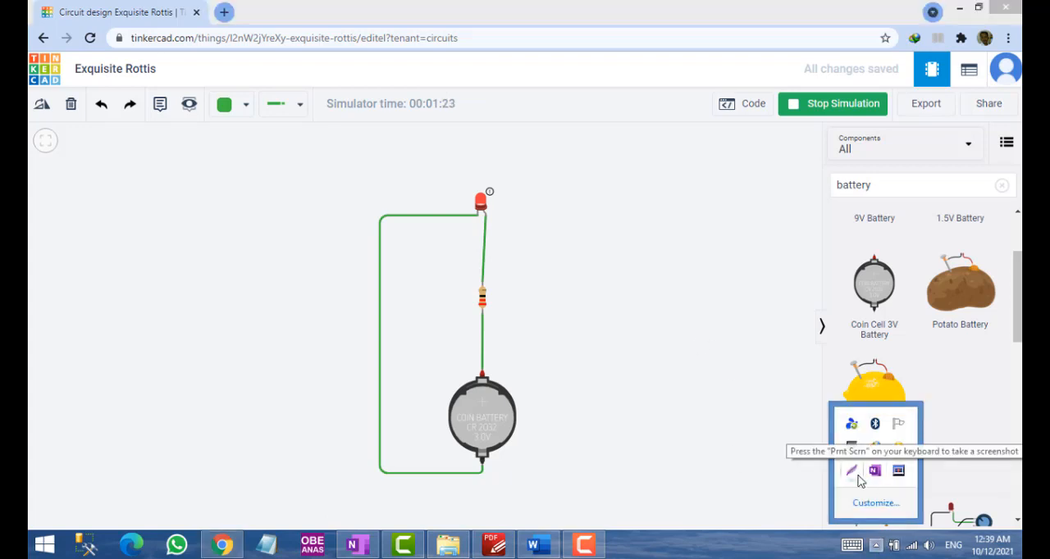
pyautogui.click(855, 474)
pyautogui.press('Escape')
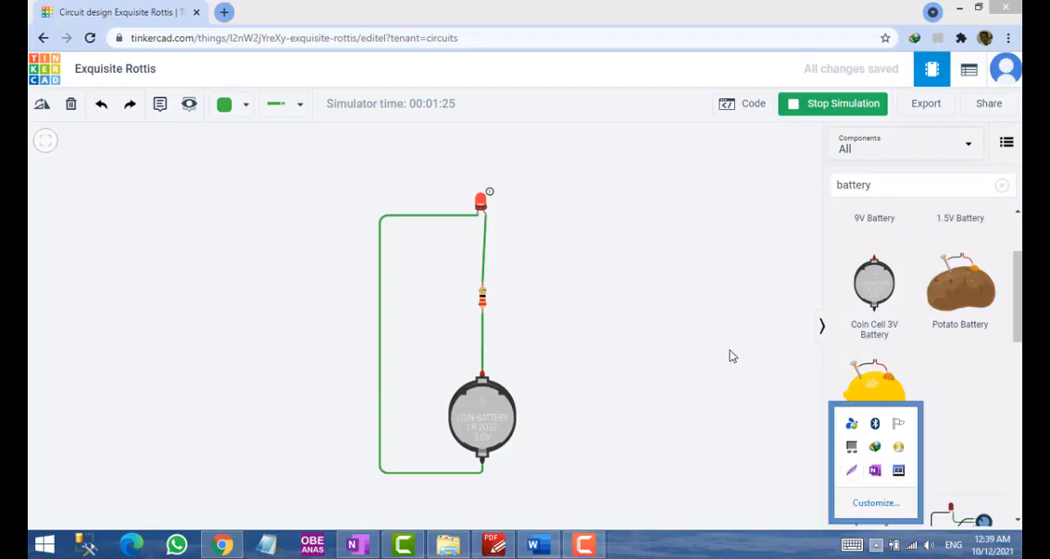
# Search the web for "screenshot" in a new browser tab, view the Lightshot website, and close it again
pyautogui.click(224, 12)
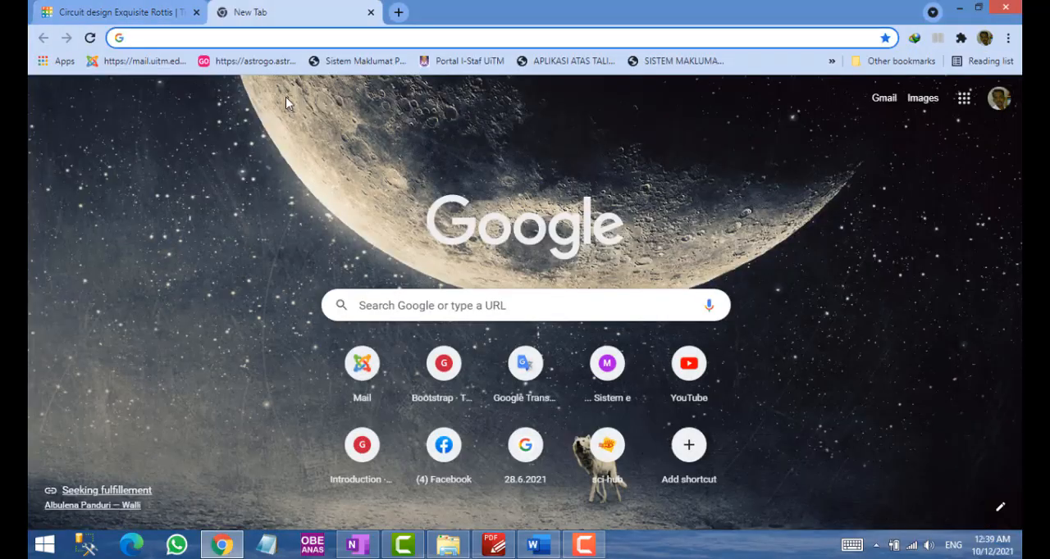
pyautogui.write('screenshot')
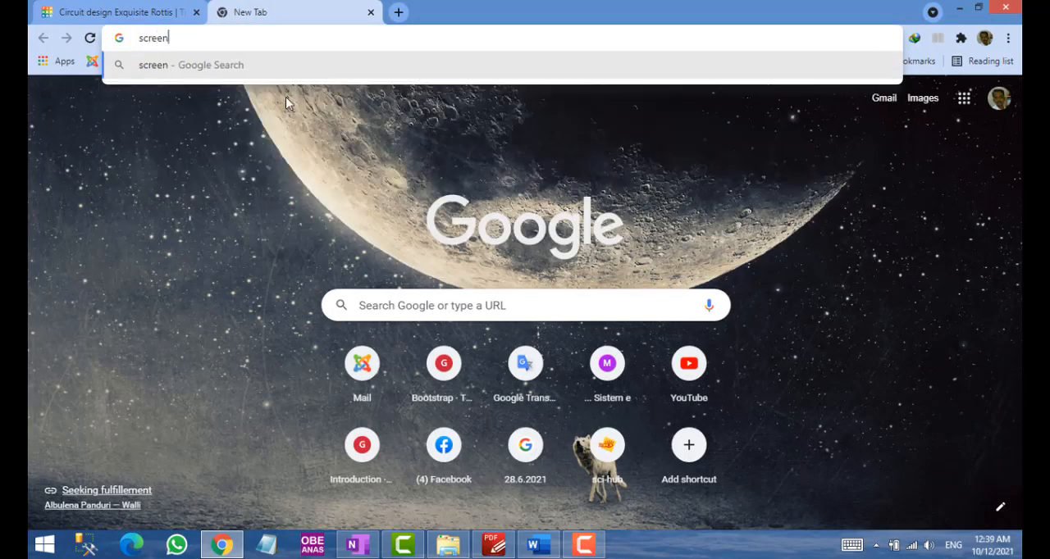
pyautogui.press('Return')
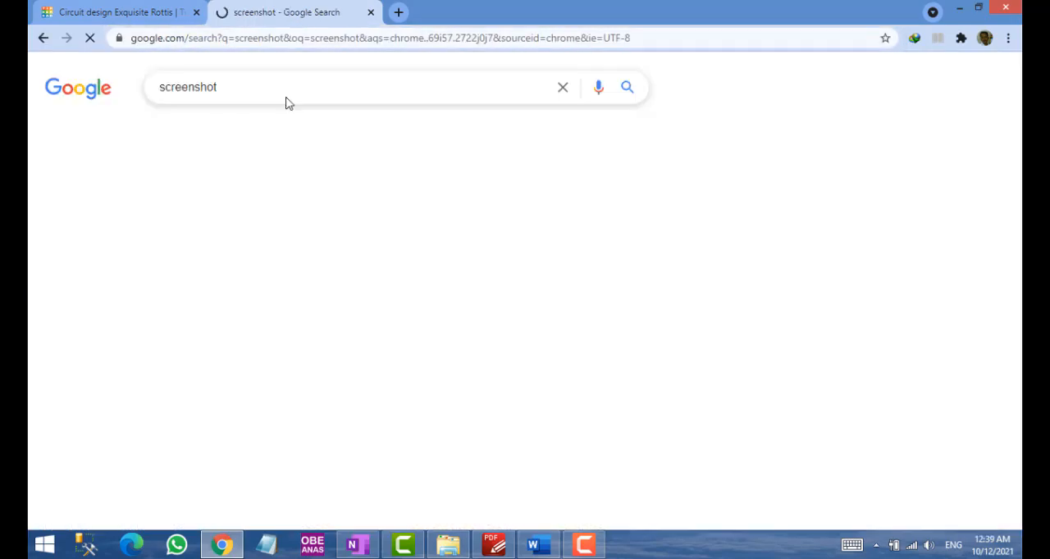
pyautogui.scroll(-4, 305, 306)
pyautogui.scroll(-4, 305, 306)
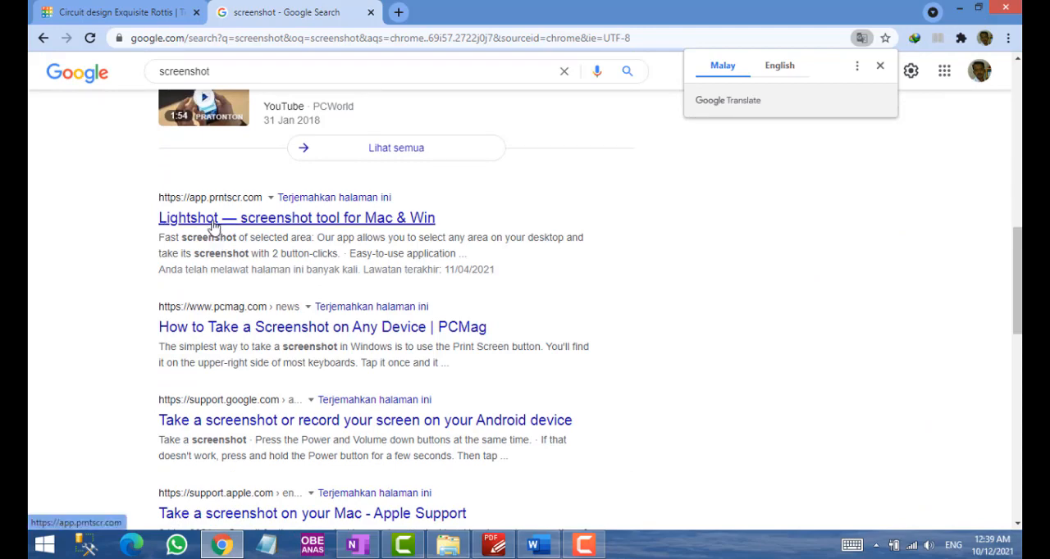
pyautogui.click(212, 226)
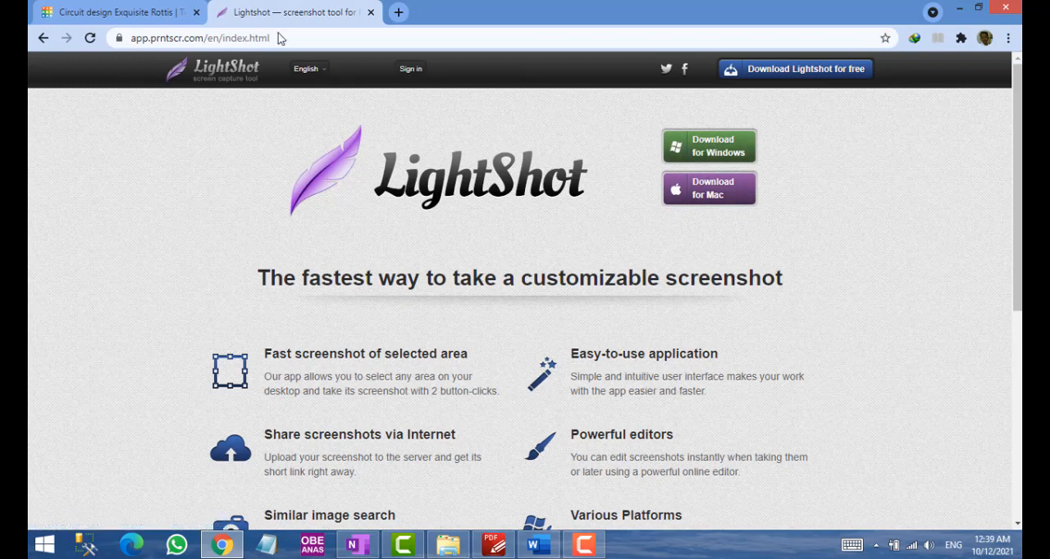
pyautogui.click(370, 11)
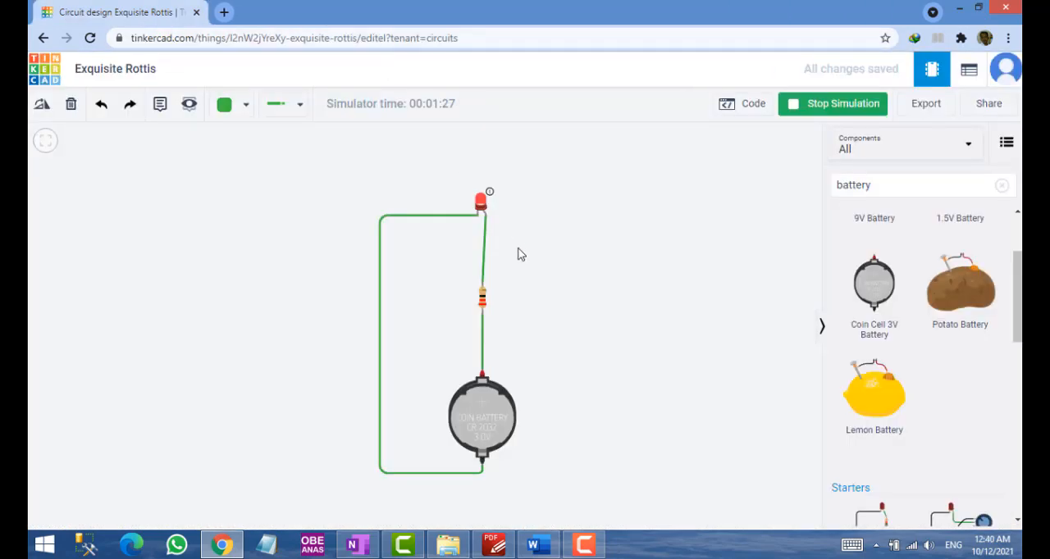
pyautogui.click(853, 546)
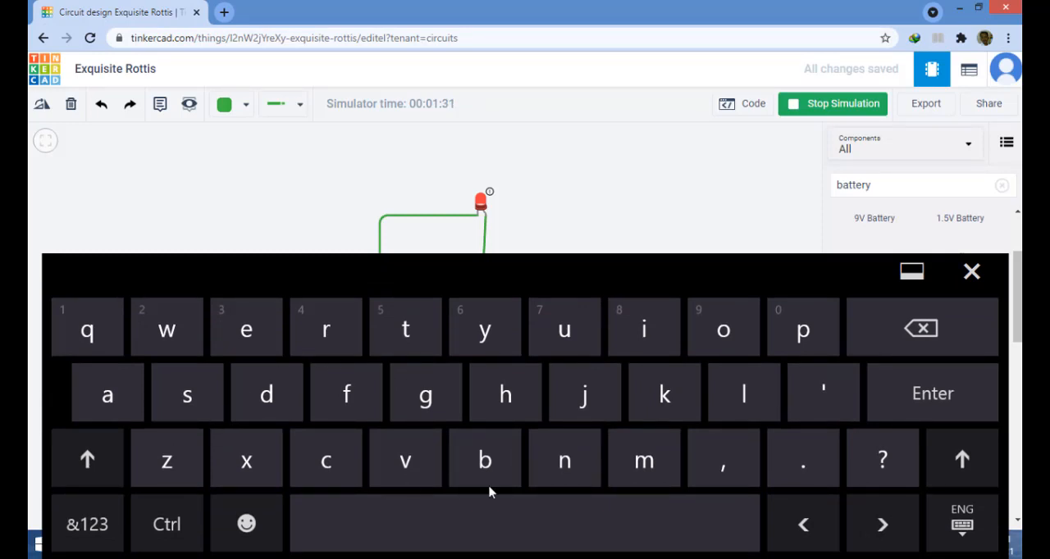
pyautogui.click(964, 535)
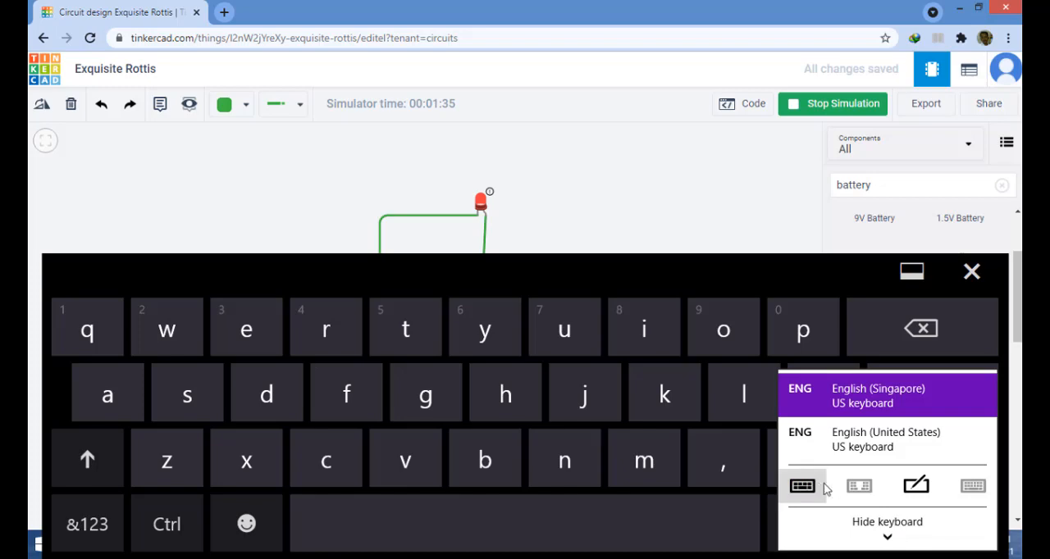
pyautogui.click(895, 544)
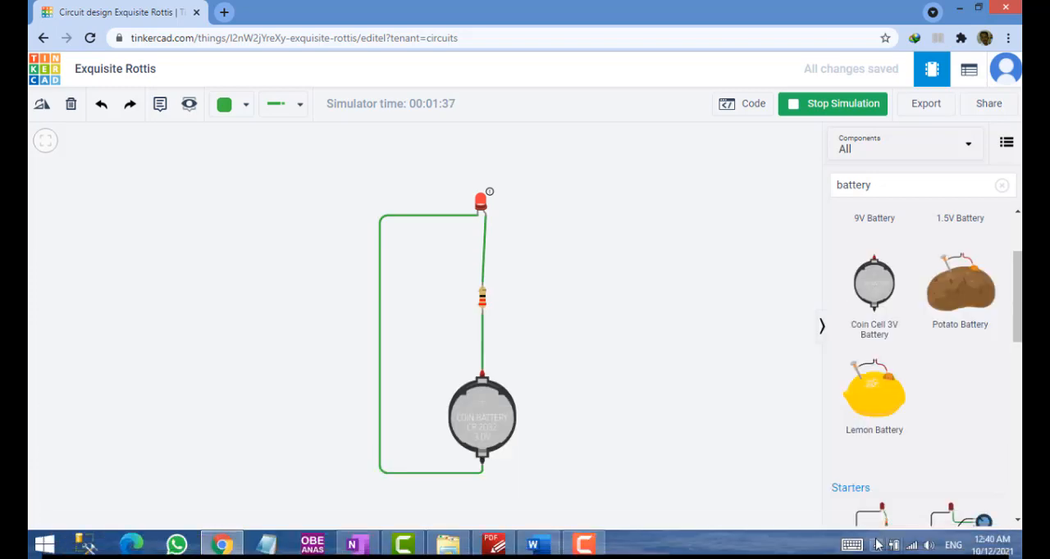
pyautogui.click(866, 548)
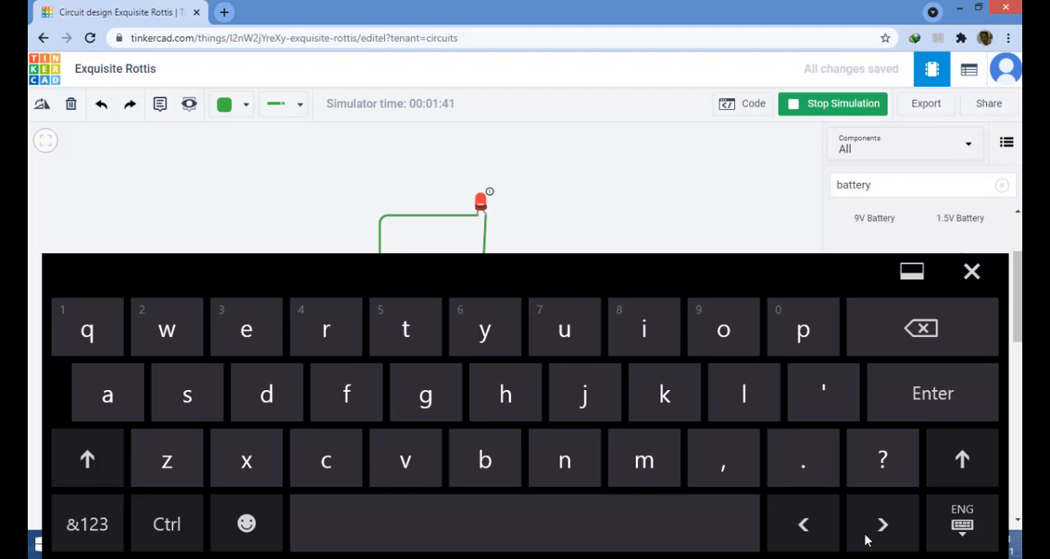
pyautogui.click(911, 278)
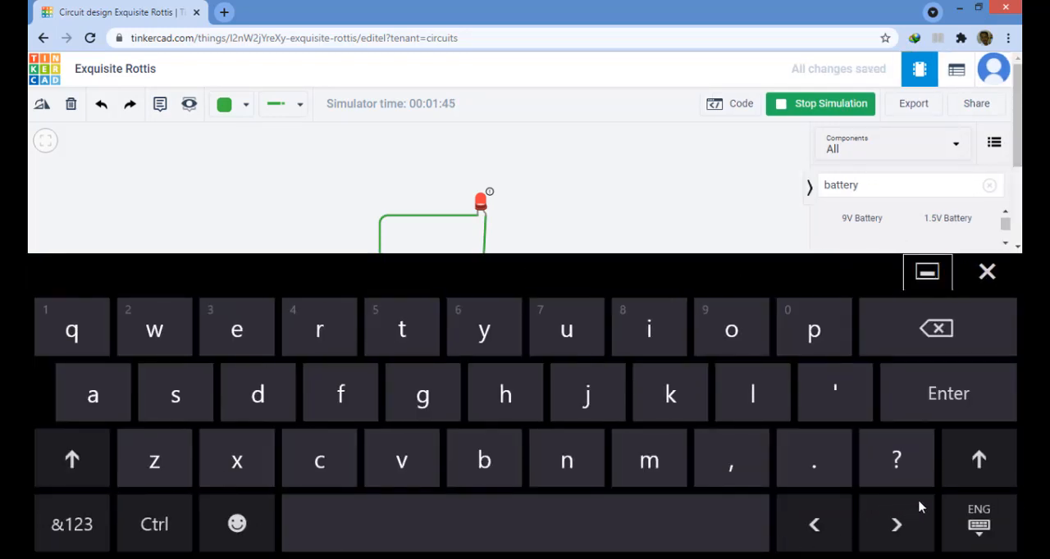
pyautogui.click(987, 272)
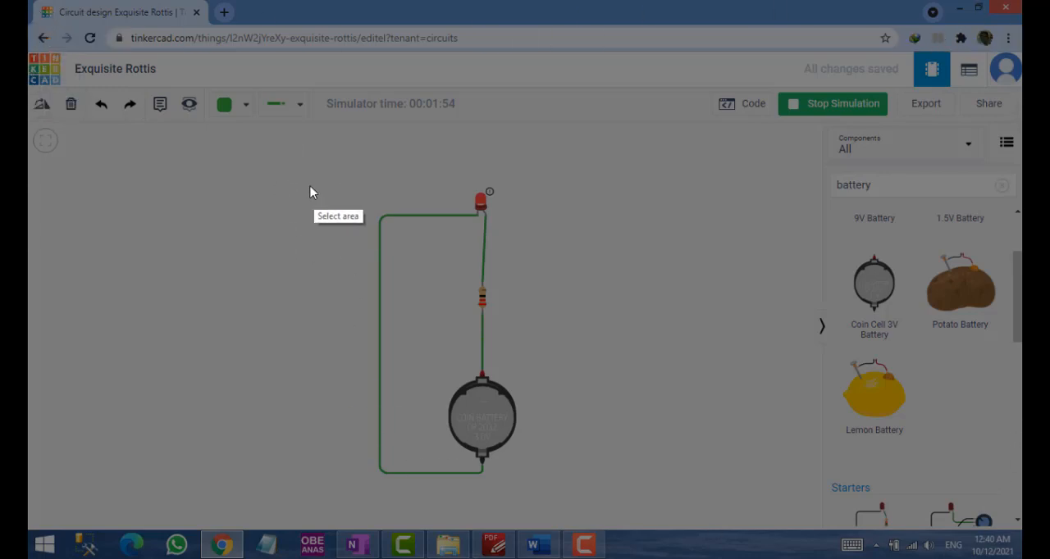
# Copy a Lightshot capture of the simulated LED circuit, about 401x466, and paste it into the Part A question 1 box in Word
pyautogui.moveTo(291, 167)
pyautogui.mouseDown()
pyautogui.moveTo(326, 265)
pyautogui.moveTo(537, 487)
pyautogui.moveTo(582, 506)
pyautogui.mouseUp()
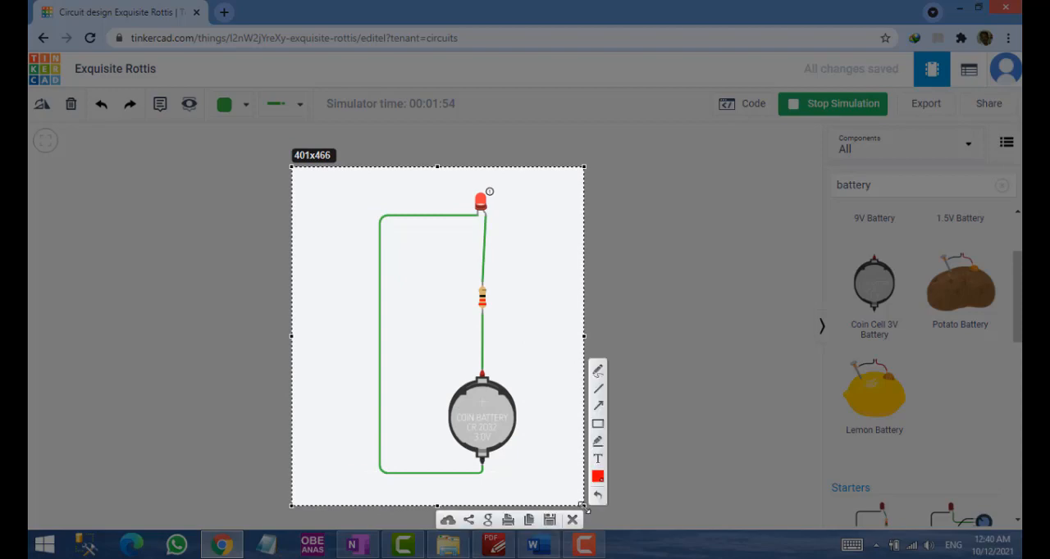
pyautogui.click(529, 520)
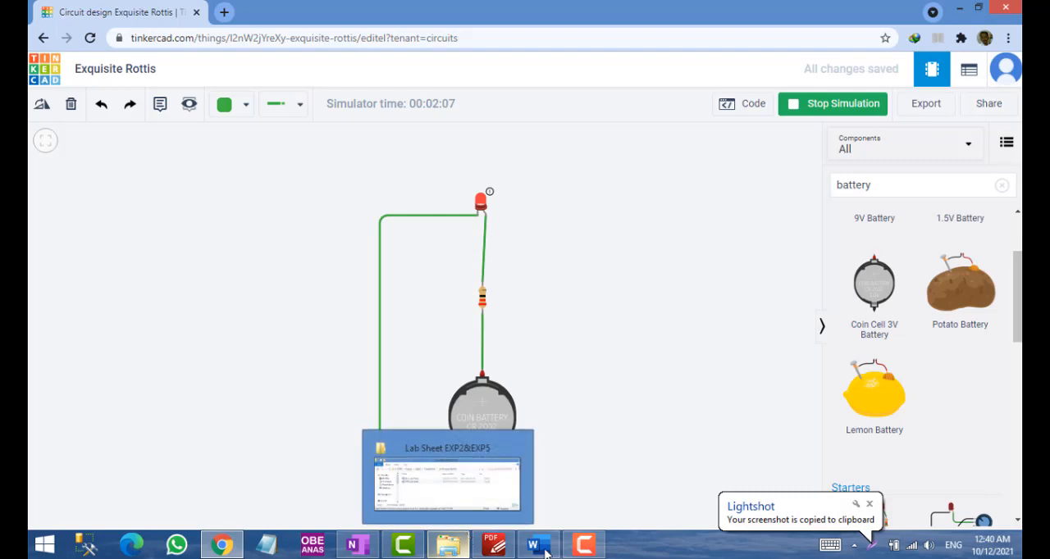
pyautogui.click(537, 544)
pyautogui.click(467, 277)
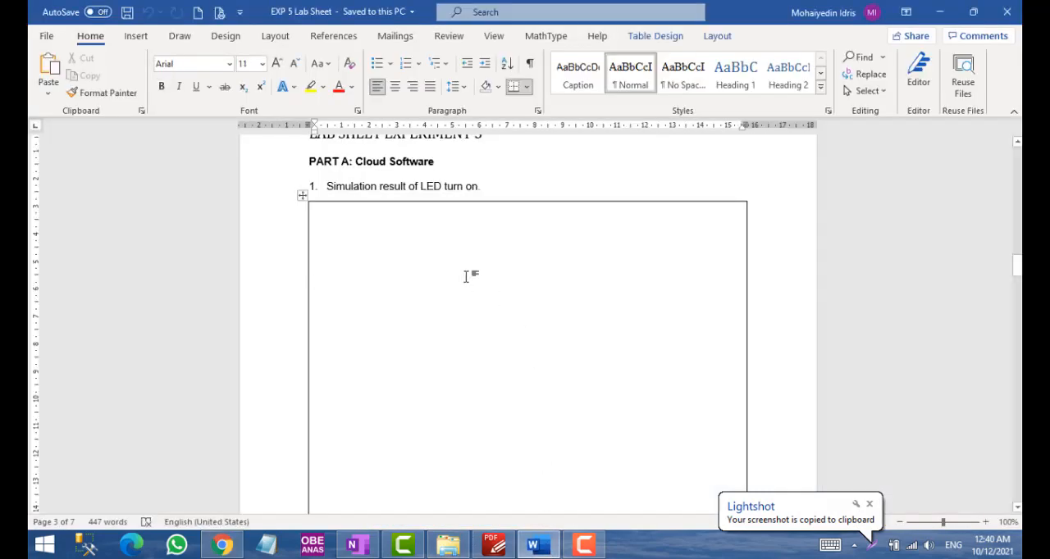
pyautogui.hotkey('ctrl', 'v')
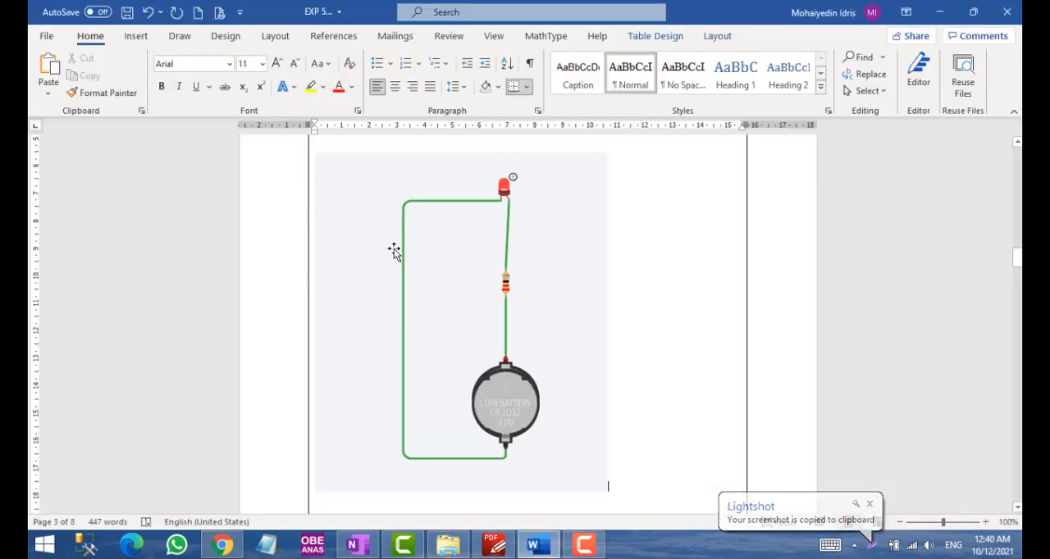
pyautogui.scroll(3, 394, 249)
pyautogui.scroll(-3, 492, 329)
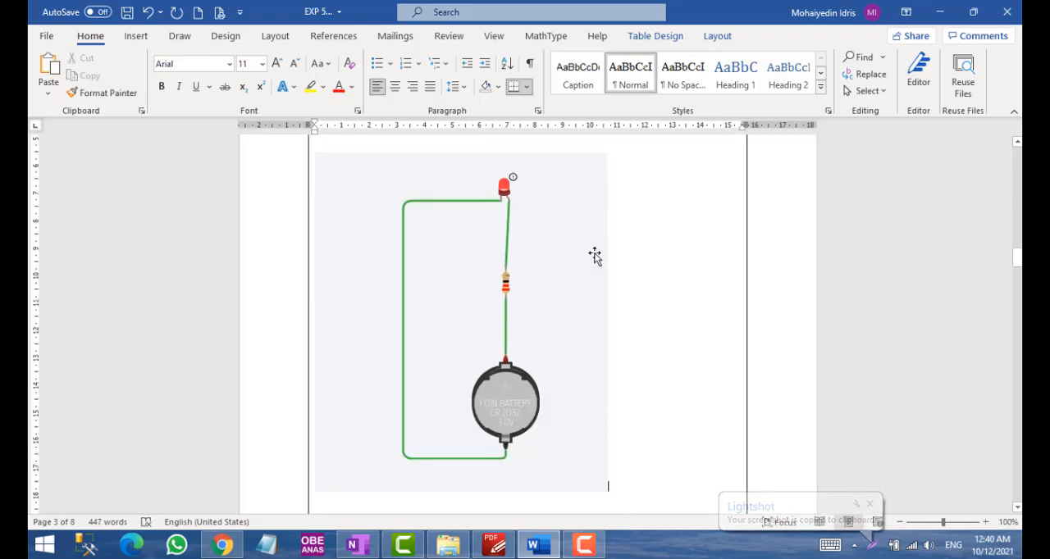
pyautogui.scroll(3, 525, 410)
# Review the question 2 multimeter table in the lab sheet, and Figure 5.17 with step 10 in the PDF manual
pyautogui.scroll(-15, 521, 412)
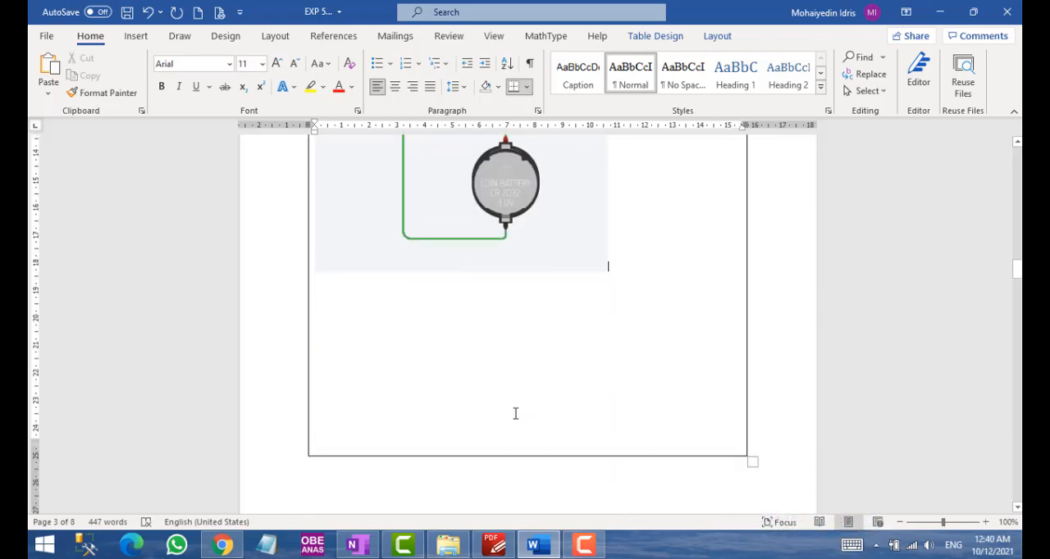
pyautogui.scroll(-1, 506, 416)
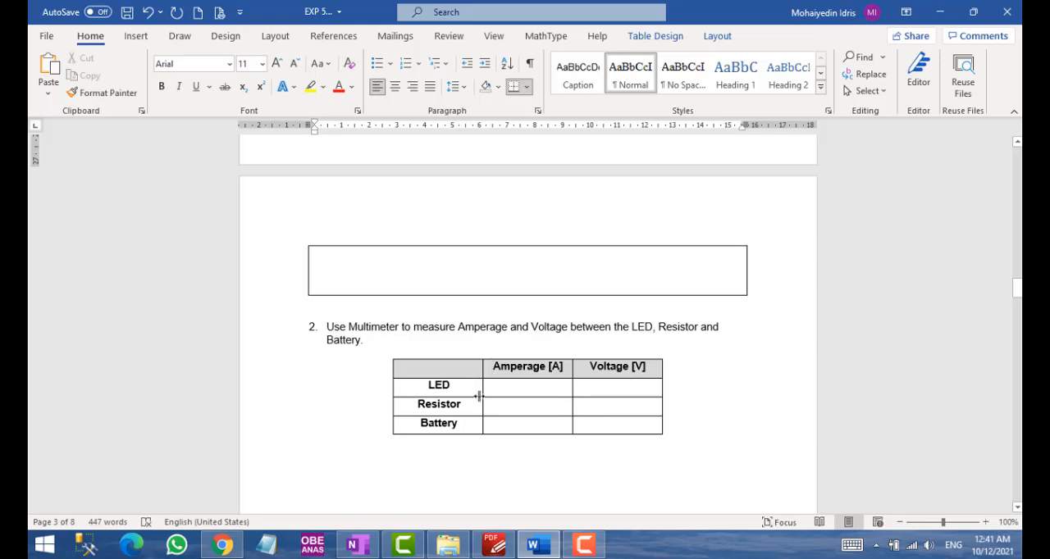
pyautogui.click(493, 545)
pyautogui.scroll(3, 514, 398)
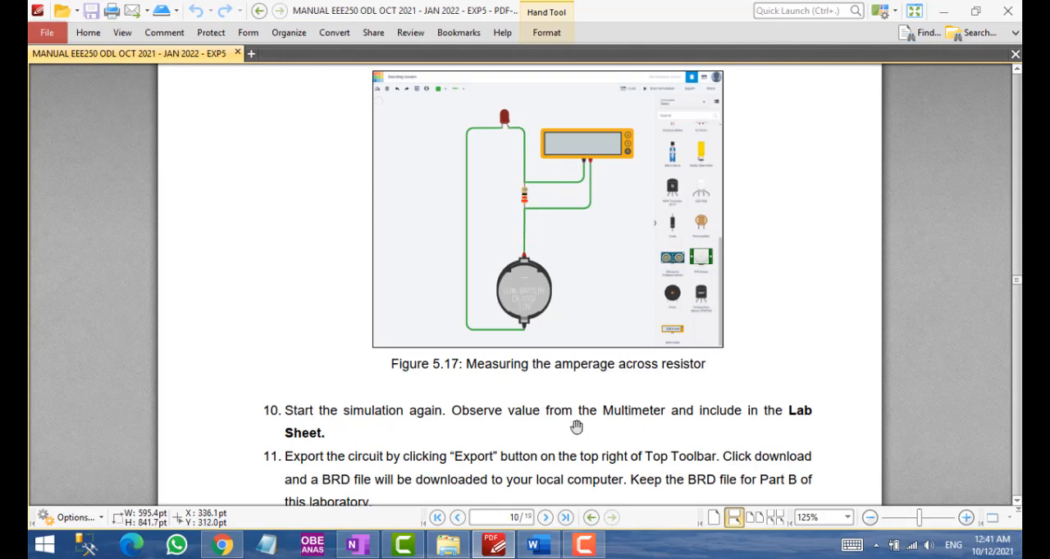
# Switch to OneNote and sketch a red series circuit of battery, multimeter M, resistor and LED below the existing circuit sketch
pyautogui.click(235, 549)
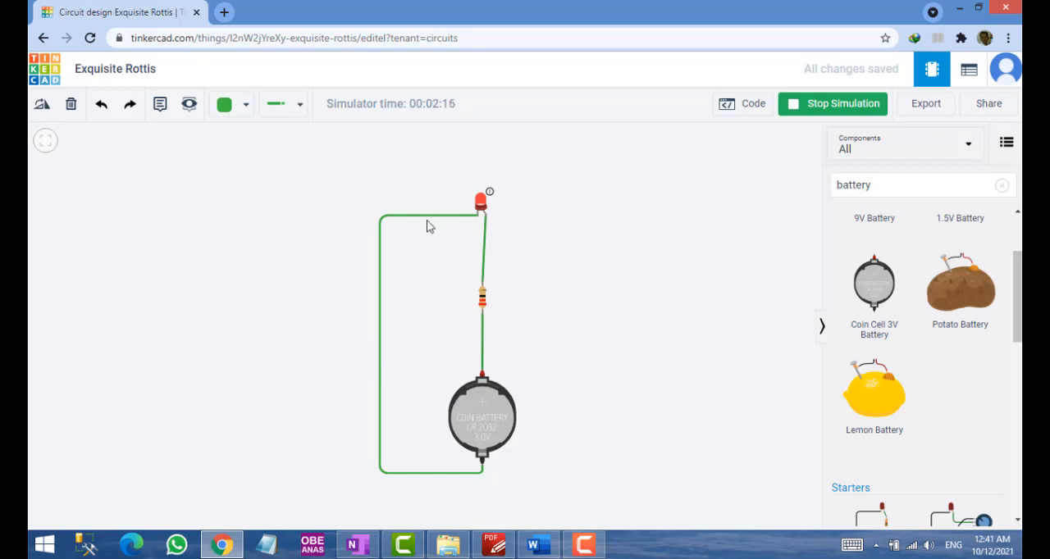
pyautogui.click(357, 545)
pyautogui.scroll(-2, 656, 406)
pyautogui.scroll(2, 656, 406)
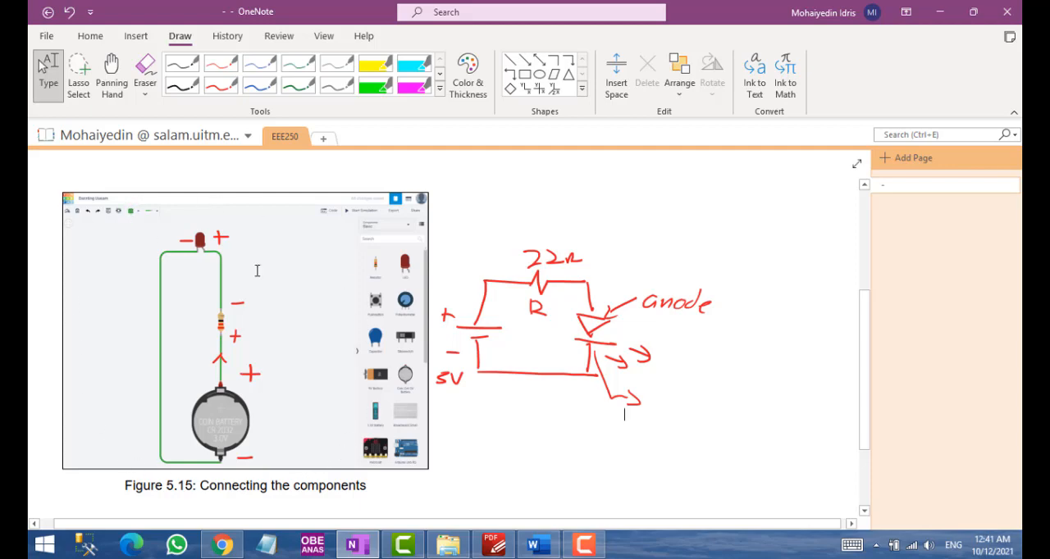
pyautogui.click(221, 86)
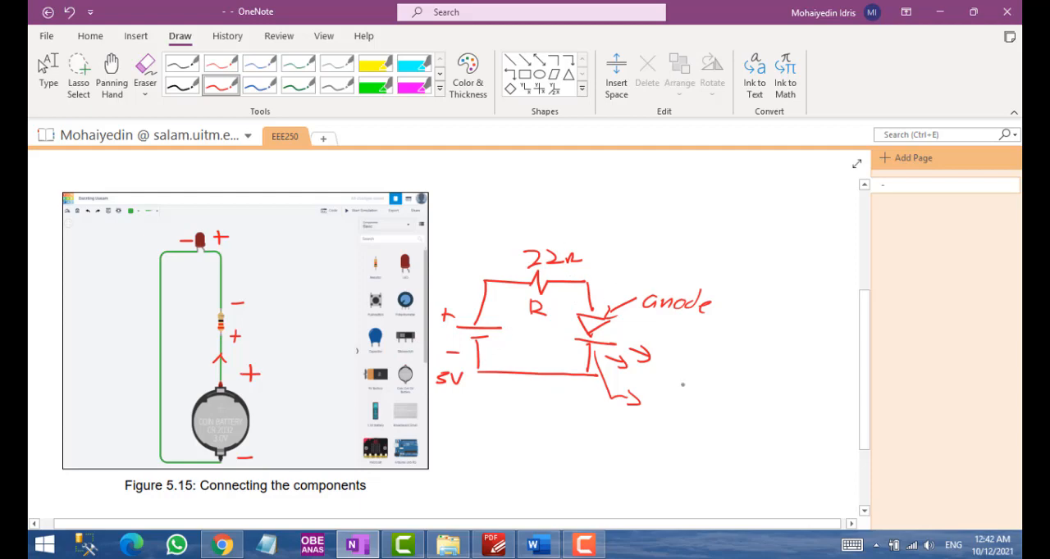
pyautogui.scroll(-3, 682, 384)
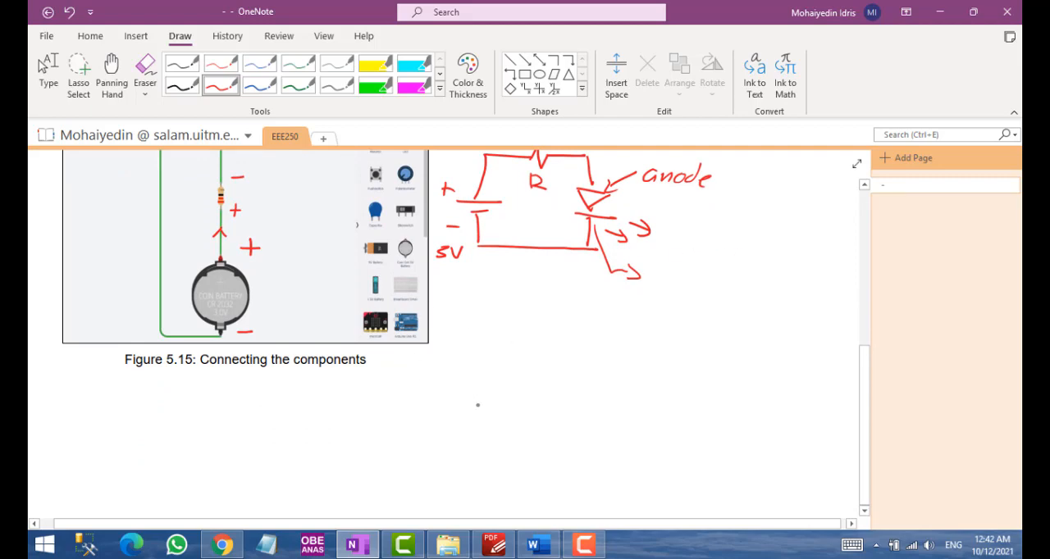
pyautogui.moveTo(453, 403)
pyautogui.mouseDown()
pyautogui.moveTo(495, 403)
pyautogui.moveTo(474, 437)
pyautogui.moveTo(488, 358)
pyautogui.moveTo(544, 353)
pyautogui.moveTo(535, 361)
pyautogui.moveTo(548, 371)
pyautogui.moveTo(637, 366)
pyautogui.moveTo(637, 402)
pyautogui.moveTo(653, 403)
pyautogui.mouseUp()
pyautogui.moveTo(624, 407)
pyautogui.mouseDown()
pyautogui.moveTo(627, 429)
pyautogui.moveTo(655, 414)
pyautogui.mouseUp()
pyautogui.moveTo(655, 414)
pyautogui.mouseDown()
pyautogui.moveTo(629, 429)
pyautogui.moveTo(646, 429)
pyautogui.mouseUp()
pyautogui.moveTo(628, 433); pyautogui.dragTo(626, 464)
pyautogui.moveTo(478, 432)
pyautogui.mouseDown()
pyautogui.moveTo(474, 464)
pyautogui.moveTo(628, 464)
pyautogui.mouseUp()
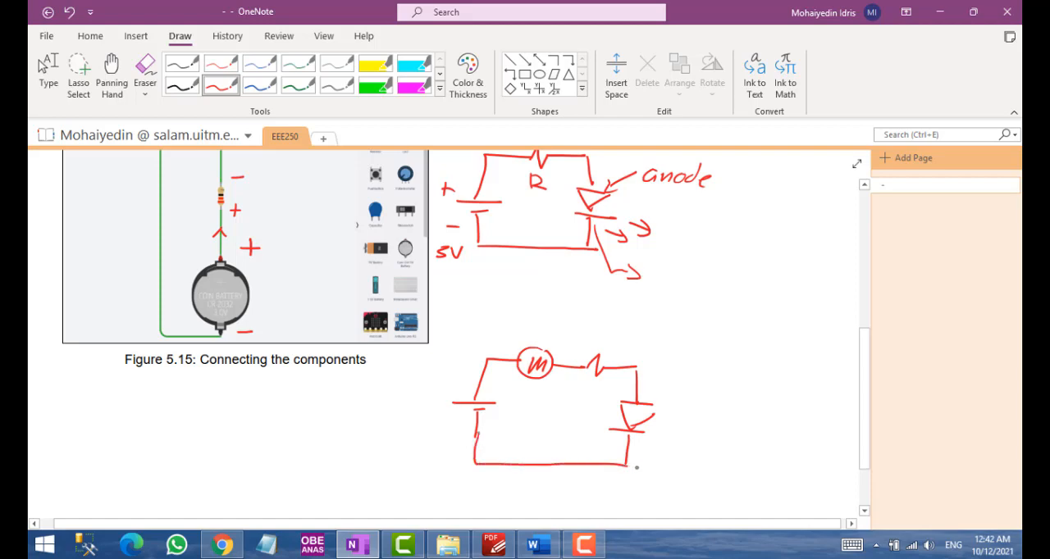
# Add two light arrows beside the LED and label the resistor R in the new circuit sketch
pyautogui.moveTo(654, 433); pyautogui.dragTo(675, 441)
pyautogui.moveTo(666, 432)
pyautogui.mouseDown()
pyautogui.moveTo(674, 445)
pyautogui.moveTo(691, 430)
pyautogui.mouseUp()
pyautogui.moveTo(597, 348)
pyautogui.mouseDown()
pyautogui.moveTo(604, 336)
pyautogui.moveTo(615, 349)
pyautogui.mouseUp()
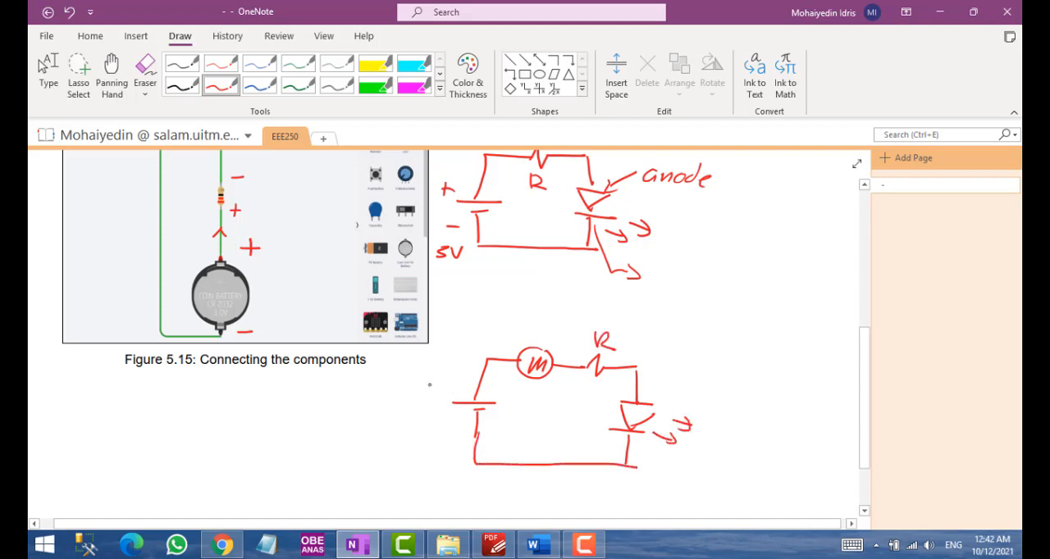
# Mark the plus and minus polarity on every component in the new sketch and label the multimeter "Current" with an arrow
pyautogui.moveTo(448, 384); pyautogui.dragTo(467, 425)
pyautogui.moveTo(566, 383); pyautogui.dragTo(585, 383)
pyautogui.moveTo(658, 382)
pyautogui.mouseDown()
pyautogui.moveTo(658, 398)
pyautogui.moveTo(669, 390)
pyautogui.mouseUp()
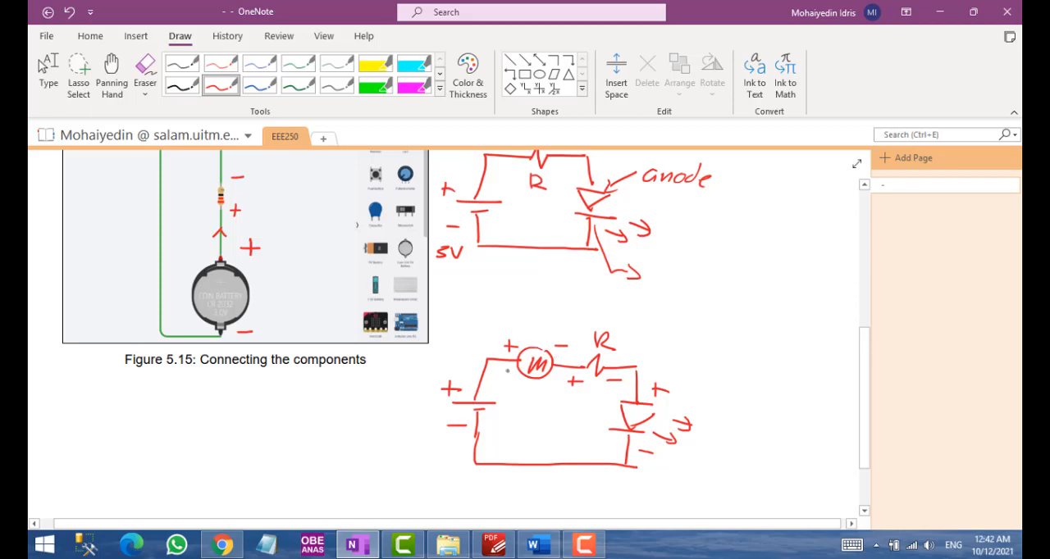
pyautogui.moveTo(559, 319); pyautogui.dragTo(535, 349)
pyautogui.moveTo(579, 306)
pyautogui.mouseDown()
pyautogui.moveTo(581, 321)
pyautogui.moveTo(617, 312)
pyautogui.moveTo(649, 322)
pyautogui.mouseUp()
pyautogui.moveTo(643, 314); pyautogui.dragTo(655, 312)
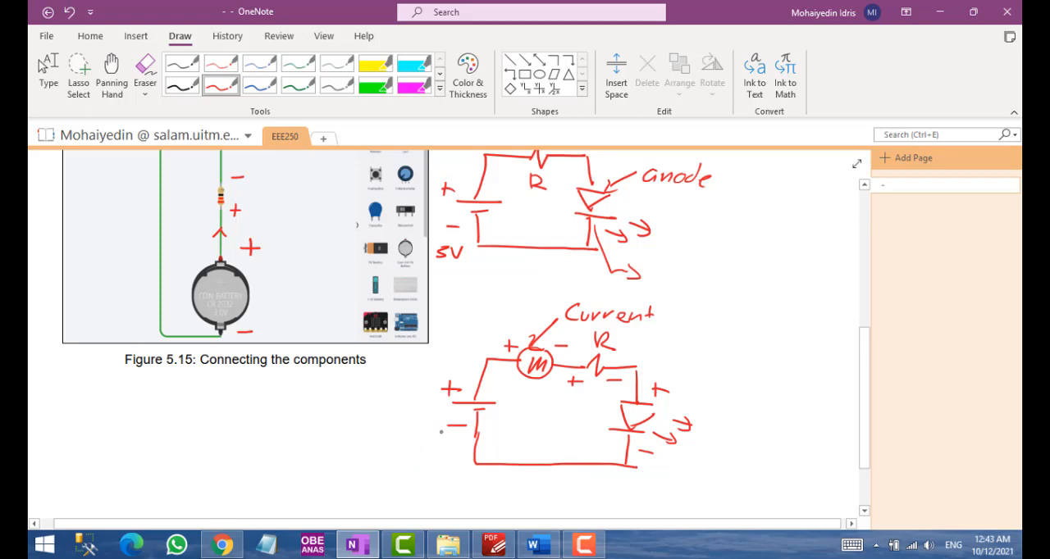
# Check the amperage and voltage table in the Word lab sheet and return to the Tinkercad circuit
pyautogui.click(538, 545)
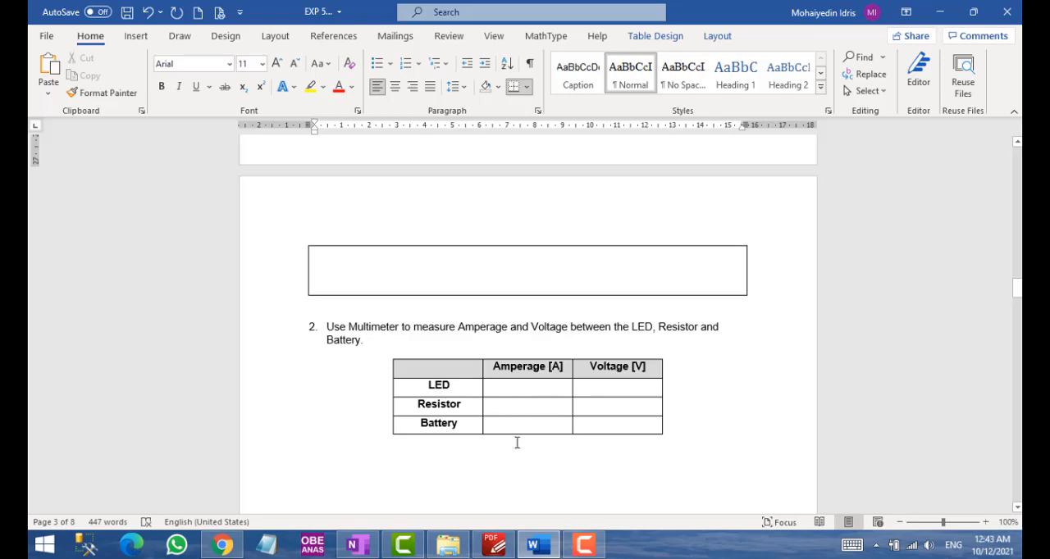
pyautogui.click(223, 545)
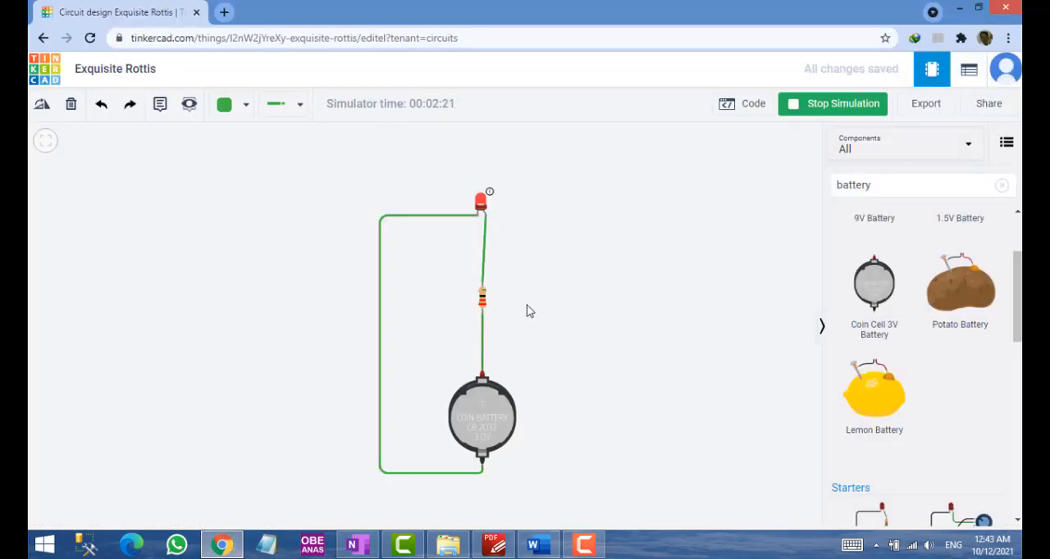
# Delete the wire between the resistor and the coin cell, and place a multimeter to the right of the circuit
pyautogui.click(483, 343)
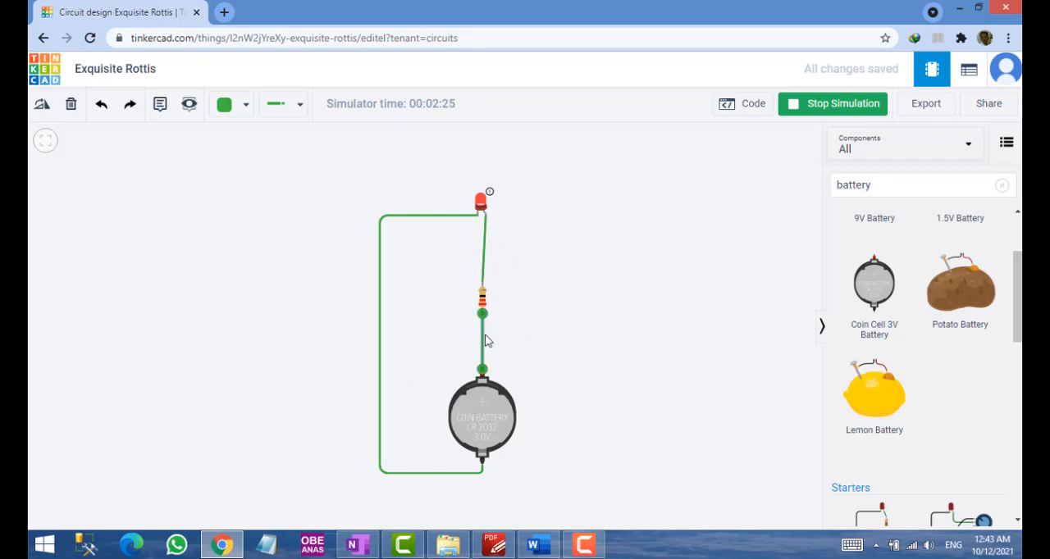
pyautogui.press('Delete')
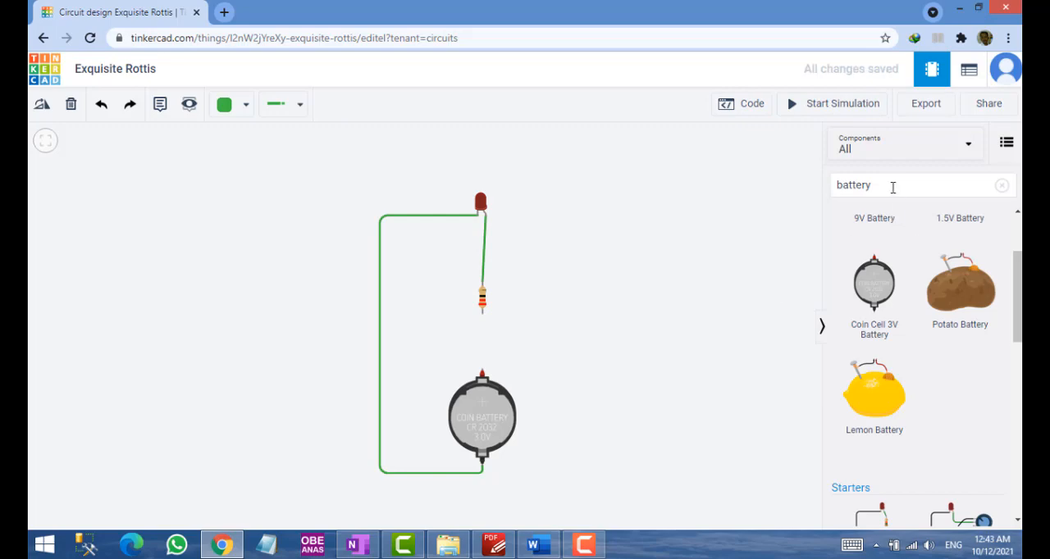
pyautogui.click(892, 187)
pyautogui.write('mult')
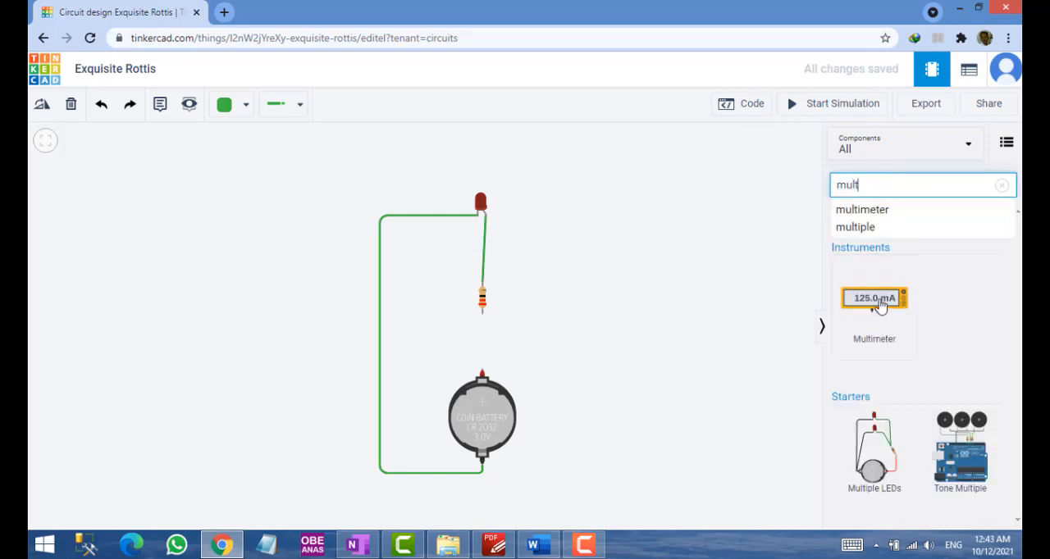
pyautogui.moveTo(876, 303); pyautogui.dragTo(622, 300)
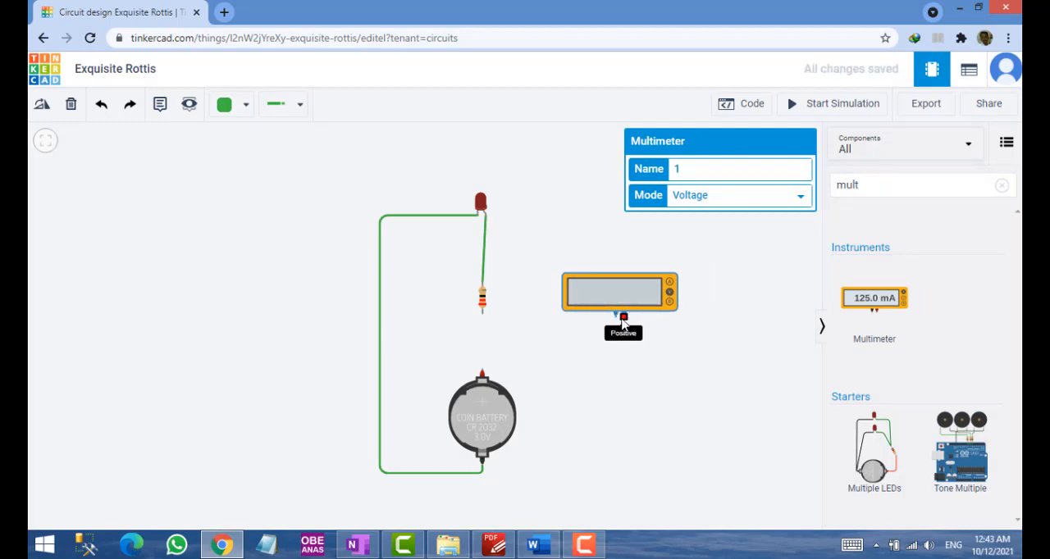
# Wire the multimeter's positive terminal to the coin cell's positive terminal and its negative terminal to the resistor's free end
pyautogui.click(624, 322)
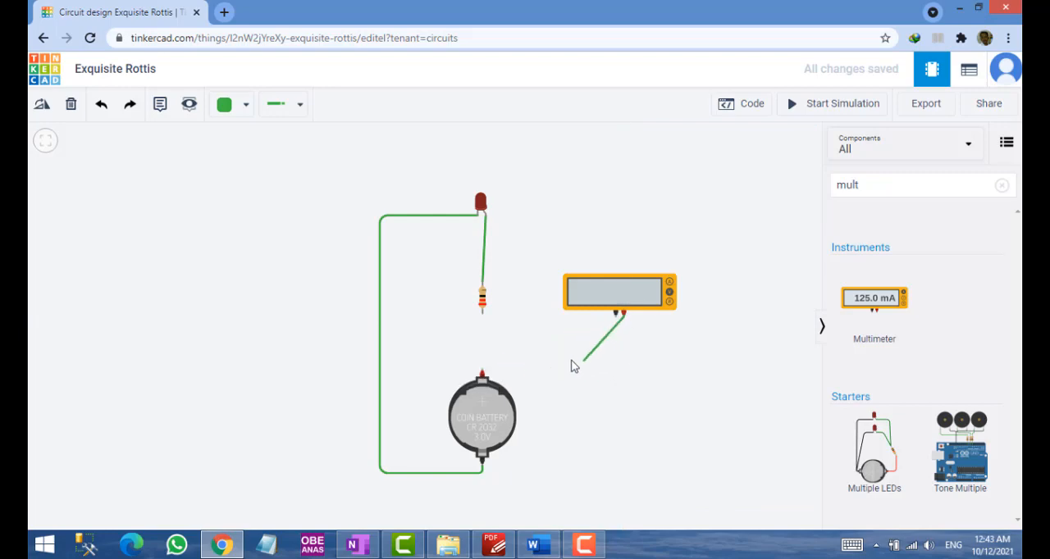
pyautogui.click(622, 363)
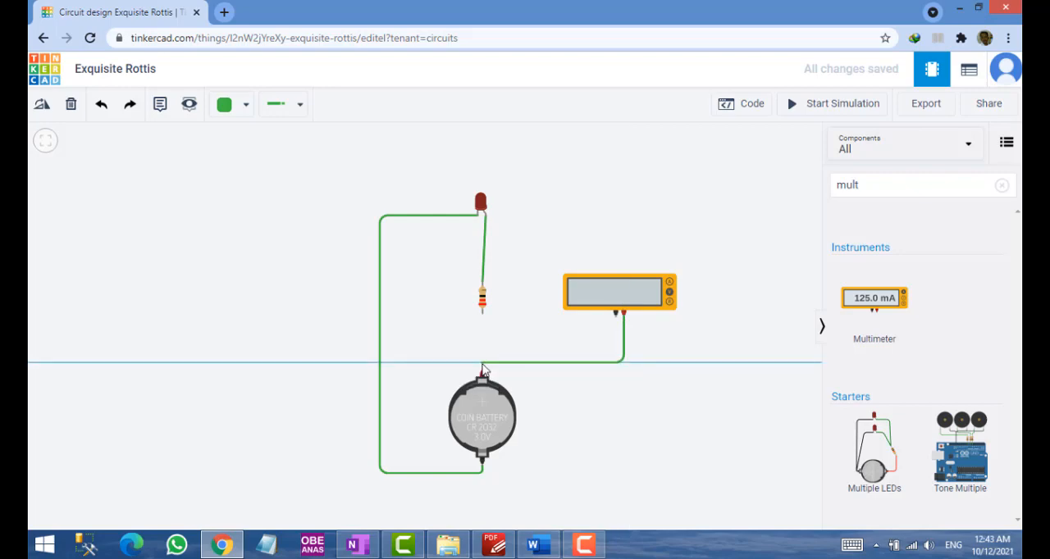
pyautogui.click(482, 372)
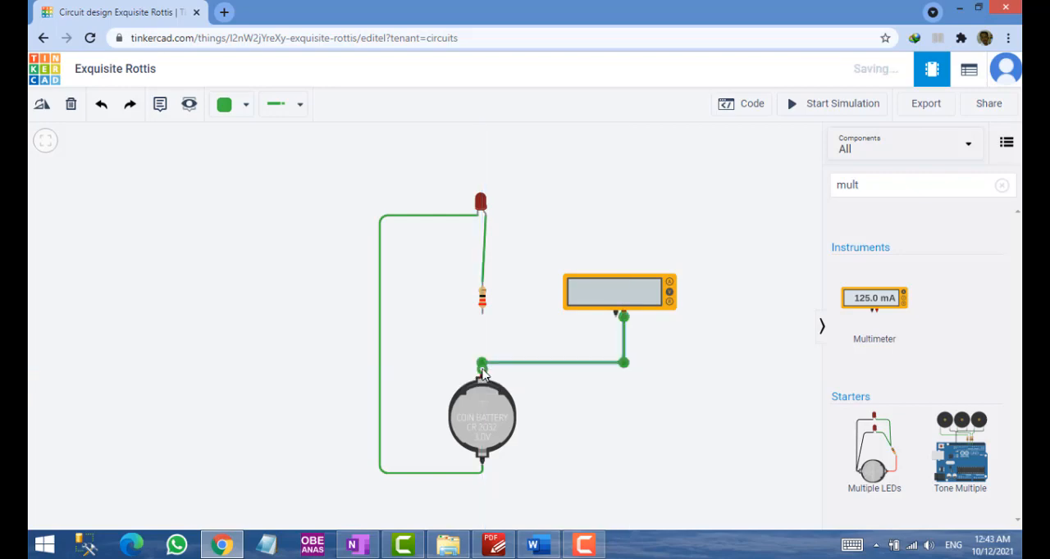
pyautogui.click(615, 314)
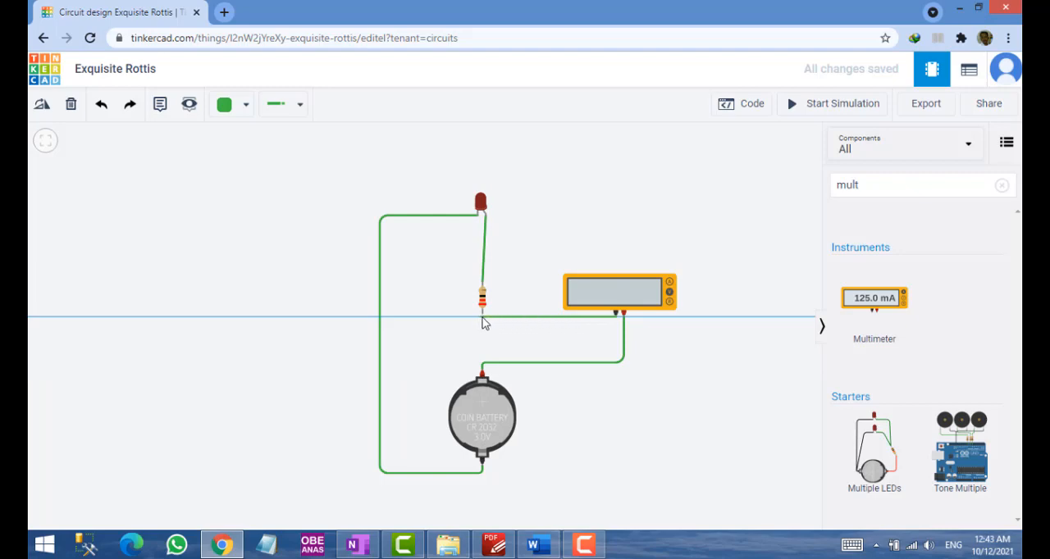
pyautogui.click(482, 315)
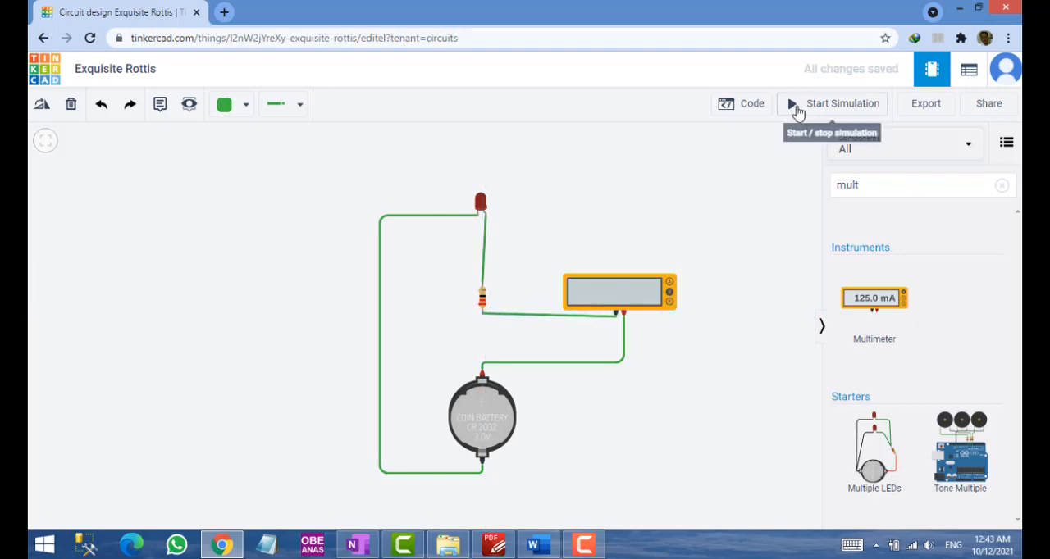
# Set the multimeter mode to Amperage and run the simulation to measure the series current, stopping it after the reading
pyautogui.click(797, 109)
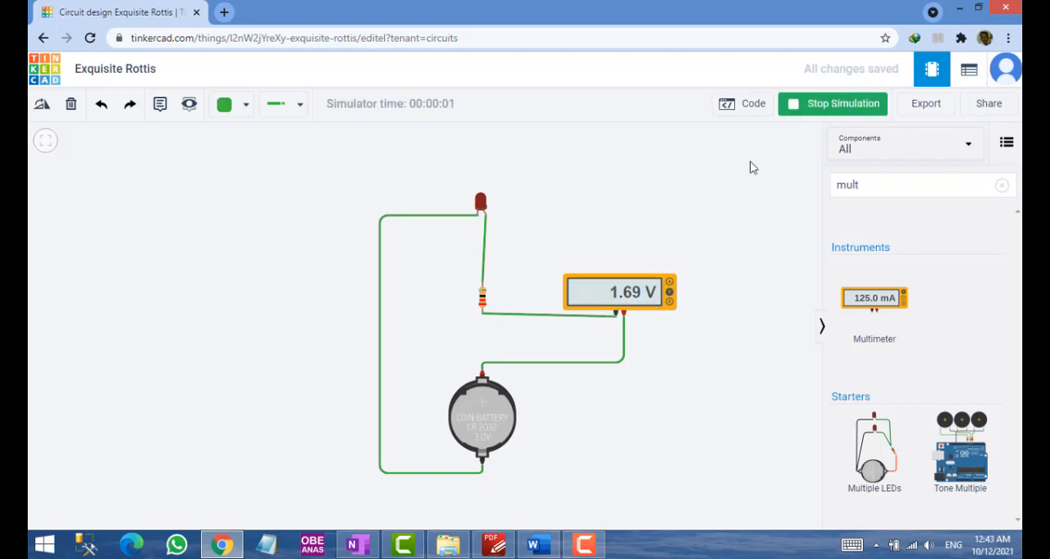
pyautogui.click(809, 110)
pyautogui.click(669, 288)
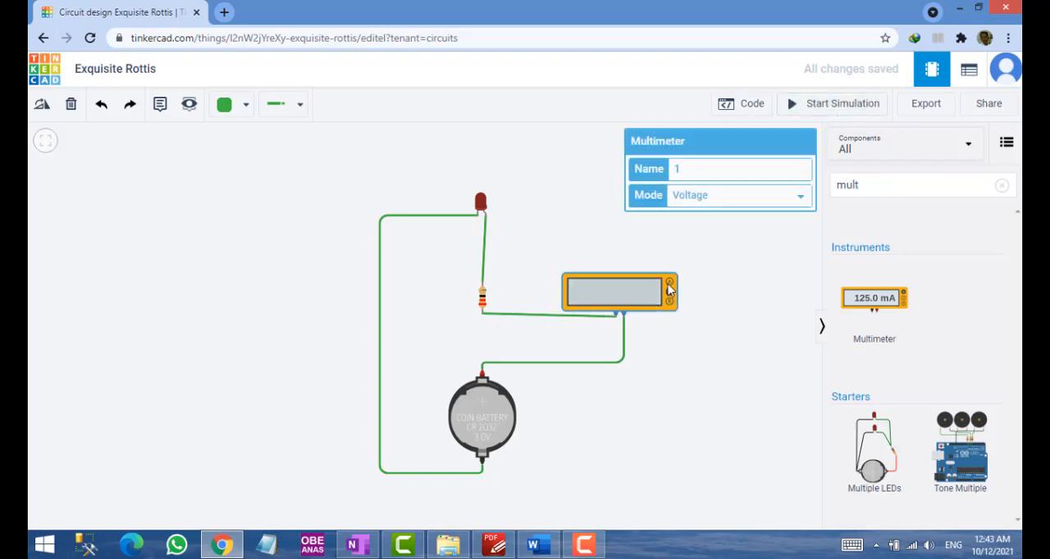
pyautogui.click(707, 197)
pyautogui.click(711, 215)
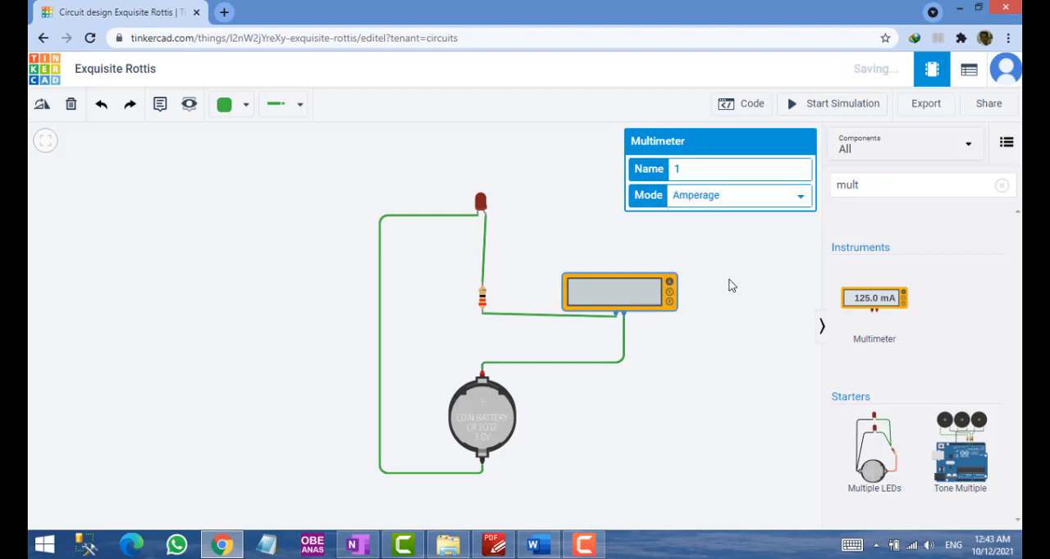
pyautogui.click(731, 285)
pyautogui.click(816, 105)
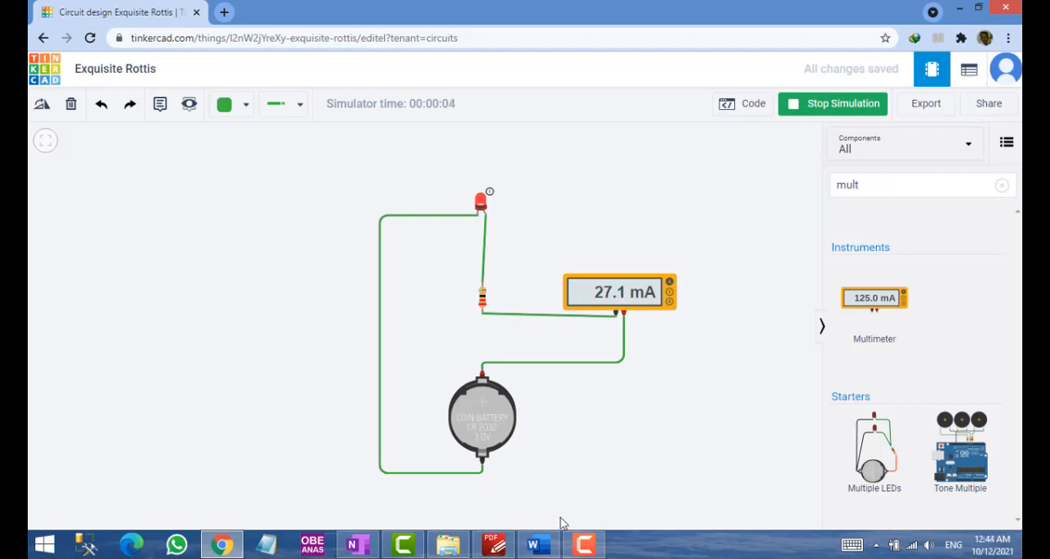
pyautogui.click(823, 105)
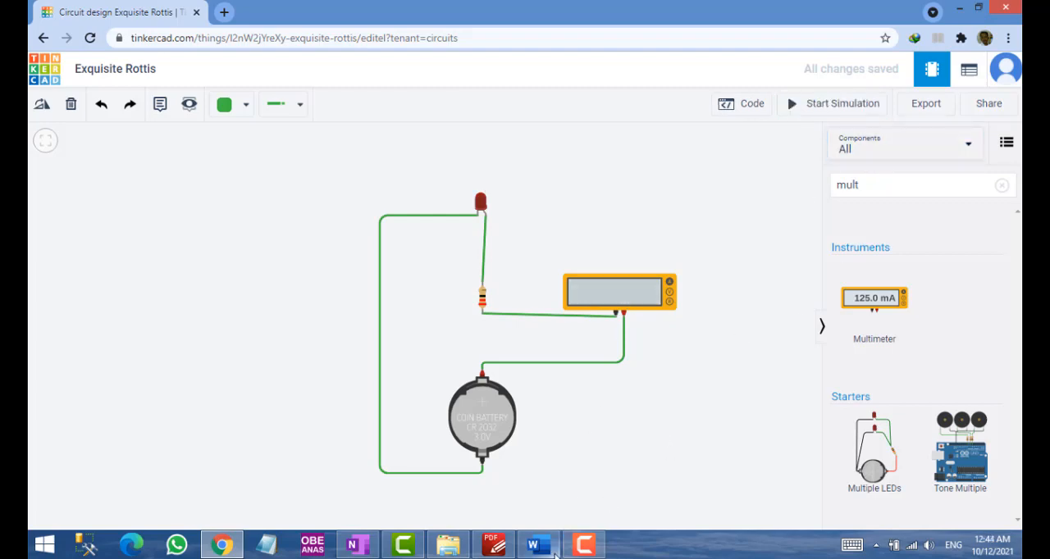
# Switch to the Word lab sheet and enter 27.1mA as the LED's amperage in the measurement table
pyautogui.click(548, 551)
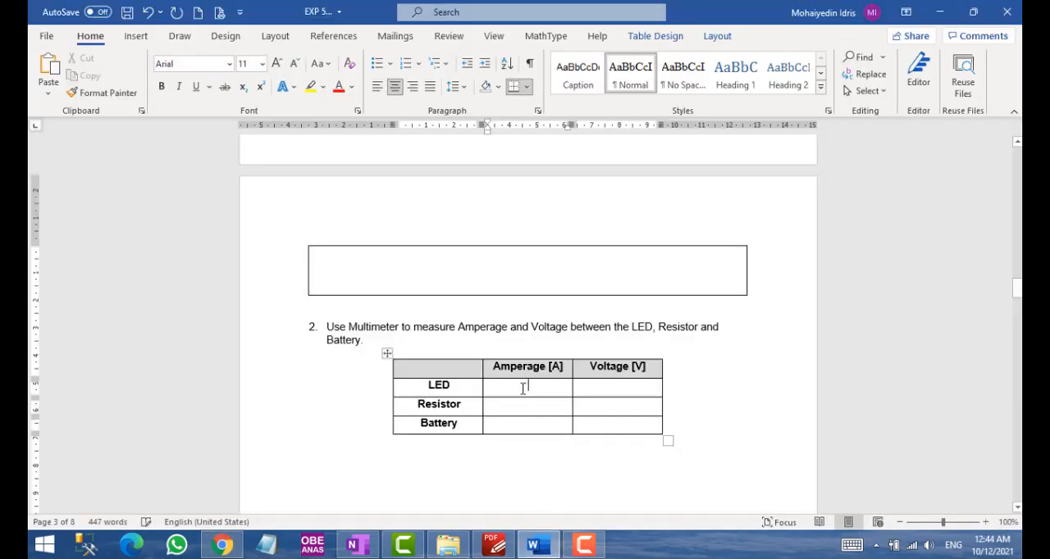
pyautogui.click(524, 392)
pyautogui.write('27')
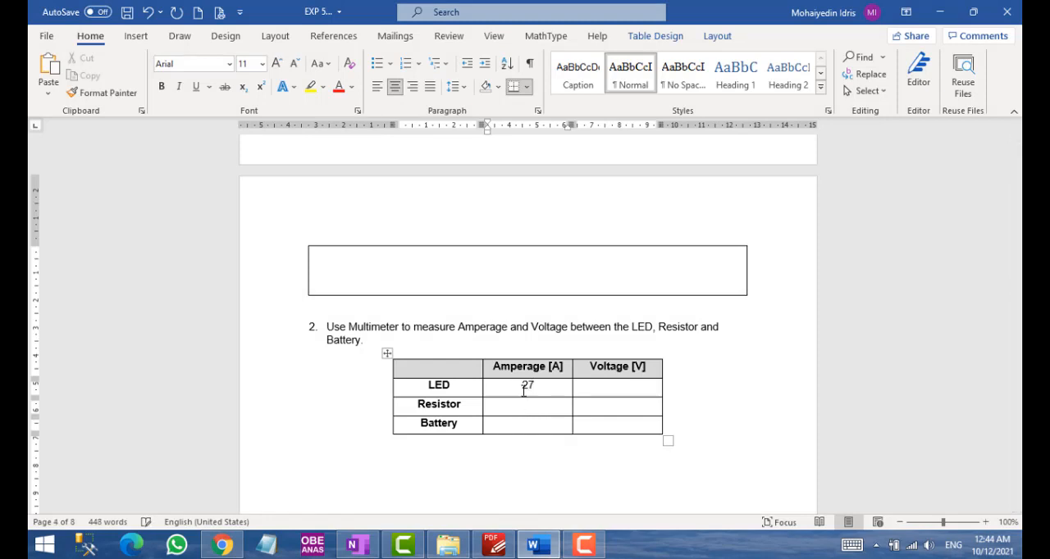
pyautogui.write('.1ma')
pyautogui.press('BackSpace')
pyautogui.write('A')
# Rerun the Tinkercad simulation to recheck the multimeter's current reading, and return to the Word table
pyautogui.hotkey('alt', 'Tab')
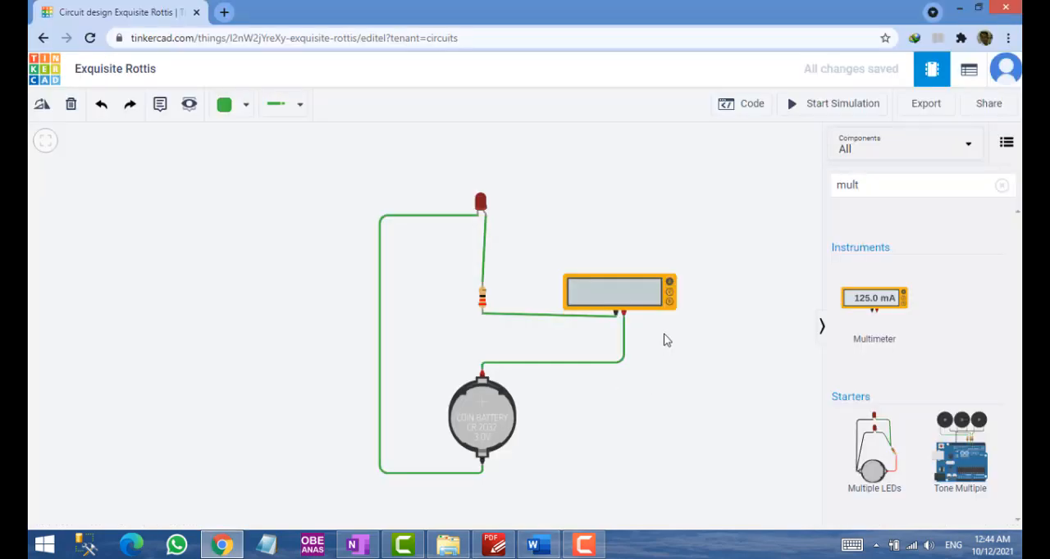
pyautogui.click(796, 108)
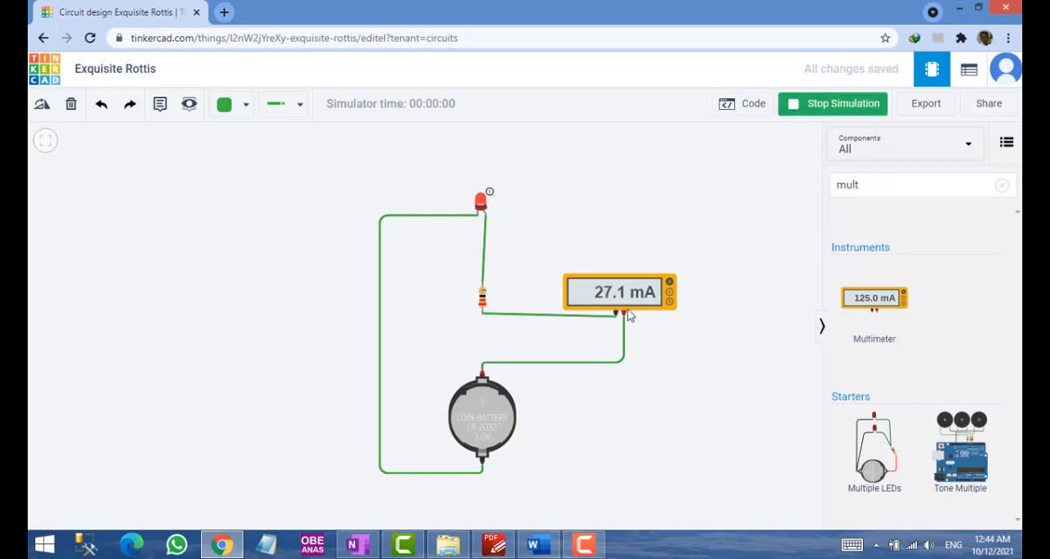
pyautogui.hotkey('alt', 'Tab')
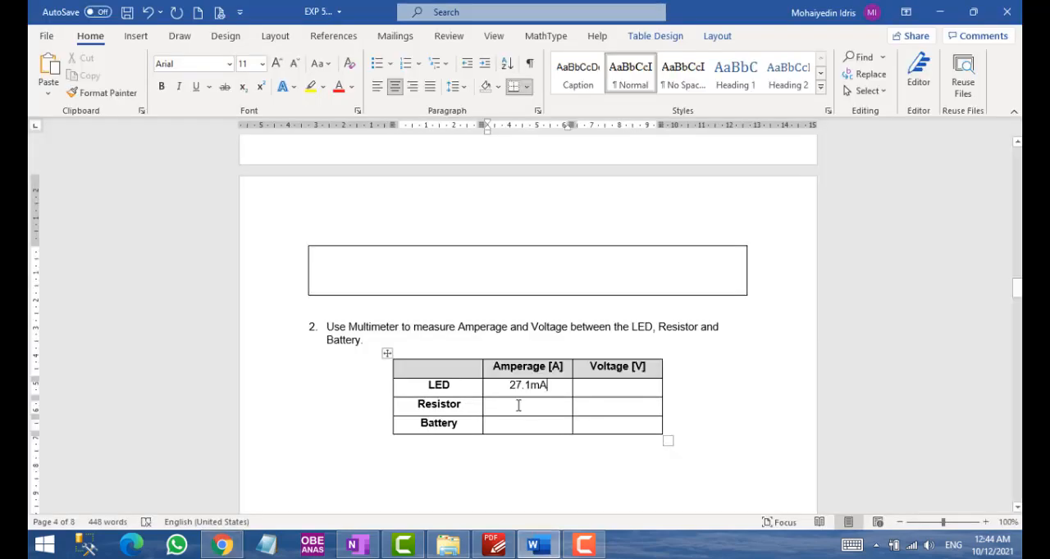
# Copy the LED's amperage value into the Resistor and Battery rows of the table
pyautogui.moveTo(509, 385); pyautogui.dragTo(530, 426)
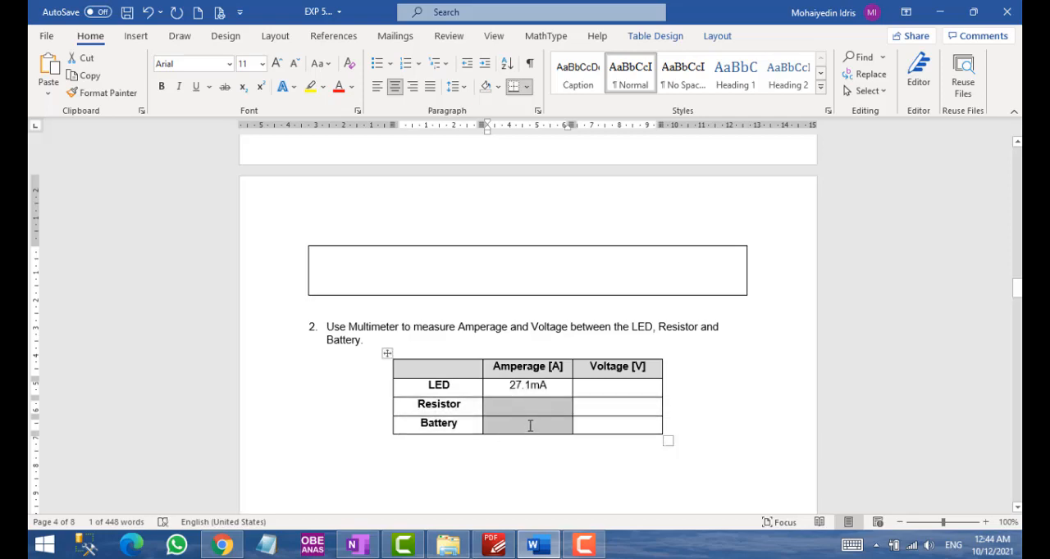
pyautogui.write('27.1mA 27.1mA')
pyautogui.click(562, 446)
# Return to Tinkercad, stop the simulation and restore the direct resistor-to-battery wire, with an unconnected multimeter in Voltage mode beside the circuit
pyautogui.hotkey('alt', 'Tab')
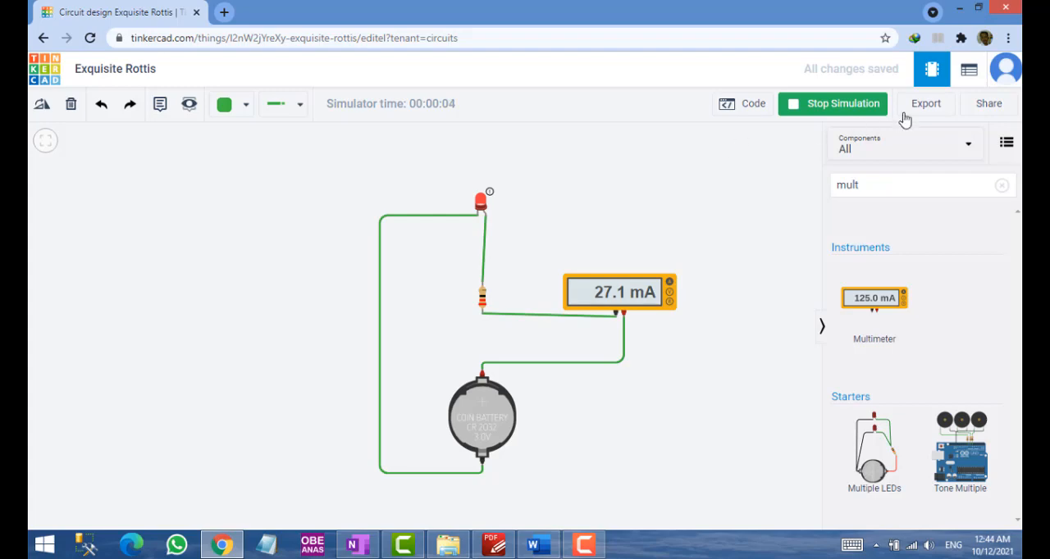
pyautogui.click(839, 106)
pyautogui.click(636, 284)
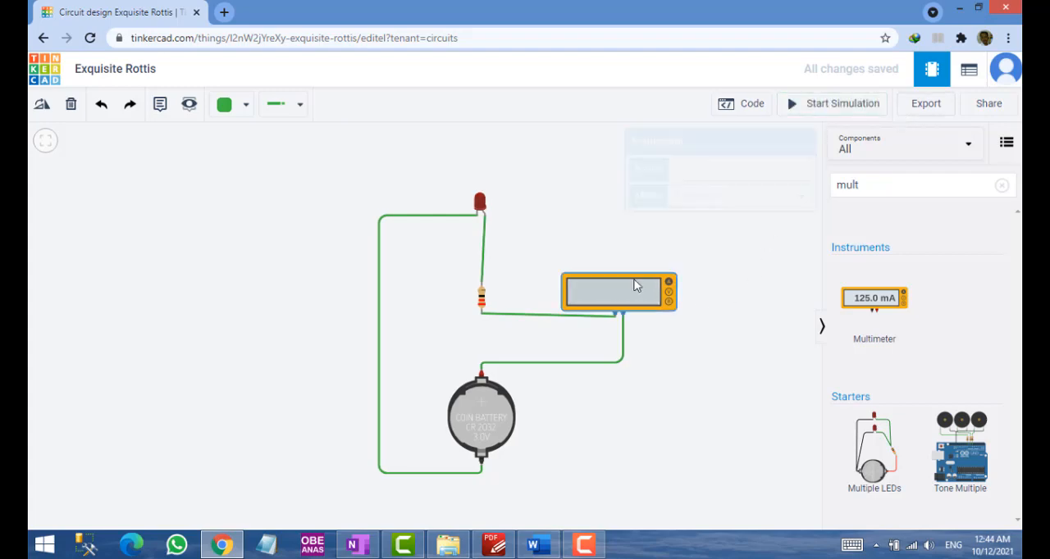
pyautogui.hotkey('ctrl', 'z')
pyautogui.hotkey('ctrl', 'z')
pyautogui.hotkey('ctrl', 'z')
pyautogui.hotkey('ctrl', 'z')
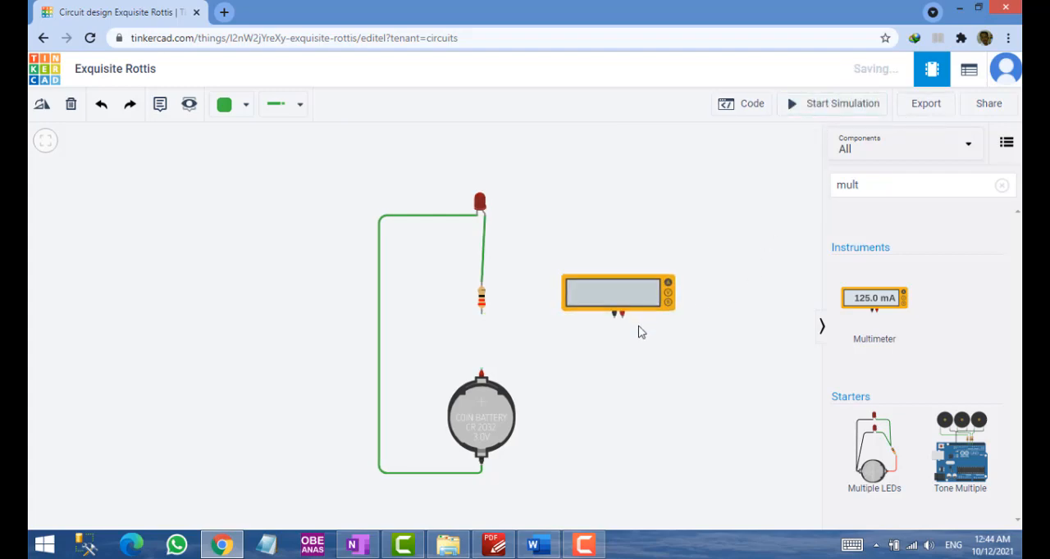
pyautogui.hotkey('ctrl', 'y')
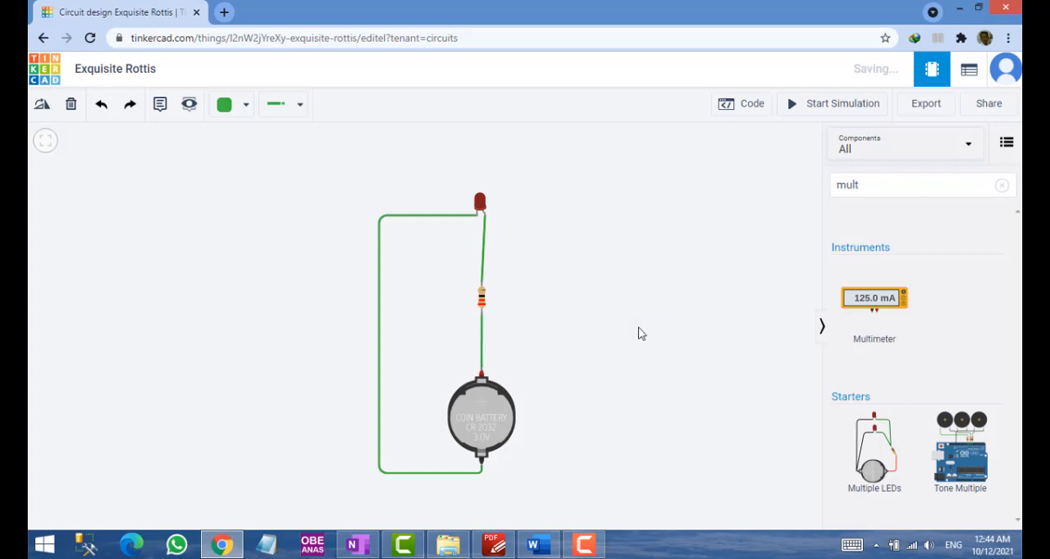
pyautogui.hotkey('ctrl', 'y')
pyautogui.hotkey('ctrl', 'y')
pyautogui.click(622, 296)
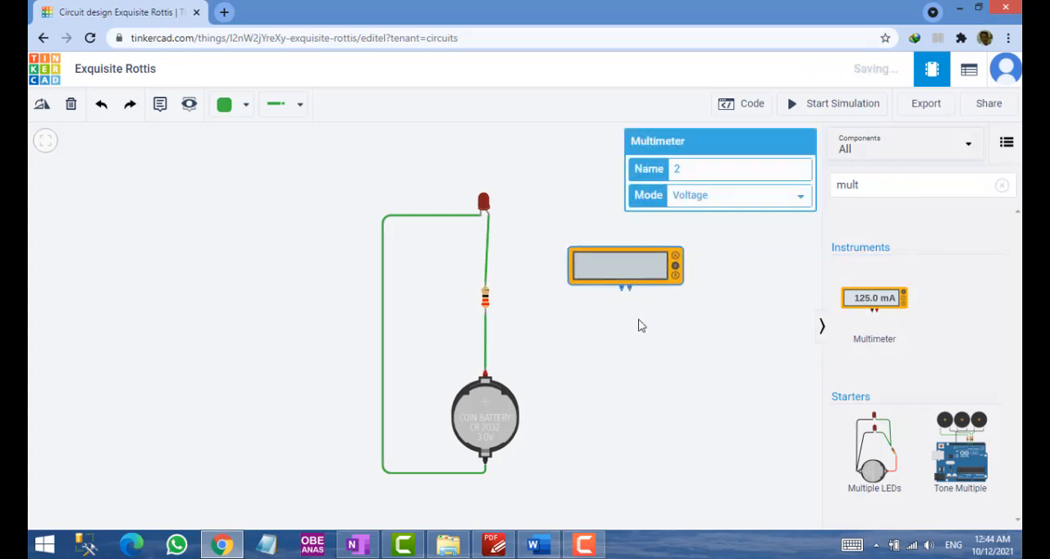
pyautogui.click(629, 321)
# Switch to OneNote and sketch a red series circuit of battery, resistor and LED with two light arrows in the blank area below
pyautogui.hotkey('alt', 'Tab')
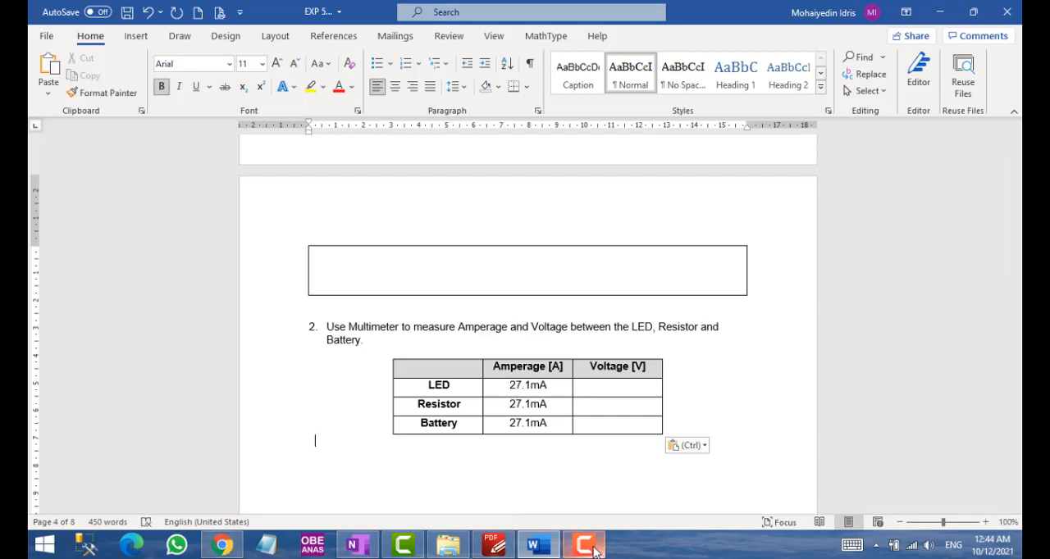
pyautogui.click(445, 454)
pyautogui.scroll(-3, 579, 379)
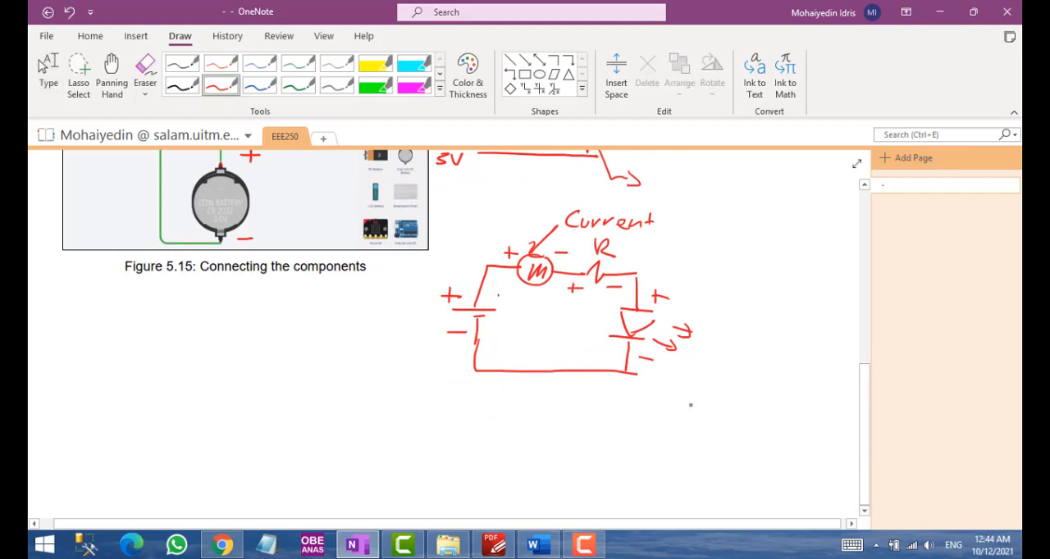
pyautogui.scroll(-5, 814, 500)
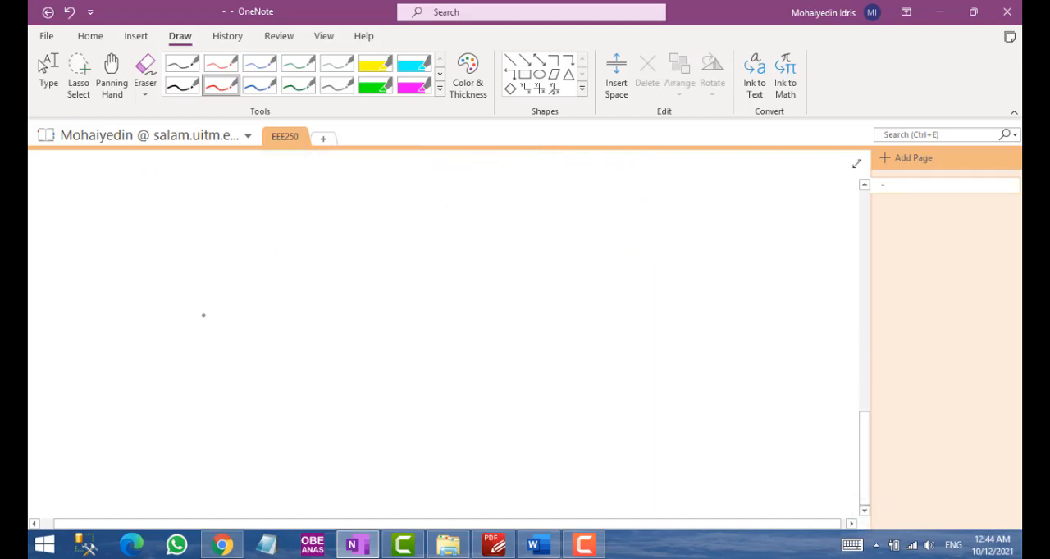
pyautogui.moveTo(199, 315)
pyautogui.mouseDown()
pyautogui.moveTo(235, 313)
pyautogui.moveTo(223, 323)
pyautogui.mouseUp()
pyautogui.moveTo(217, 323)
pyautogui.mouseDown()
pyautogui.moveTo(218, 336)
pyautogui.moveTo(216, 275)
pyautogui.moveTo(323, 275)
pyautogui.moveTo(323, 307)
pyautogui.moveTo(340, 313)
pyautogui.moveTo(323, 334)
pyautogui.mouseUp()
pyautogui.moveTo(304, 336)
pyautogui.mouseDown()
pyautogui.moveTo(342, 335)
pyautogui.moveTo(324, 365)
pyautogui.mouseUp()
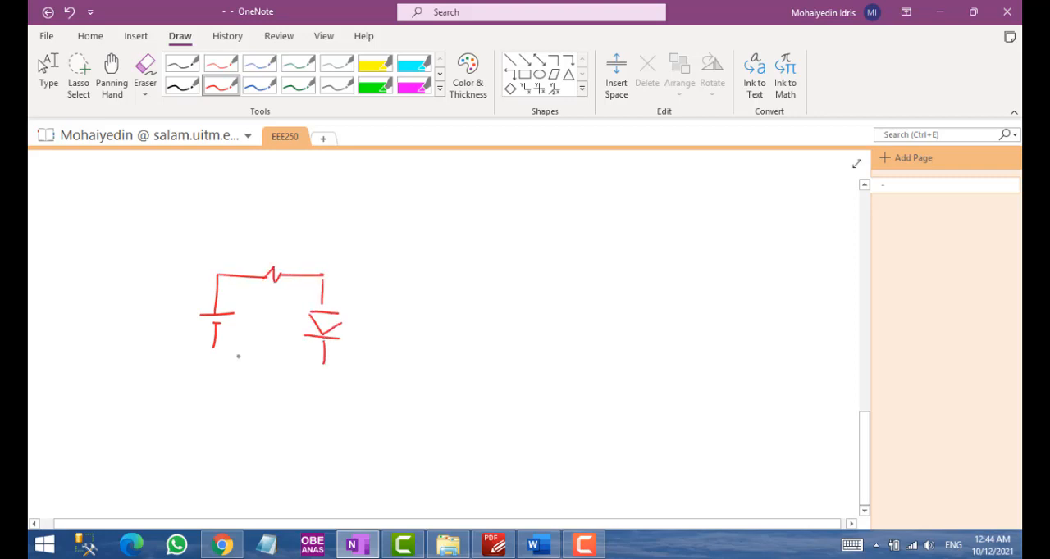
pyautogui.moveTo(215, 325)
pyautogui.mouseDown()
pyautogui.moveTo(211, 370)
pyautogui.moveTo(337, 372)
pyautogui.mouseUp()
pyautogui.moveTo(345, 348); pyautogui.dragTo(366, 351)
pyautogui.moveTo(355, 337); pyautogui.dragTo(380, 340)
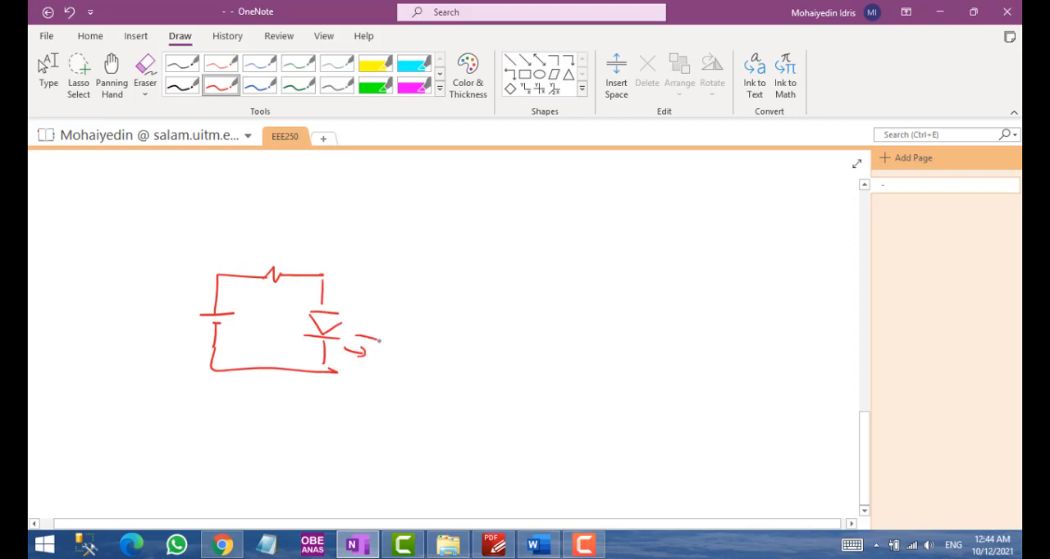
# Draw a multimeter M above the resistor with arrows to both resistor ends, and write an underlined "Measure voltage" caption below the circuit
pyautogui.moveTo(268, 221); pyautogui.dragTo(291, 236)
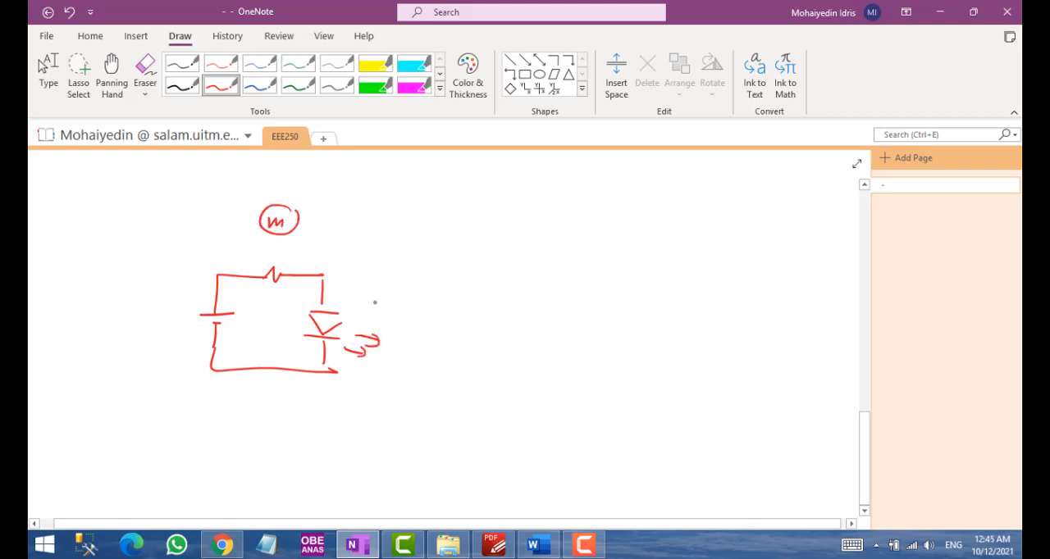
pyautogui.moveTo(206, 406); pyautogui.dragTo(264, 415)
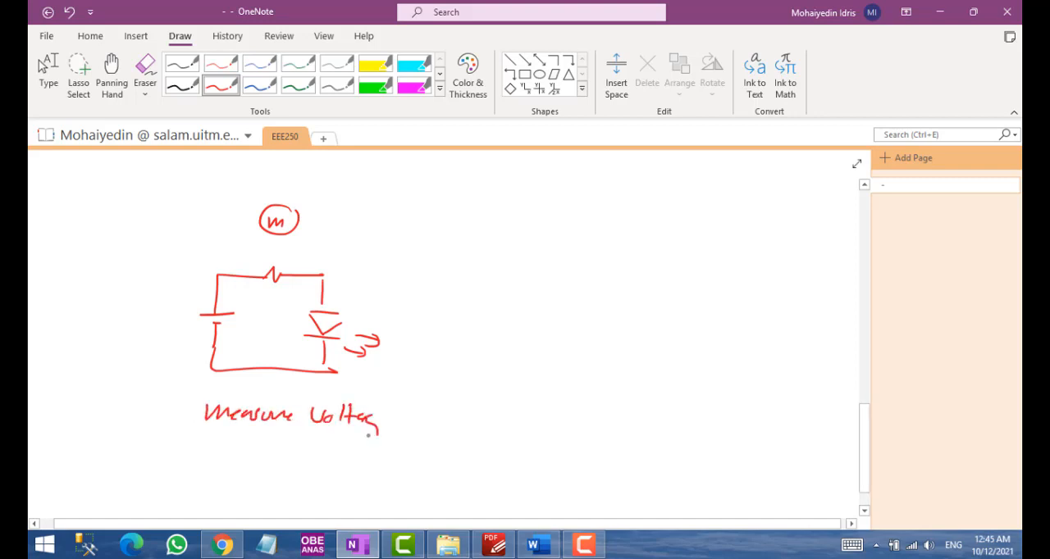
pyautogui.moveTo(252, 430); pyautogui.dragTo(310, 437)
pyautogui.moveTo(257, 224)
pyautogui.mouseDown()
pyautogui.moveTo(240, 258)
pyautogui.moveTo(310, 259)
pyautogui.mouseUp()
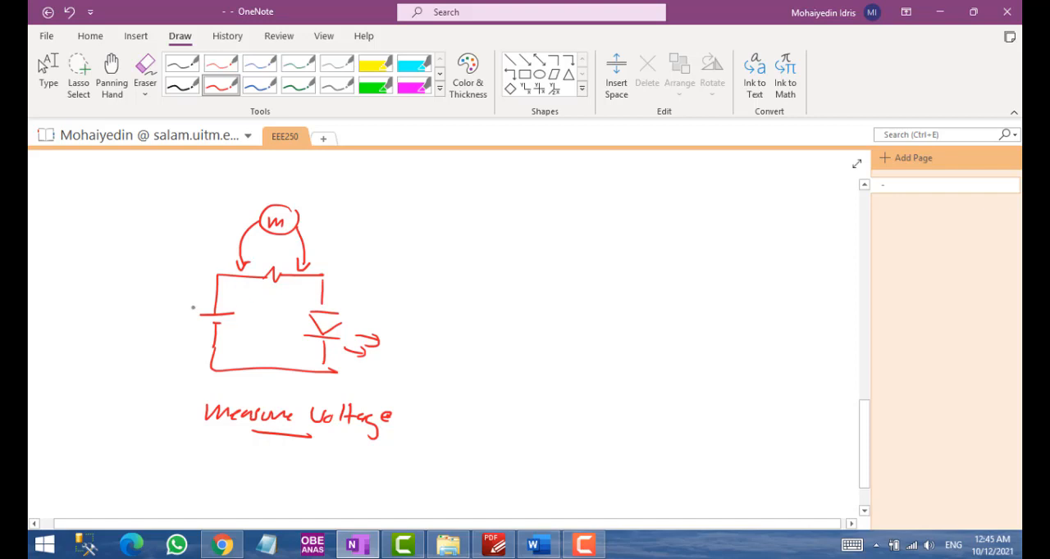
# Mark plus and minus polarity in green on each component and the meter leads, and draw a second multimeter M beside the LED
pyautogui.click(298, 84)
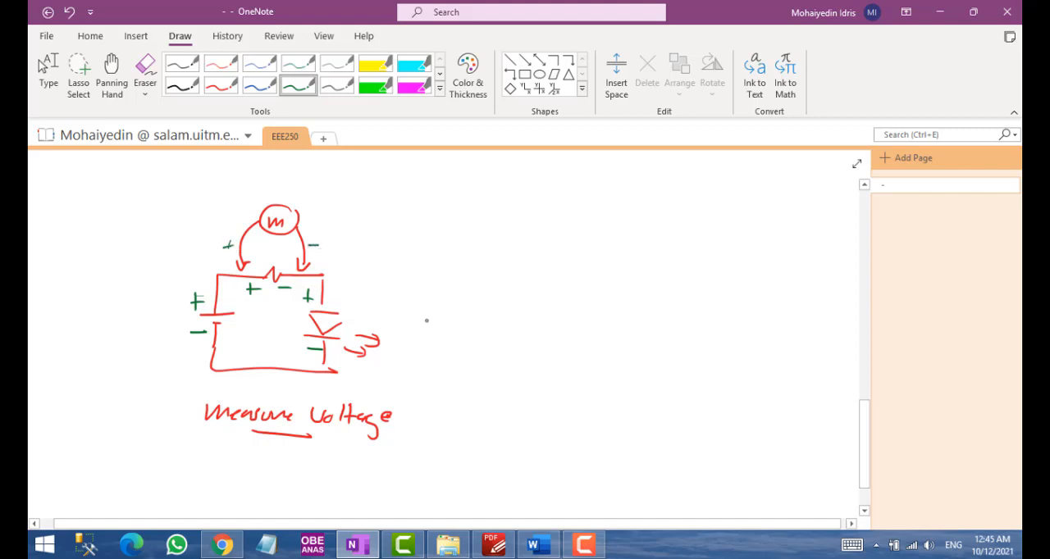
pyautogui.moveTo(431, 303); pyautogui.dragTo(433, 336)
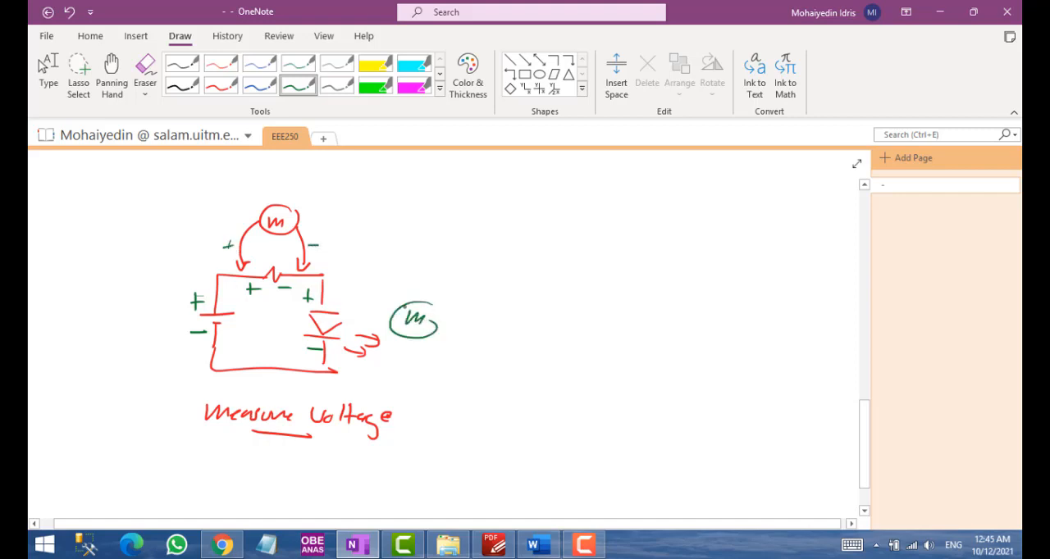
# Draw green multimeter leads with polarity signs to both LED ends, and sketch a third multimeter M with leads to the battery
pyautogui.moveTo(405, 305); pyautogui.dragTo(346, 300)
pyautogui.moveTo(412, 335); pyautogui.dragTo(379, 371)
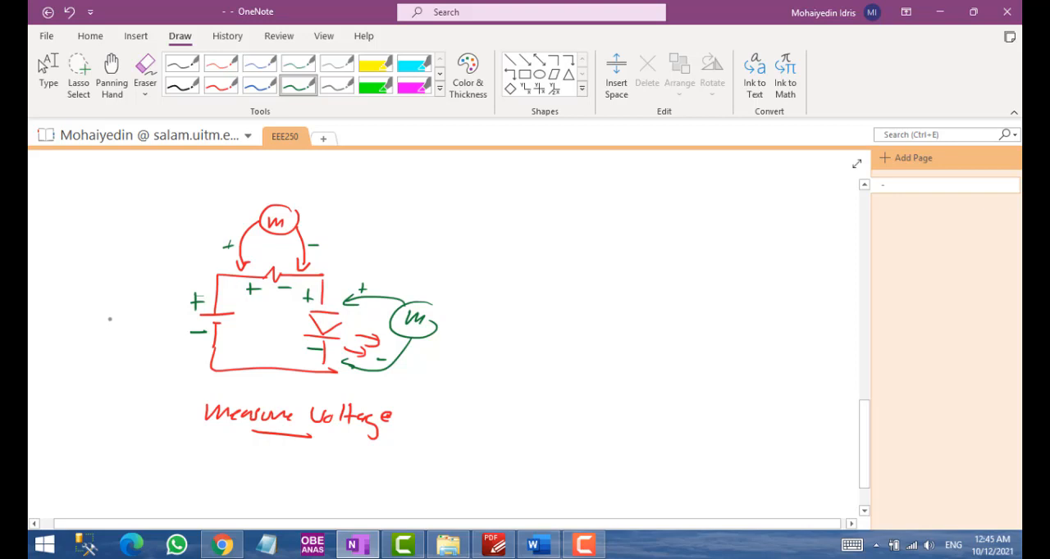
pyautogui.moveTo(135, 299)
pyautogui.mouseDown()
pyautogui.moveTo(137, 317)
pyautogui.moveTo(189, 355)
pyautogui.mouseUp()
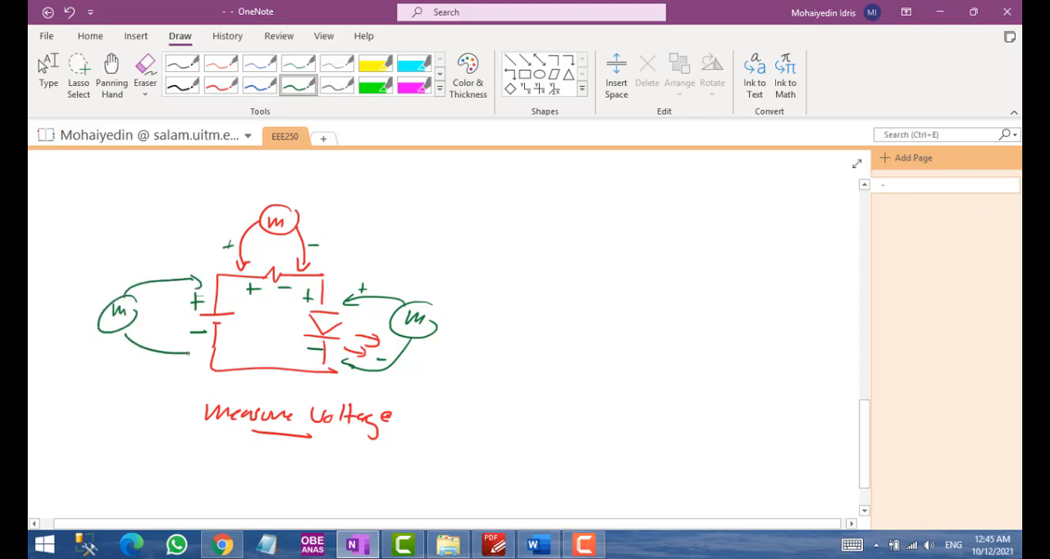
pyautogui.moveTo(159, 265); pyautogui.dragTo(161, 278)
pyautogui.moveTo(155, 274); pyautogui.dragTo(165, 273)
# Check the voltage column of the Word lab sheet and Figure 5.17 in the PDF manual, ending back in Tinkercad
pyautogui.click(537, 545)
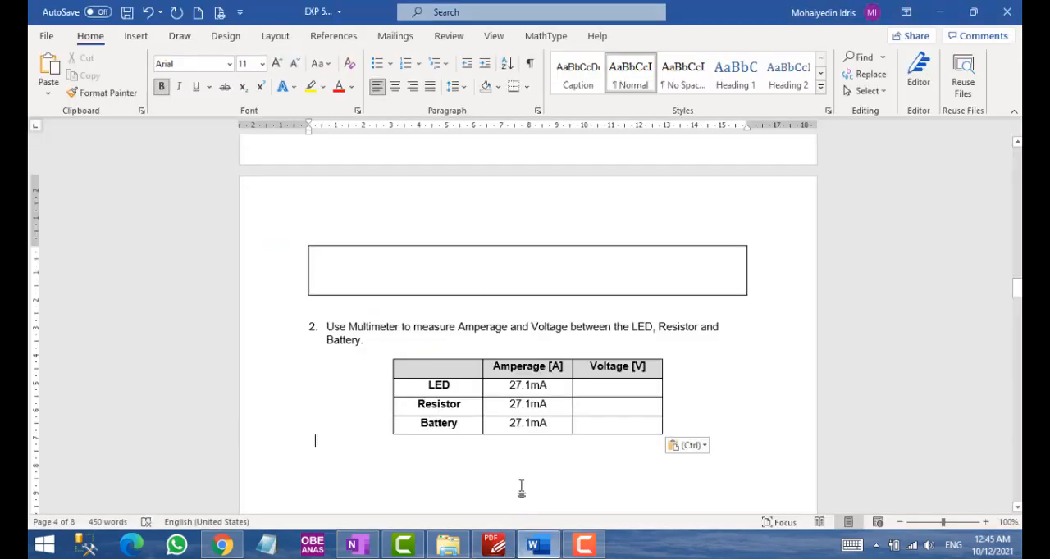
pyautogui.click(621, 385)
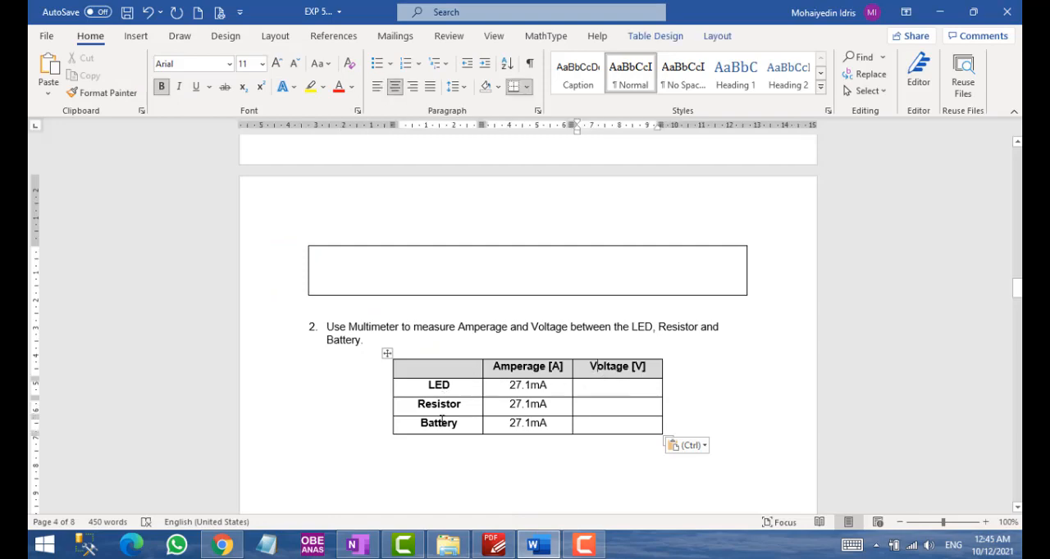
pyautogui.click(492, 544)
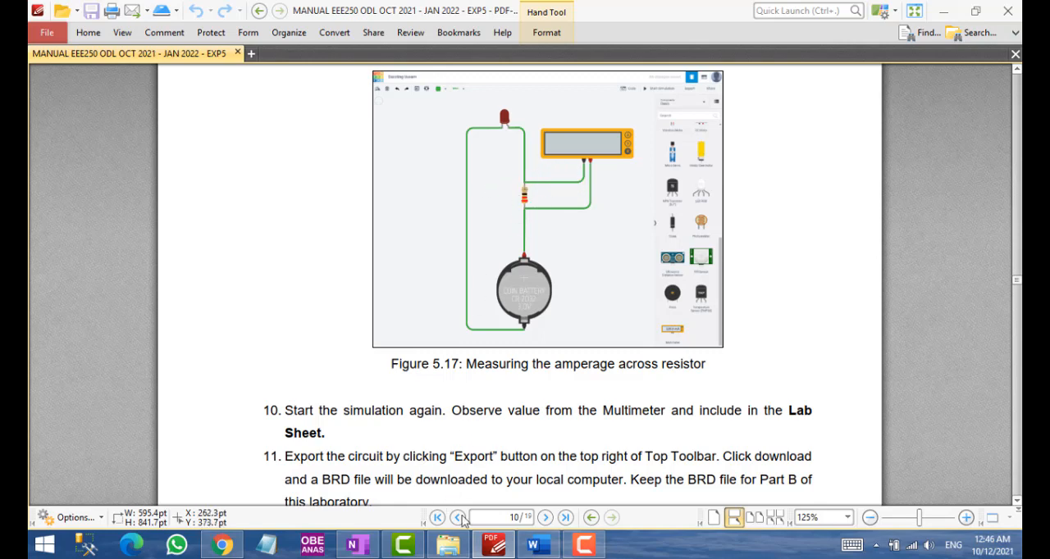
pyautogui.click(222, 545)
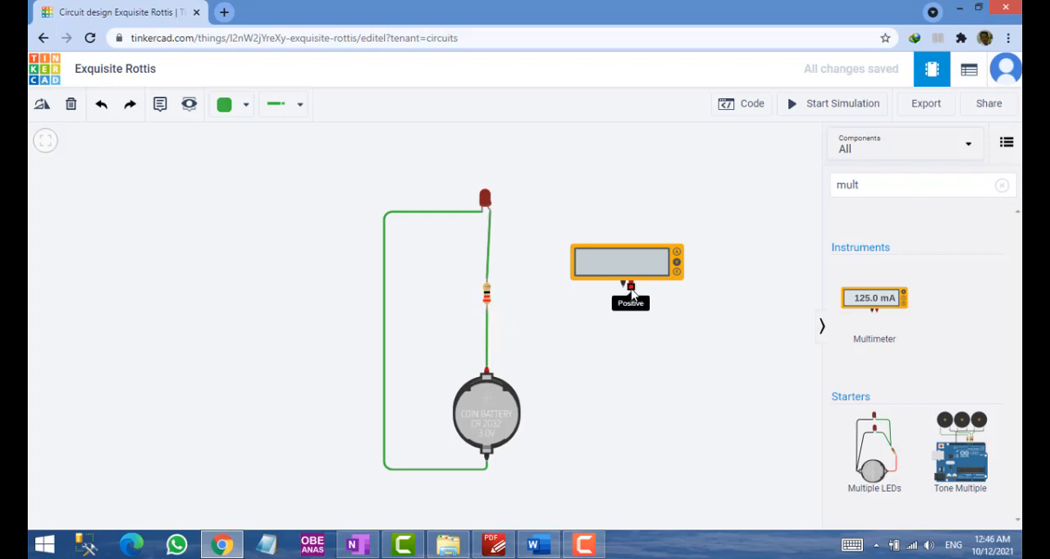
pyautogui.click(630, 284)
pyautogui.click(631, 325)
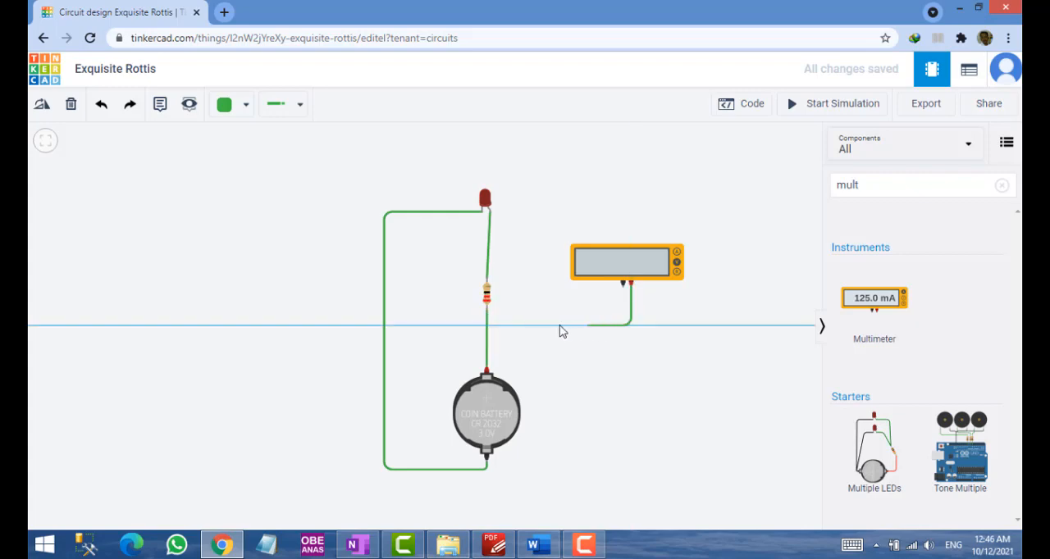
pyautogui.click(487, 322)
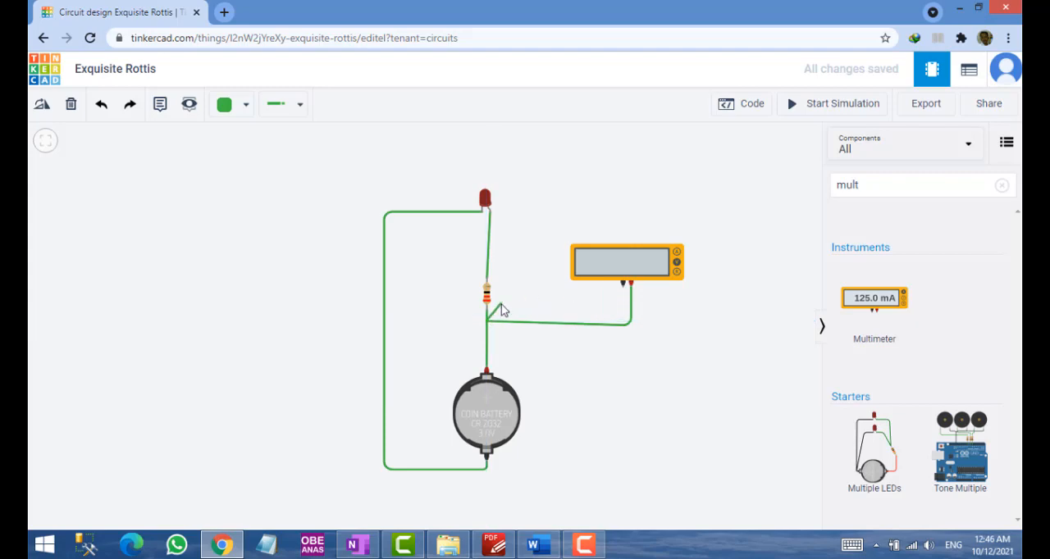
pyautogui.press('Escape')
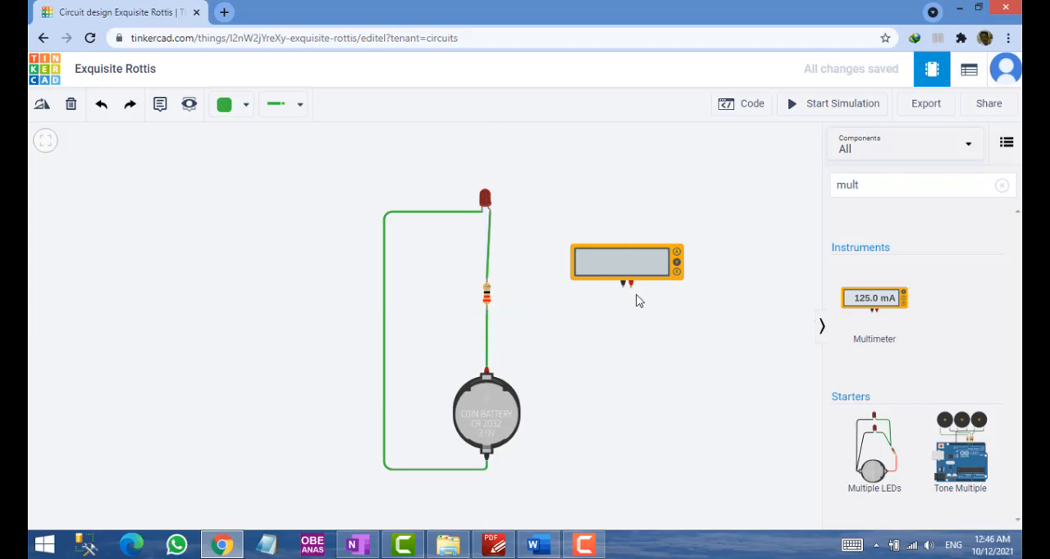
# Wire the multimeter across the resistor, its positive lead to the battery-side terminal and its negative lead to the LED-side terminal
pyautogui.click(630, 285)
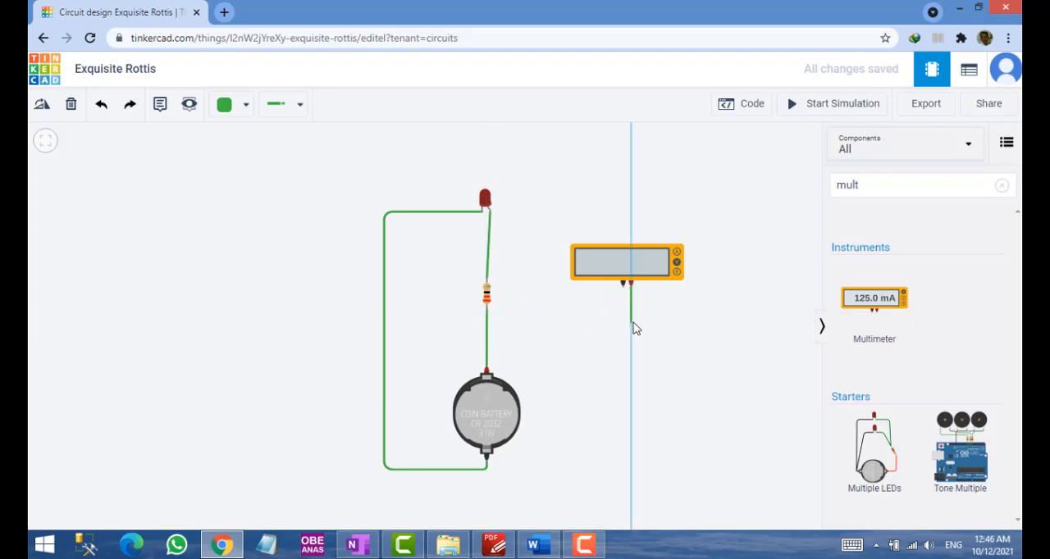
pyautogui.click(487, 311)
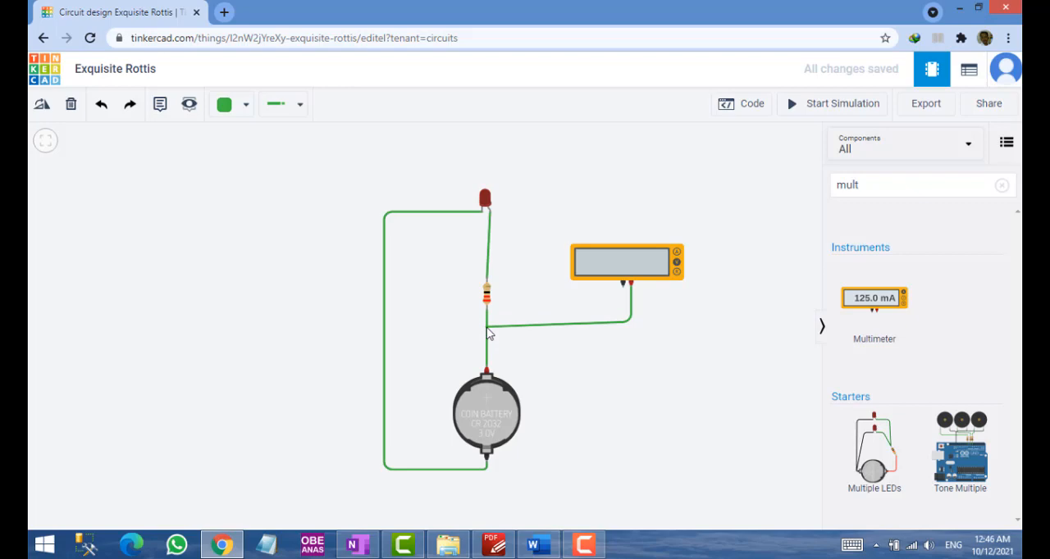
pyautogui.click(487, 311)
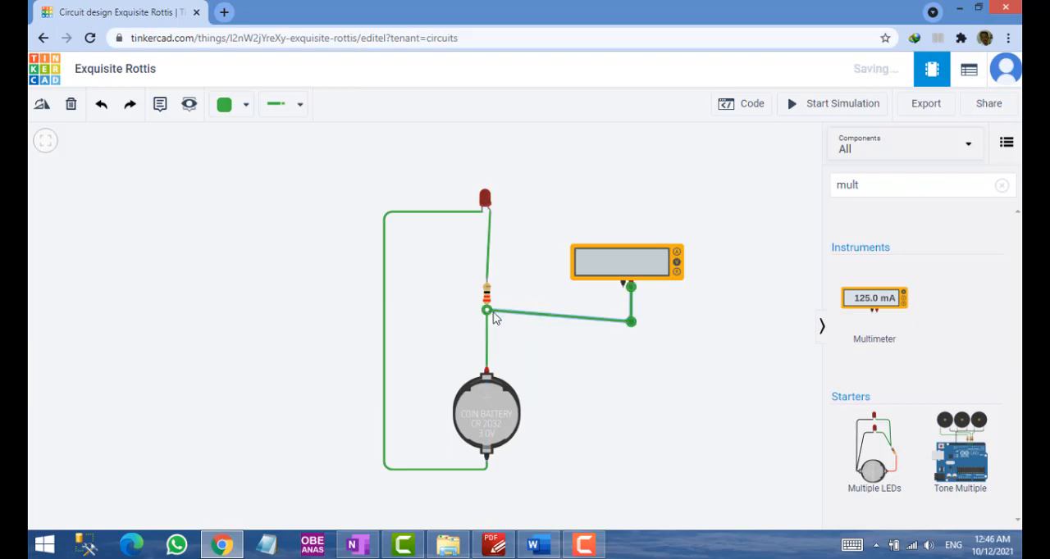
pyautogui.click(622, 285)
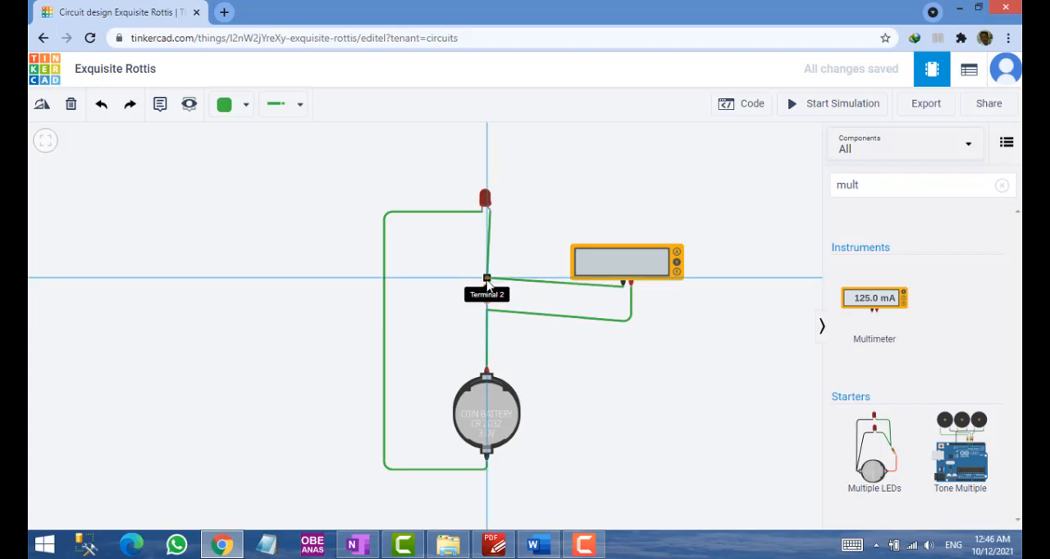
pyautogui.click(487, 280)
pyautogui.click(619, 361)
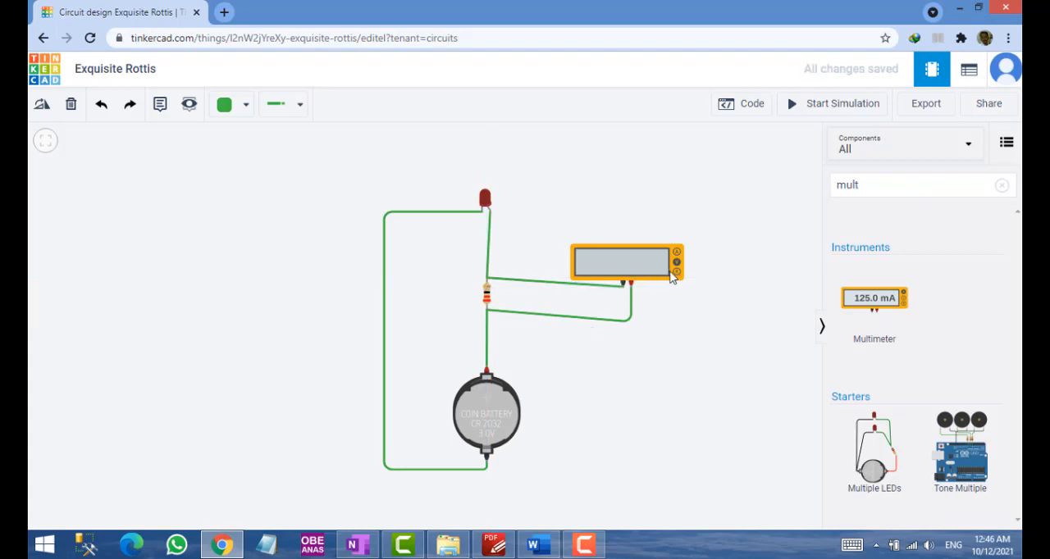
# Set the multimeter to Amperage mode and run the simulation briefly to read the current across the resistor
pyautogui.click(644, 263)
pyautogui.click(715, 201)
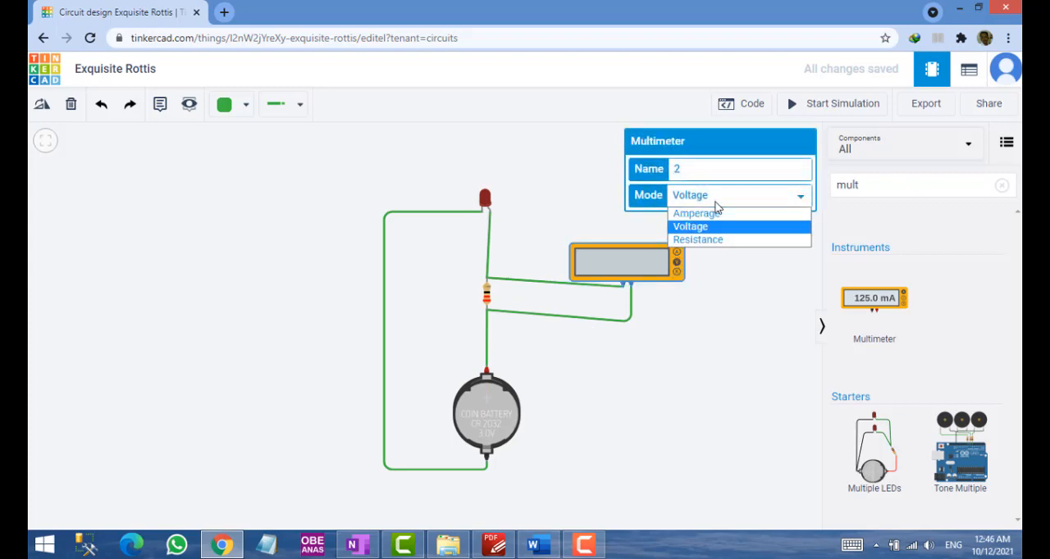
pyautogui.click(697, 214)
pyautogui.click(699, 304)
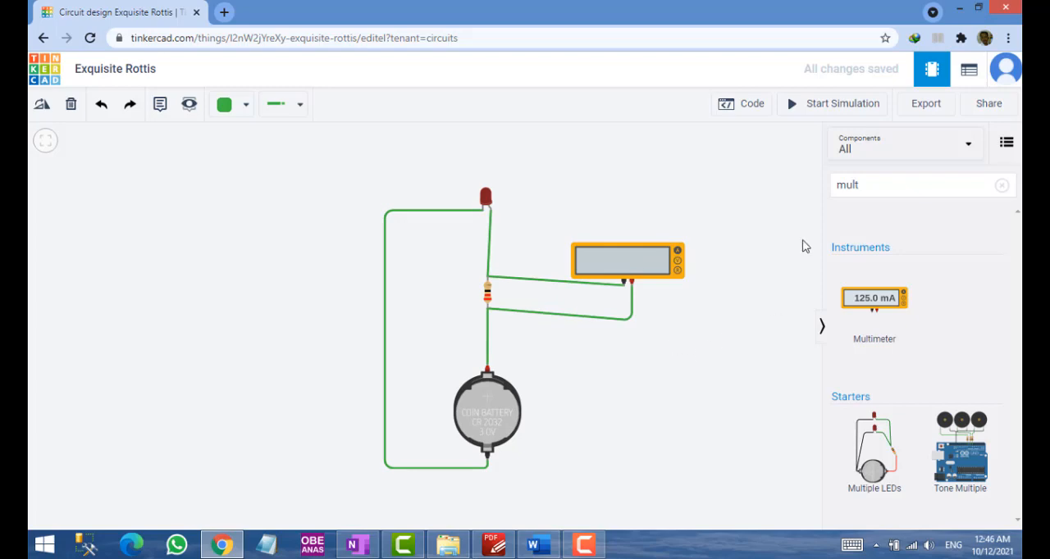
pyautogui.click(820, 113)
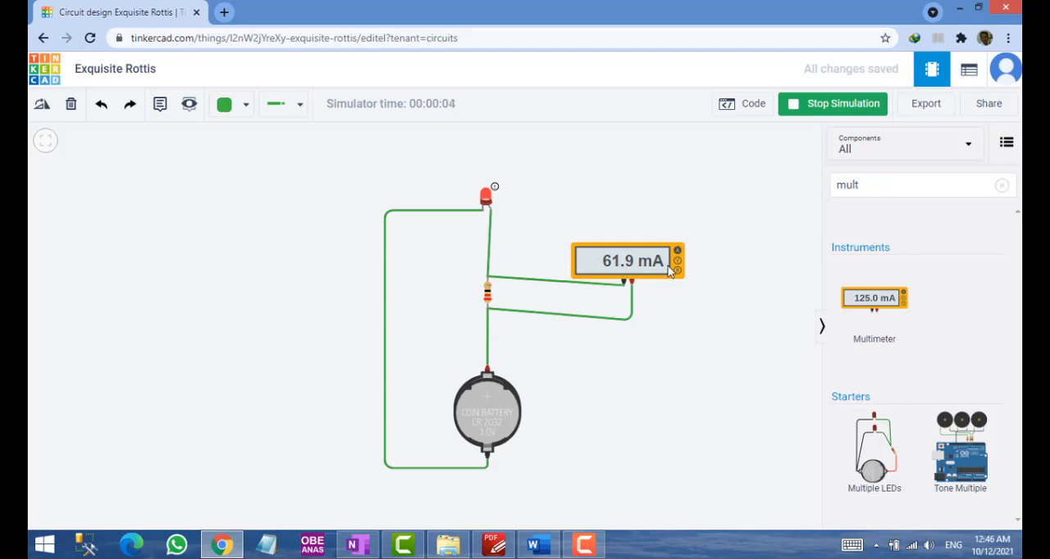
pyautogui.click(829, 109)
# Set the multimeter to Voltage mode and start the simulation to measure the resistor's voltage
pyautogui.click(677, 267)
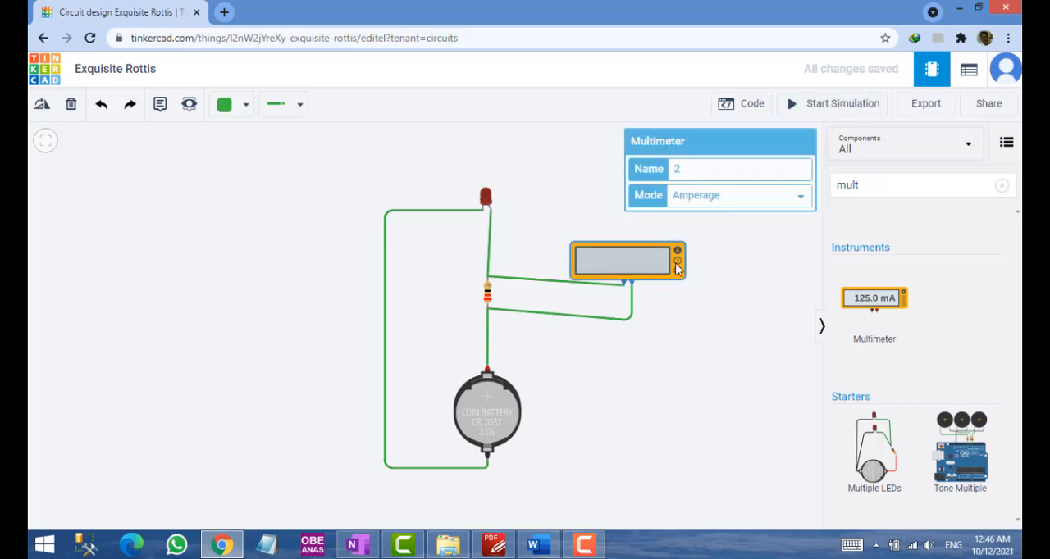
pyautogui.click(707, 197)
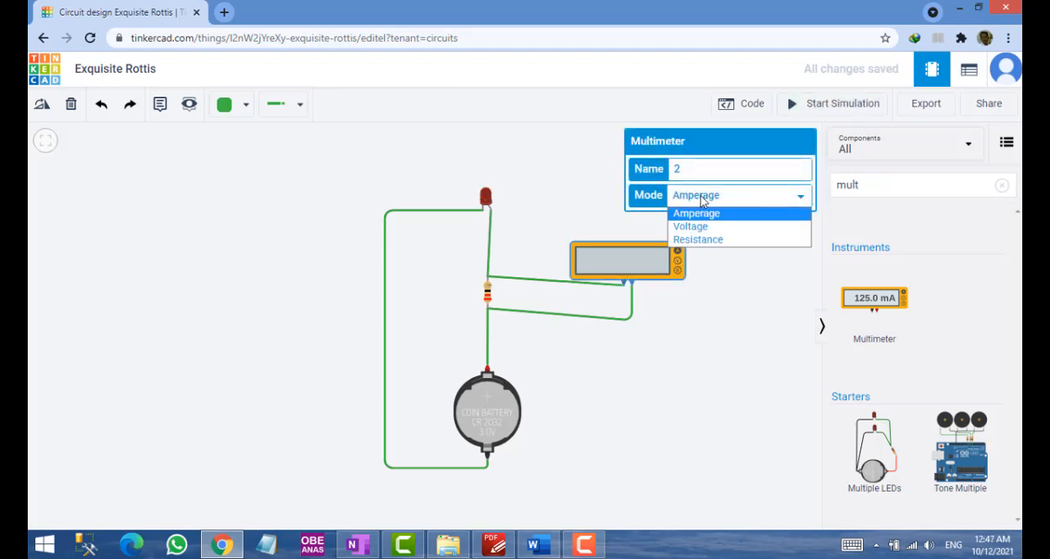
pyautogui.click(698, 227)
pyautogui.click(741, 252)
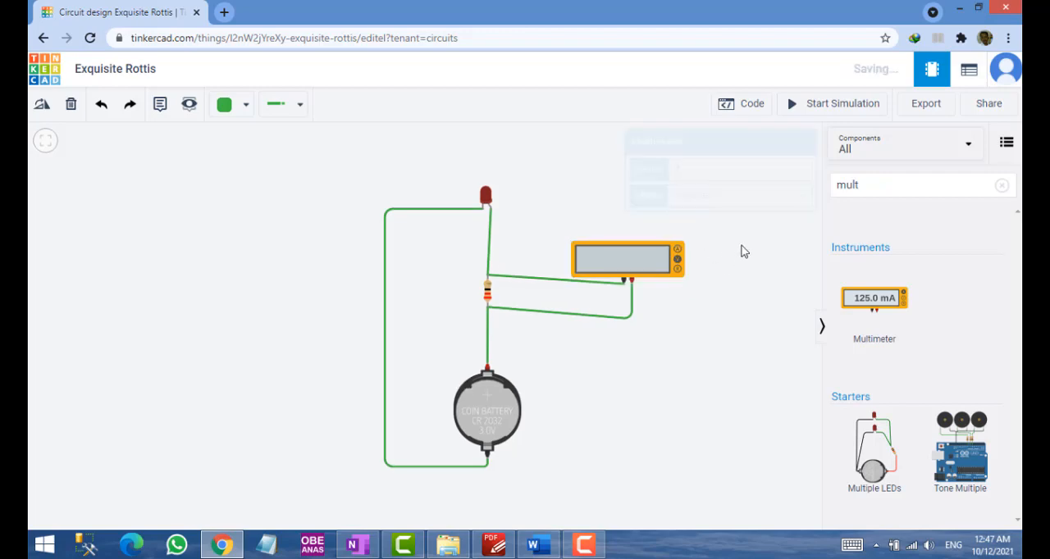
pyautogui.click(828, 108)
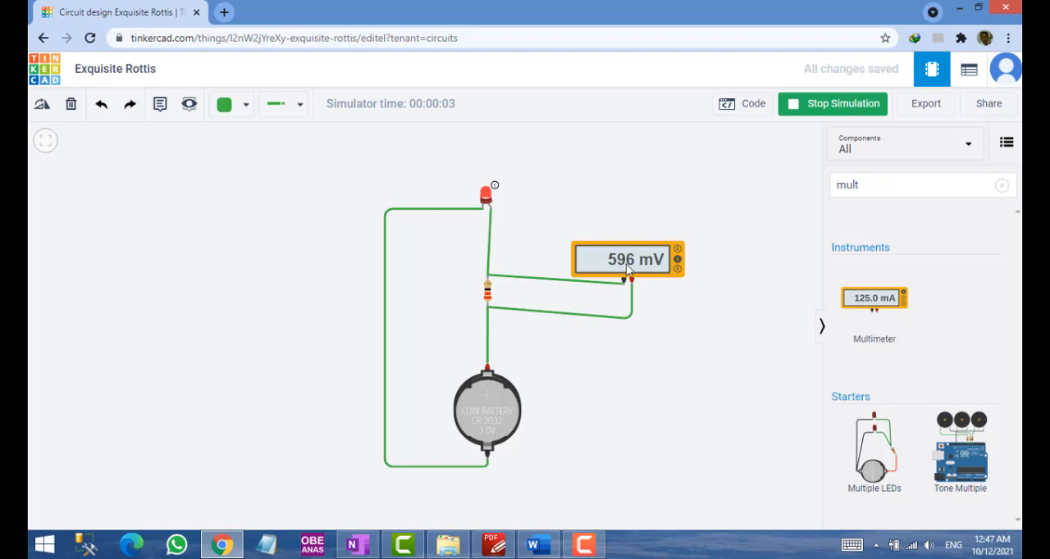
# Switch to the Word lab sheet, enter 596mV as the resistor's voltage, and check it against the Tinkercad multimeter
pyautogui.hotkey('alt', 'Tab')
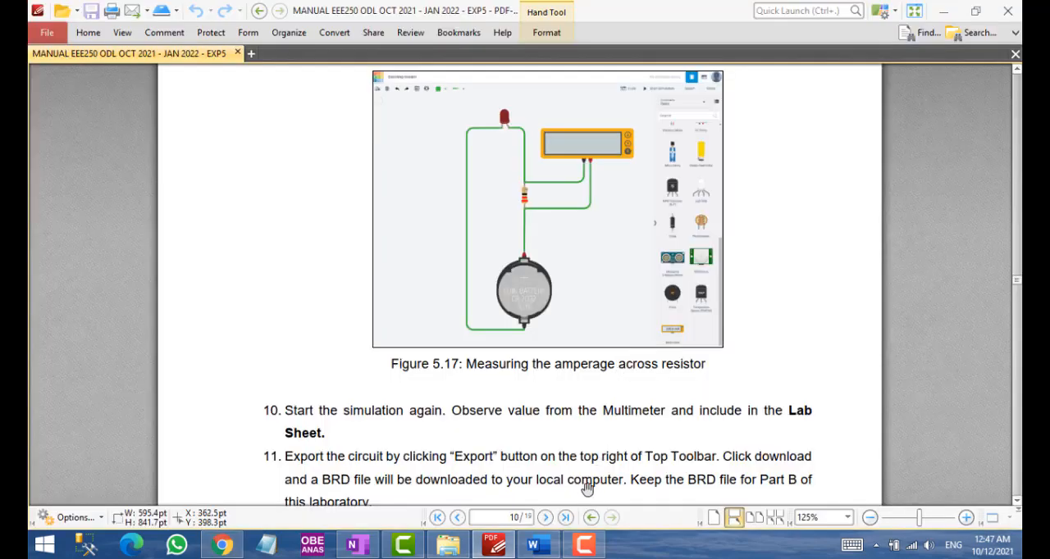
pyautogui.click(538, 545)
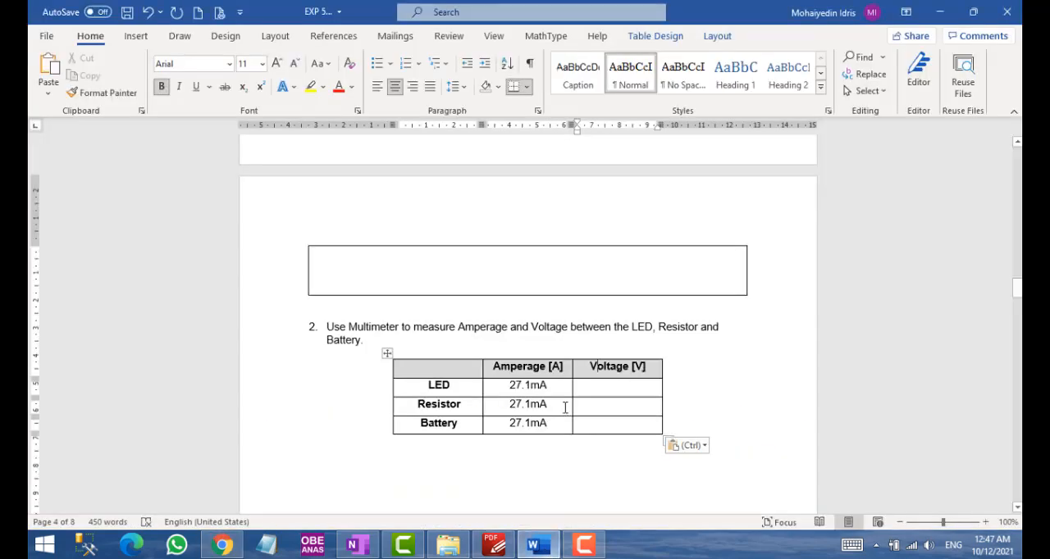
pyautogui.click(611, 404)
pyautogui.write('596')
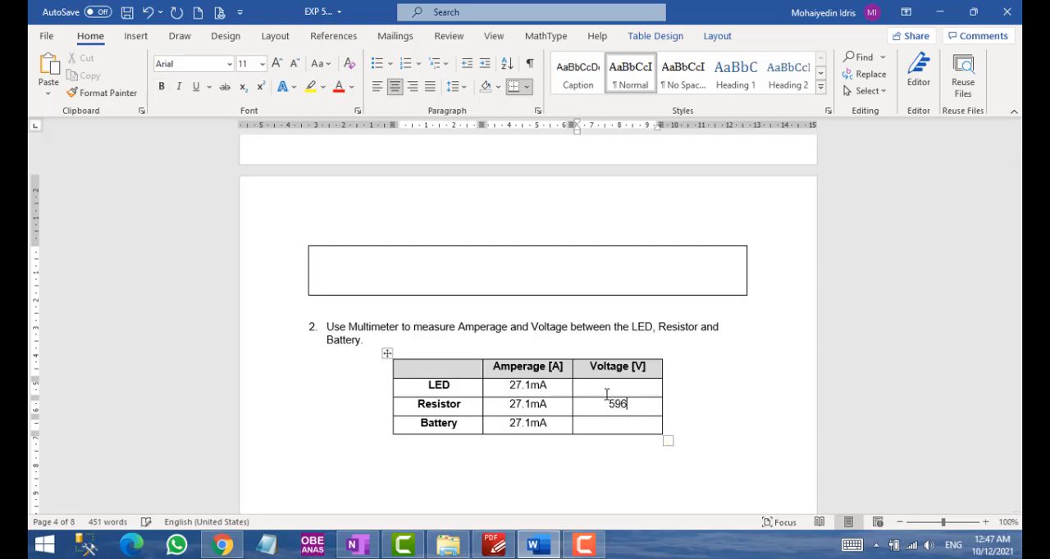
pyautogui.write('mV')
pyautogui.hotkey('alt', 'Tab')
pyautogui.hotkey('alt', 'Tab')
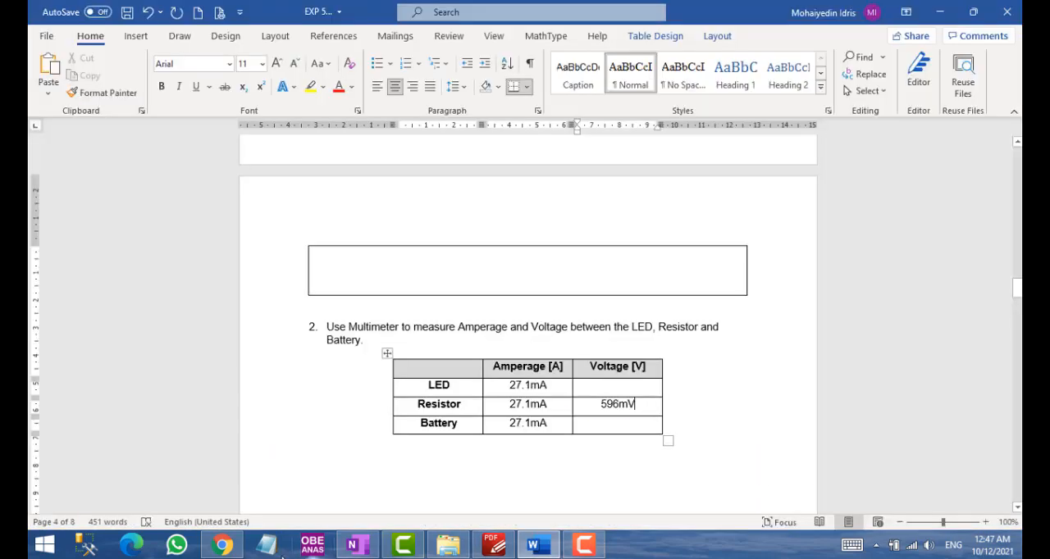
pyautogui.click(220, 546)
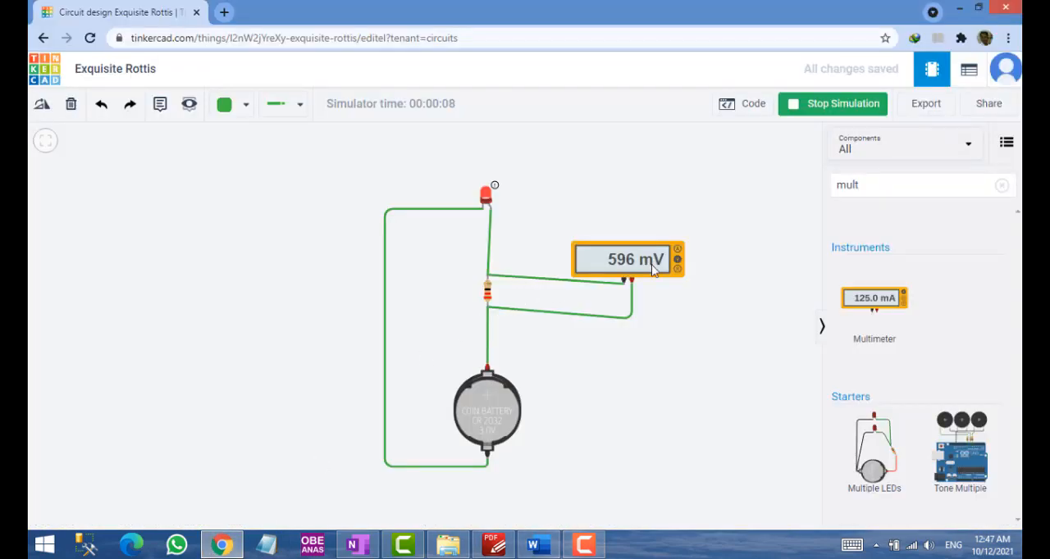
pyautogui.click(539, 545)
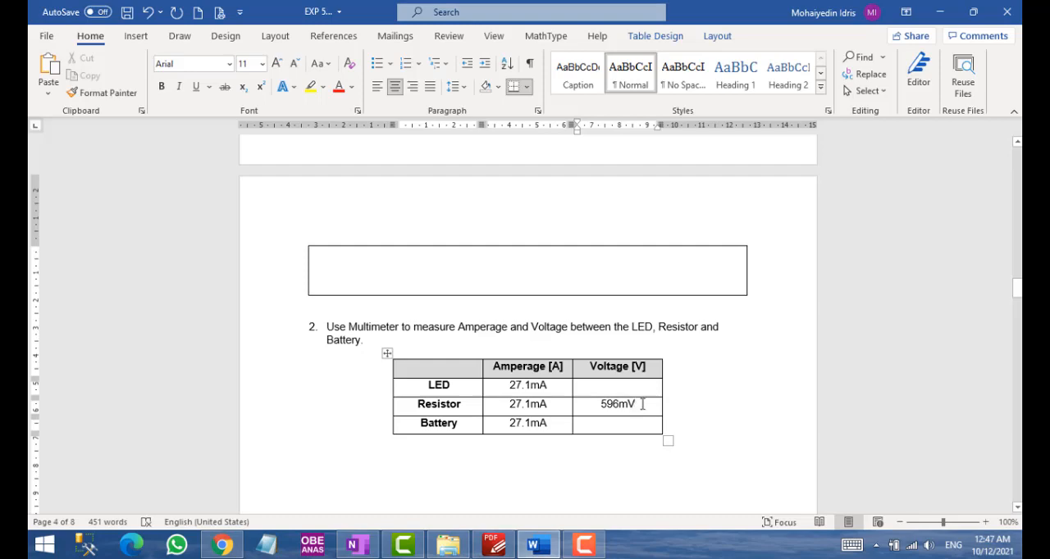
# Review steps 10 and 11 and the Exercise instructions in the PDF manual, comparing them with the Tinkercad simulation and the Word lab sheet
pyautogui.click(497, 543)
pyautogui.scroll(-2, 529, 484)
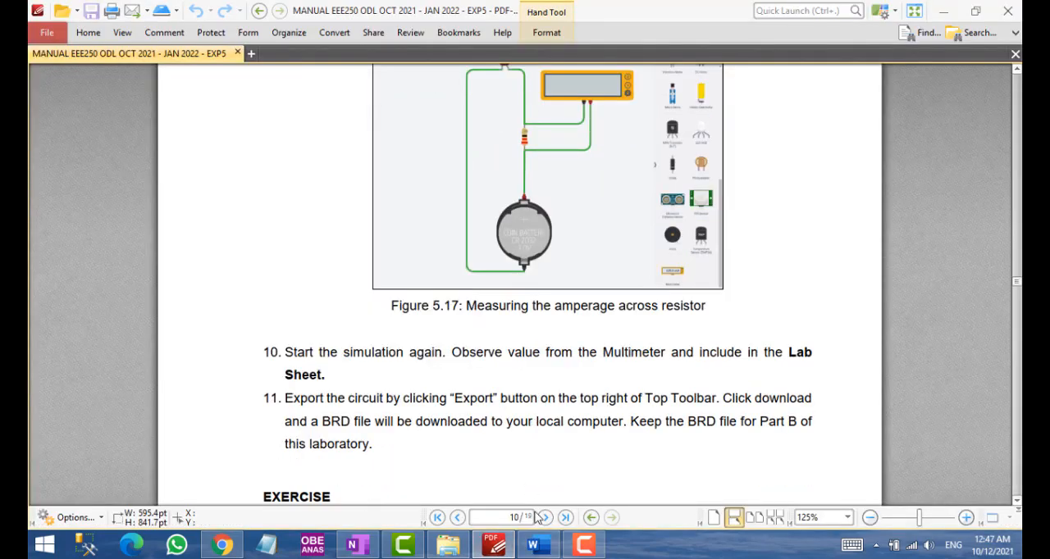
pyautogui.click(538, 546)
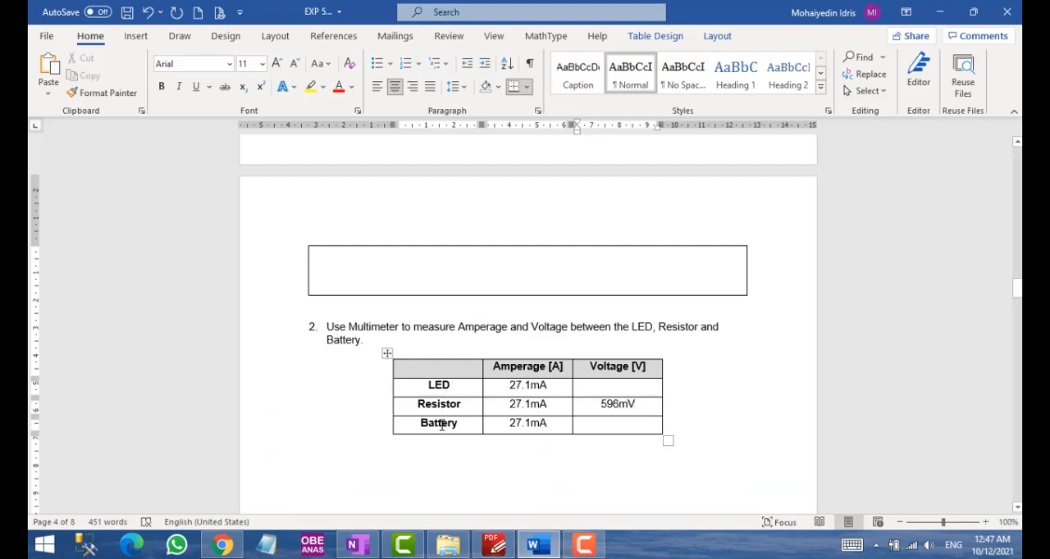
pyautogui.moveTo(496, 546)
pyautogui.click(541, 469)
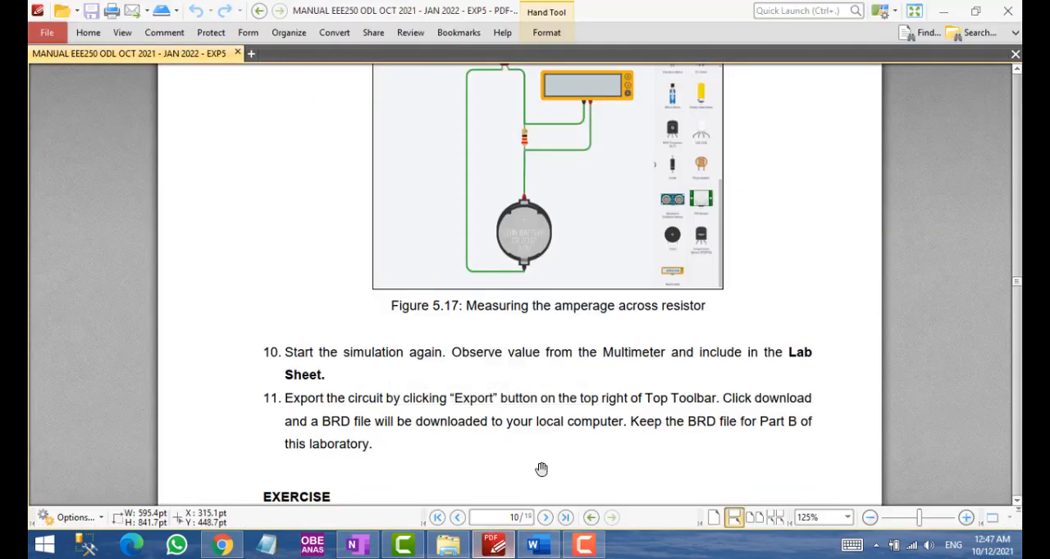
pyautogui.scroll(-1, 527, 449)
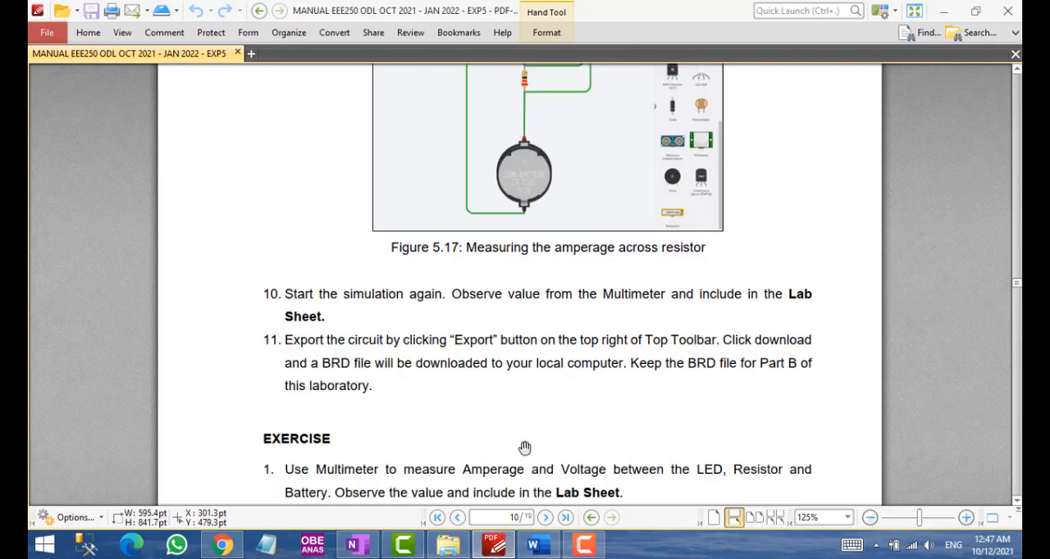
pyautogui.scroll(-1, 525, 448)
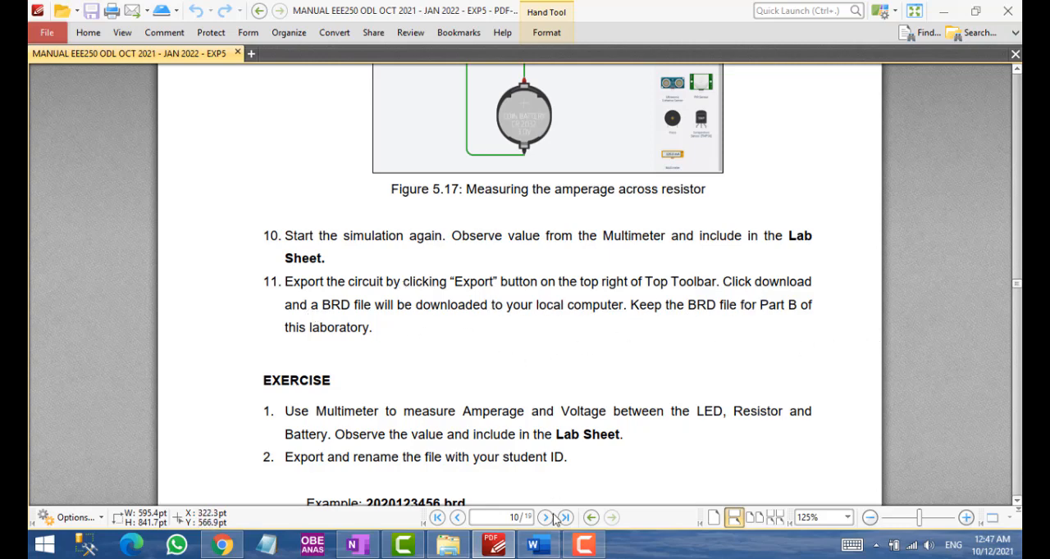
pyautogui.click(222, 545)
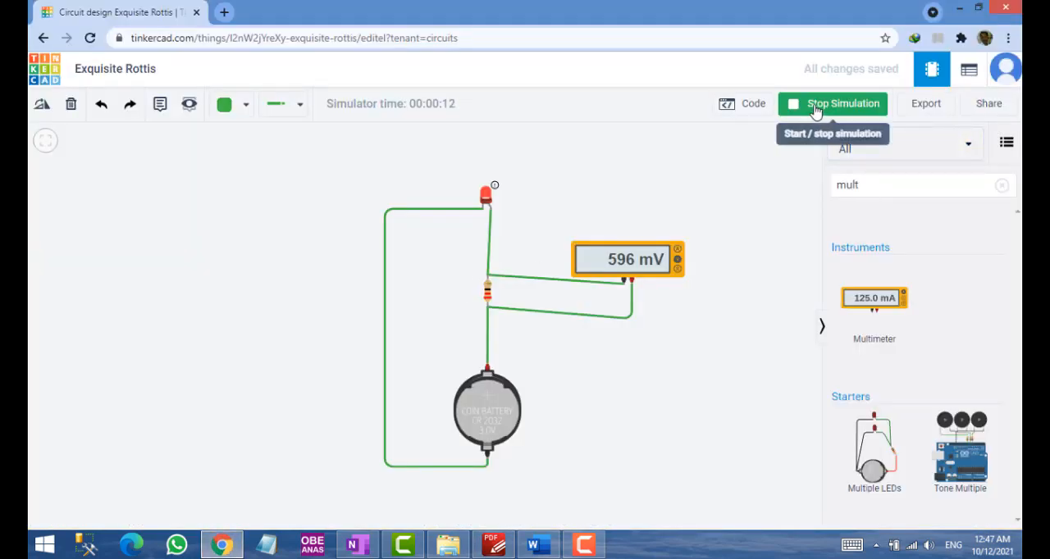
pyautogui.hotkey('alt', 'Tab')
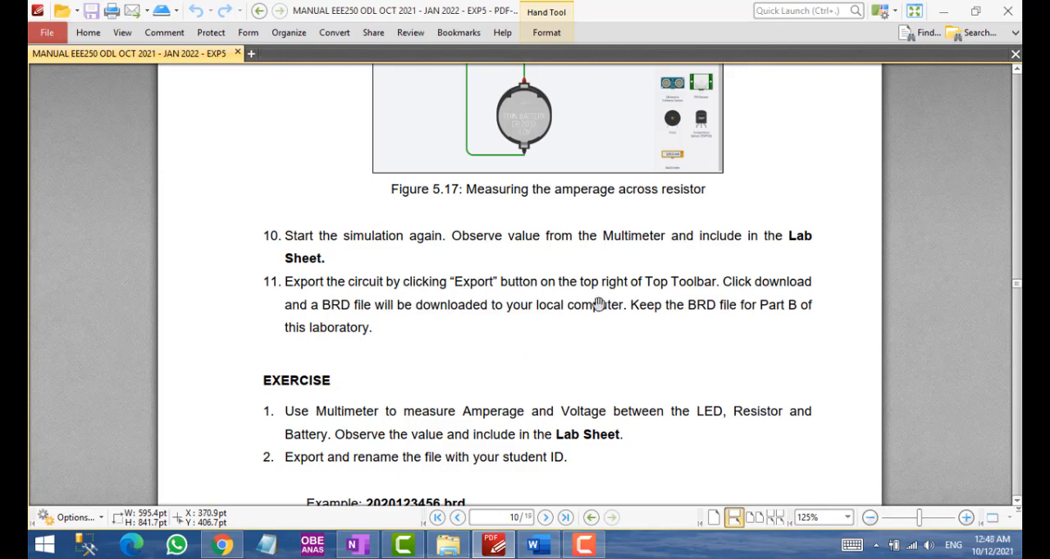
pyautogui.click(538, 545)
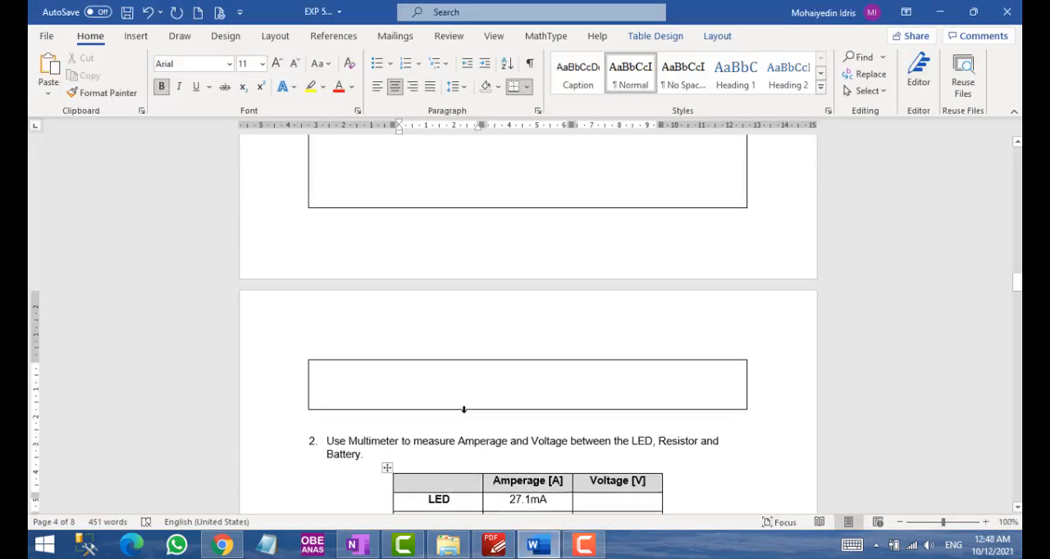
# Check the export instructions in step 11 of the PDF manual, switch to Tinkercad, and download the circuit as an EAGLE .BRD file
pyautogui.scroll(15, 463, 409)
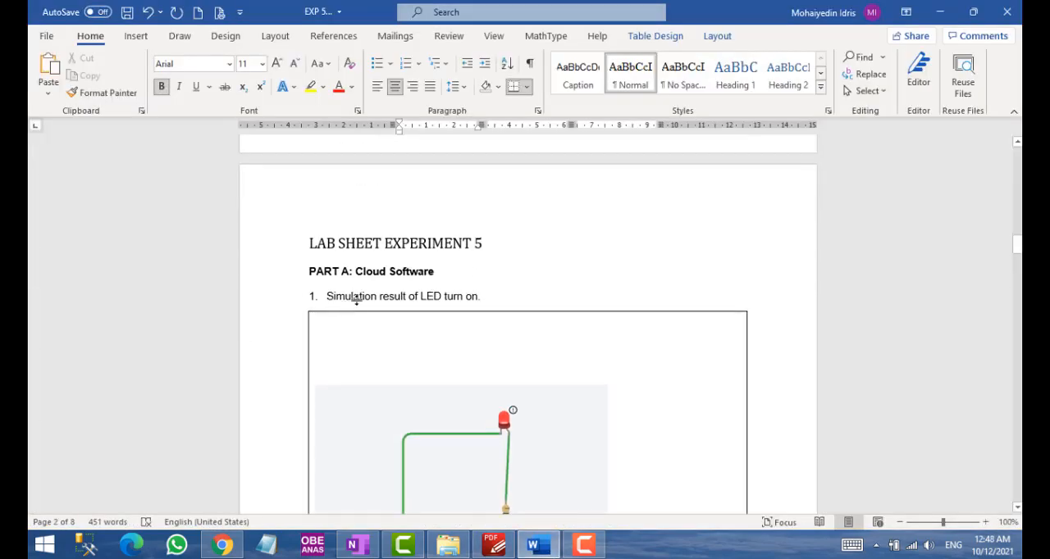
pyautogui.hotkey('alt', 'Tab')
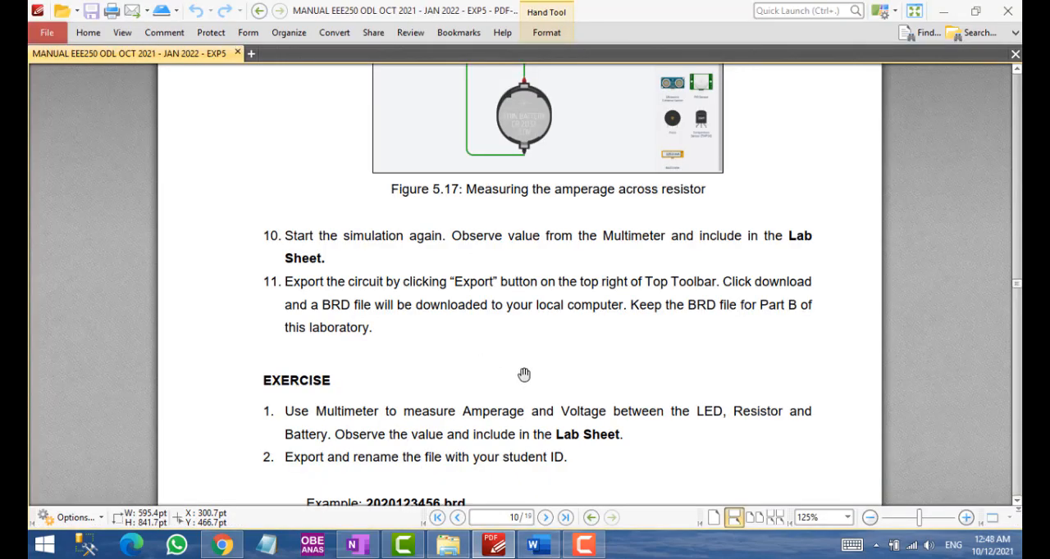
pyautogui.scroll(2, 524, 375)
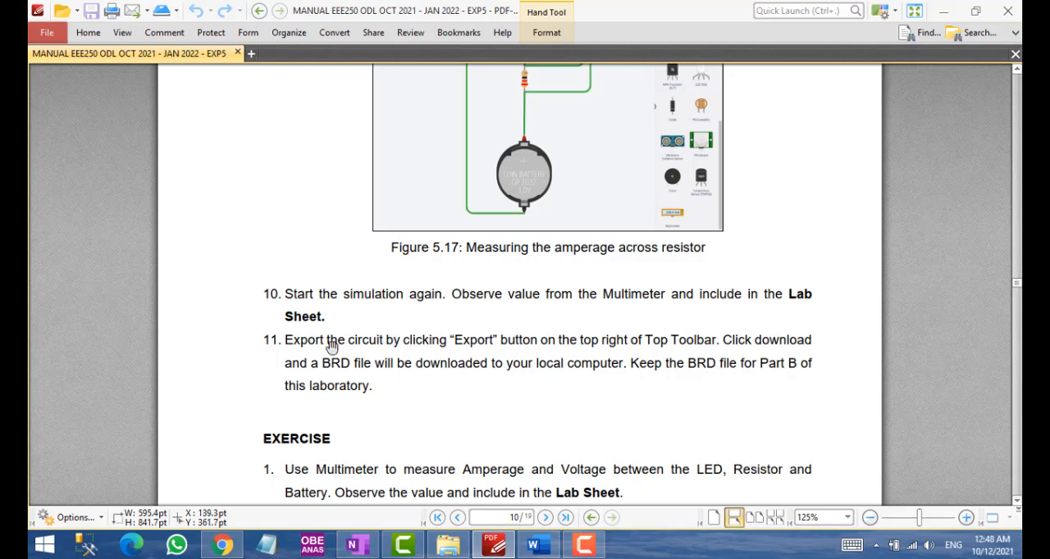
pyautogui.scroll(-3, 332, 357)
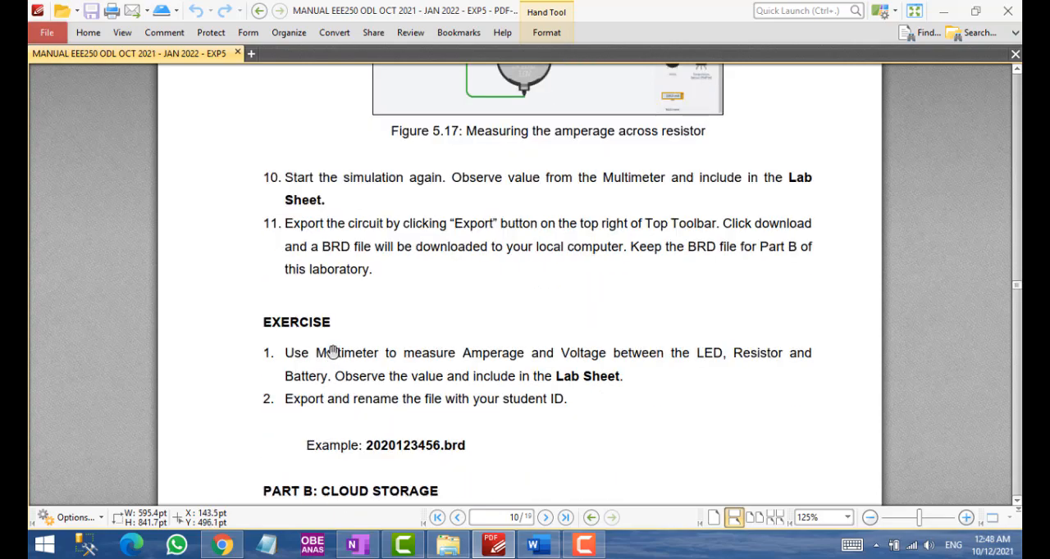
pyautogui.scroll(-2, 333, 351)
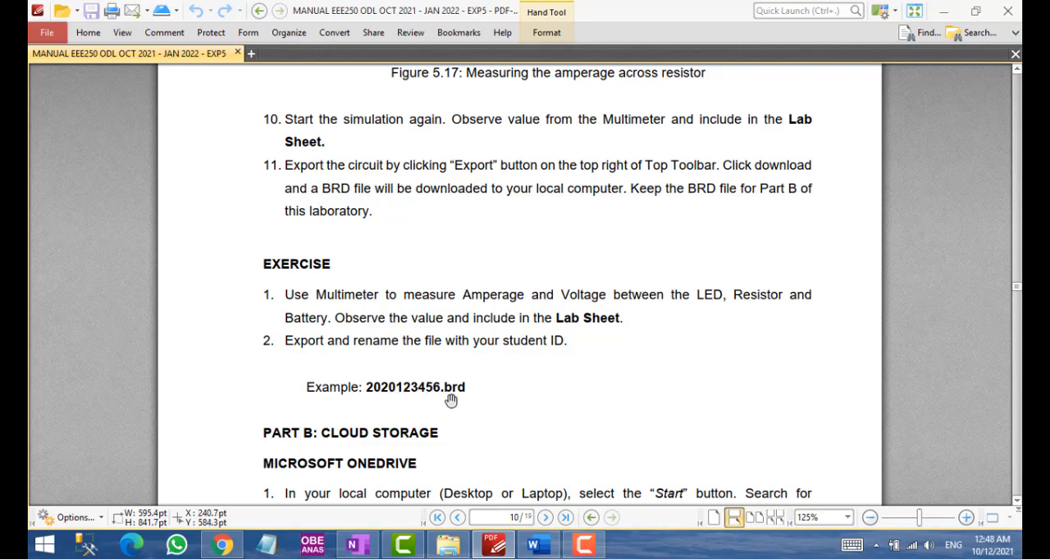
pyautogui.click(222, 548)
pyautogui.click(853, 107)
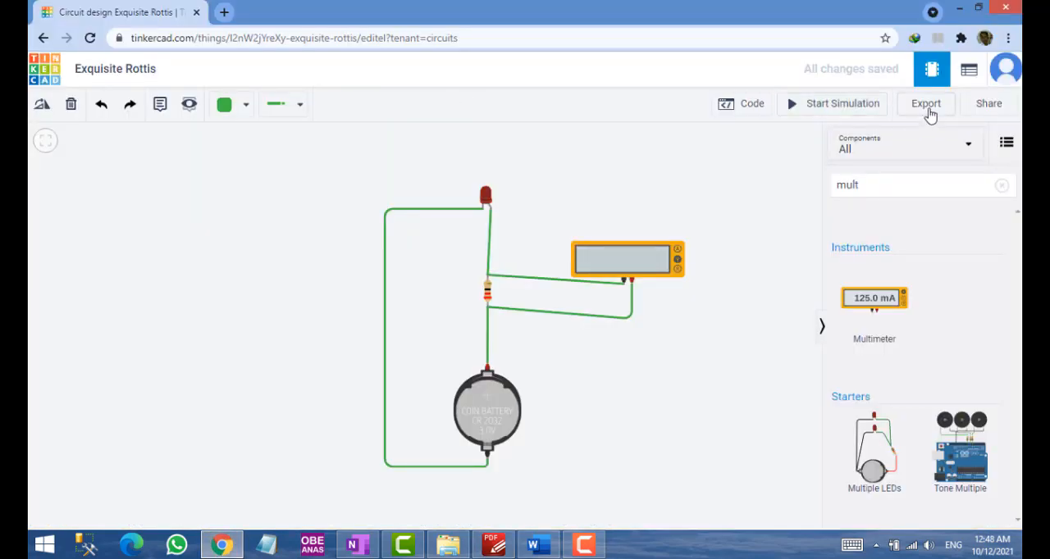
pyautogui.click(925, 112)
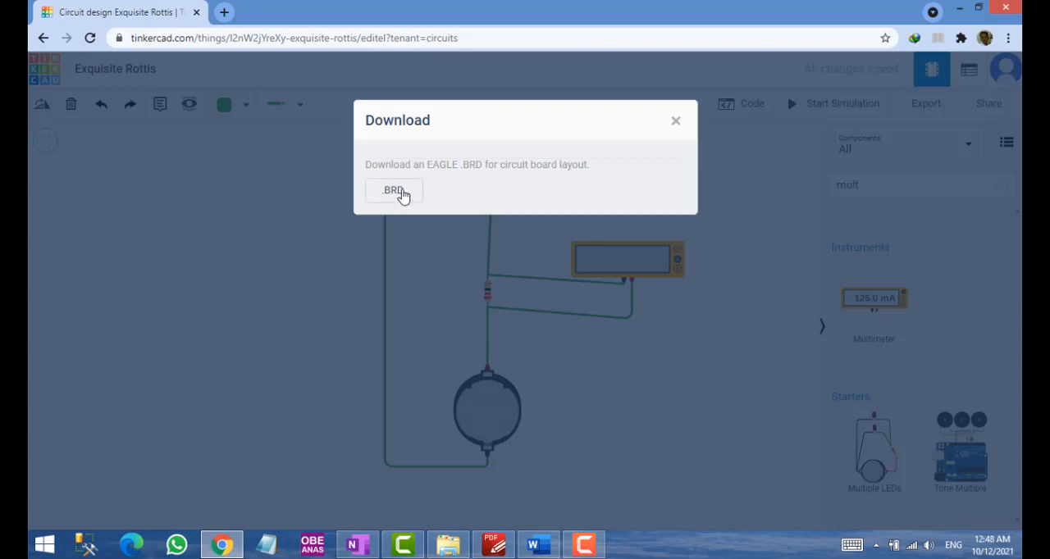
pyautogui.click(401, 194)
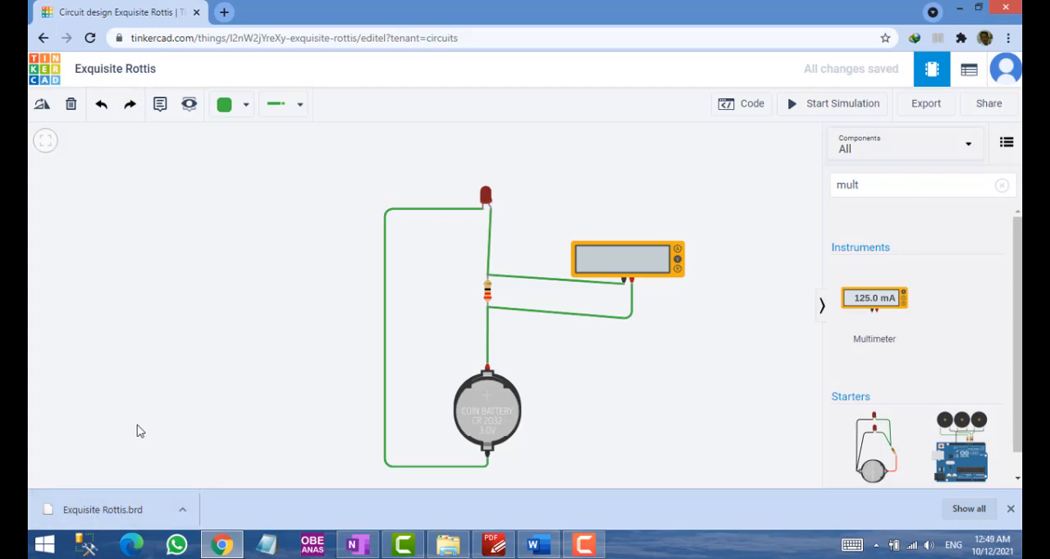
# Review steps 10 and 11 and the Exercise in the PDF manual, and compare them with the measurement table in the Word lab sheet
pyautogui.hotkey('alt', 'Tab')
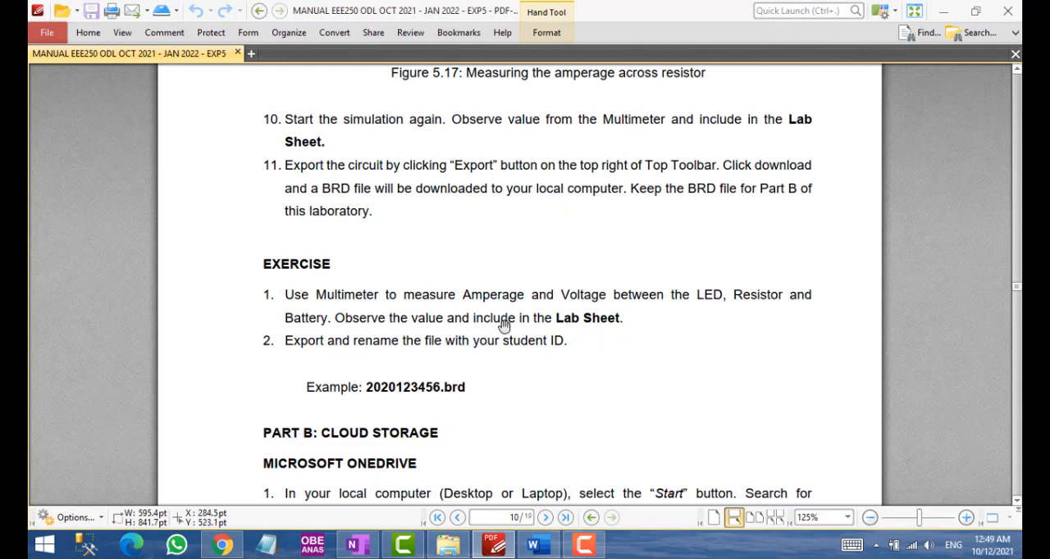
pyautogui.scroll(1, 504, 326)
pyautogui.scroll(2, 502, 328)
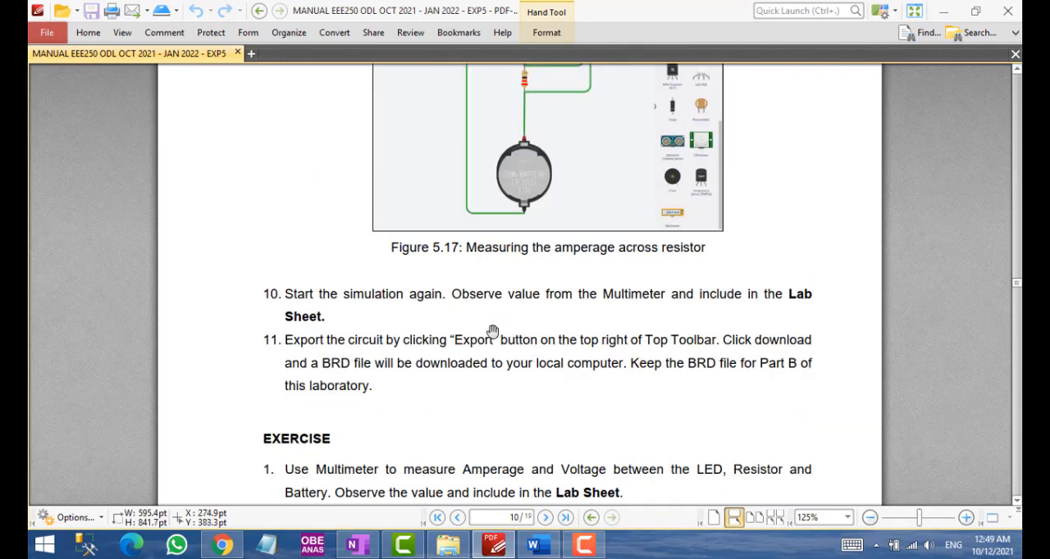
pyautogui.scroll(-2, 488, 337)
pyautogui.scroll(-1, 480, 340)
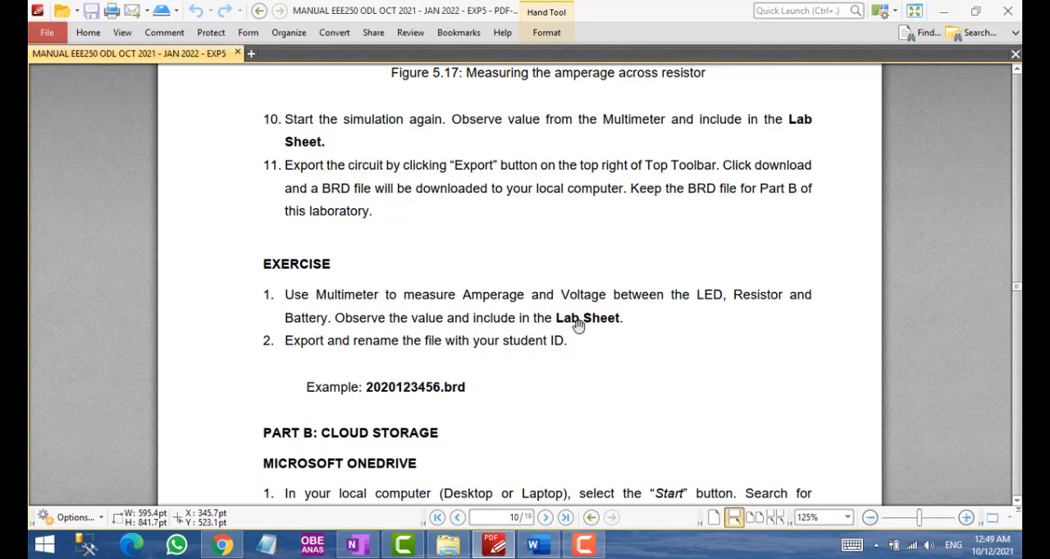
pyautogui.click(538, 545)
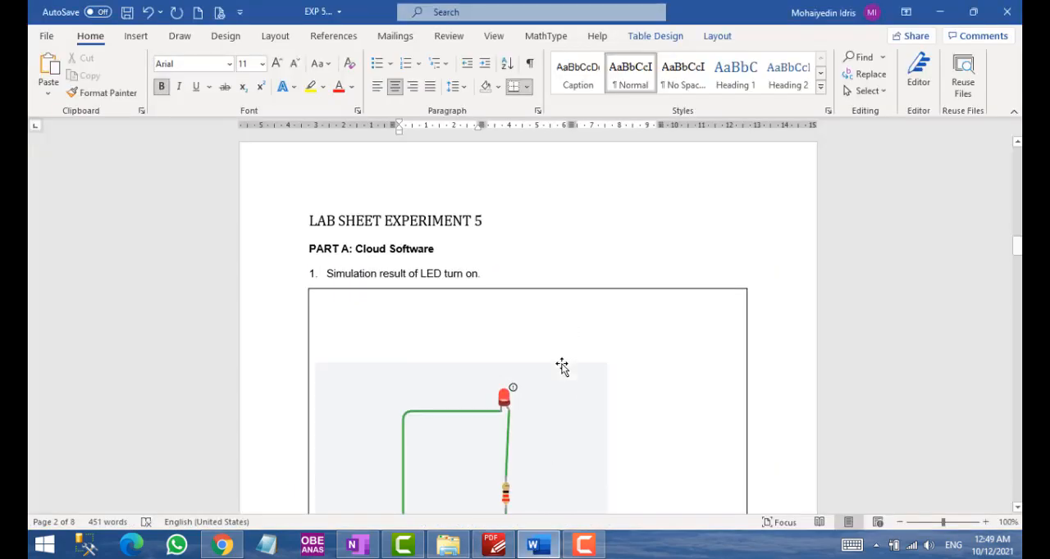
pyautogui.scroll(-15, 562, 367)
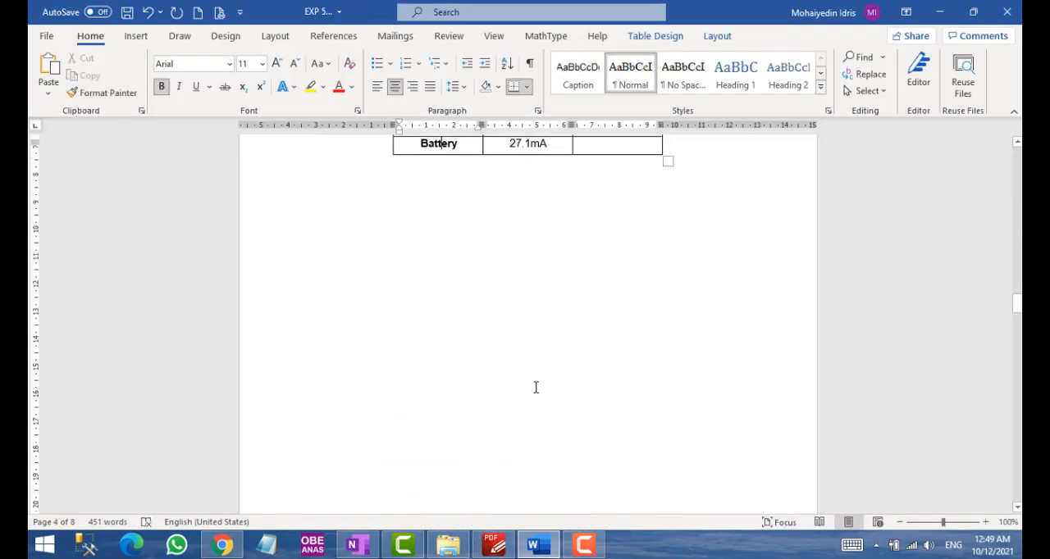
pyautogui.scroll(-10, 536, 387)
pyautogui.scroll(3, 529, 392)
# Return to the PDF manual and look through Parts B and C up to the Discussion and Conclusion sections on the last page
pyautogui.hotkey('alt', 'Tab')
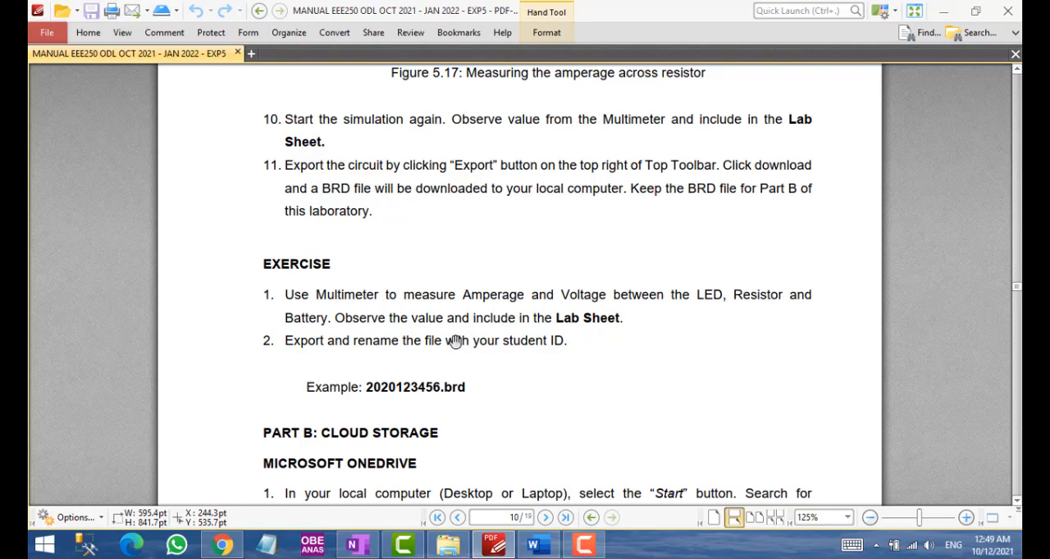
pyautogui.scroll(-2, 456, 342)
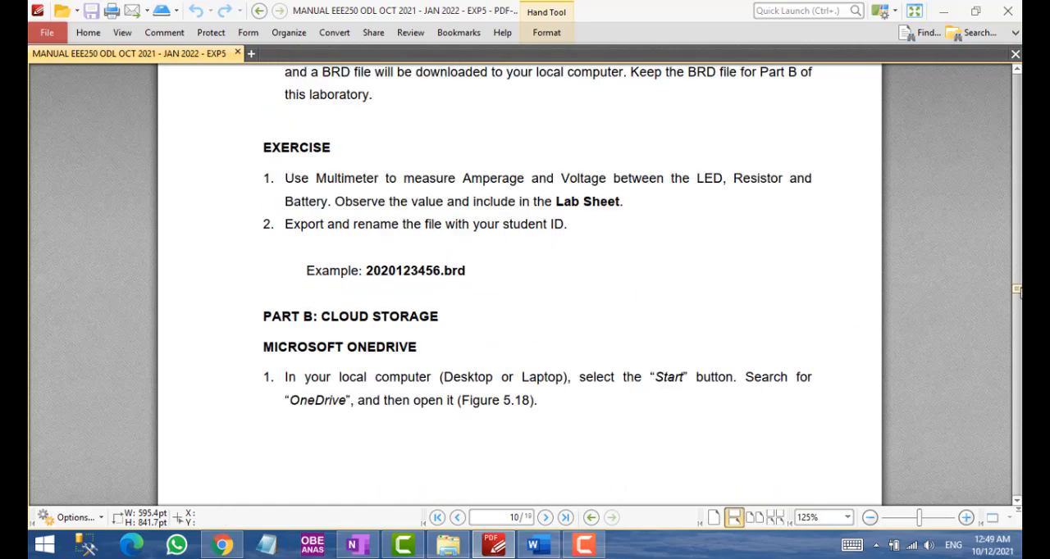
pyautogui.moveTo(1017, 291); pyautogui.dragTo(1016, 449)
pyautogui.scroll(-3, 1015, 454)
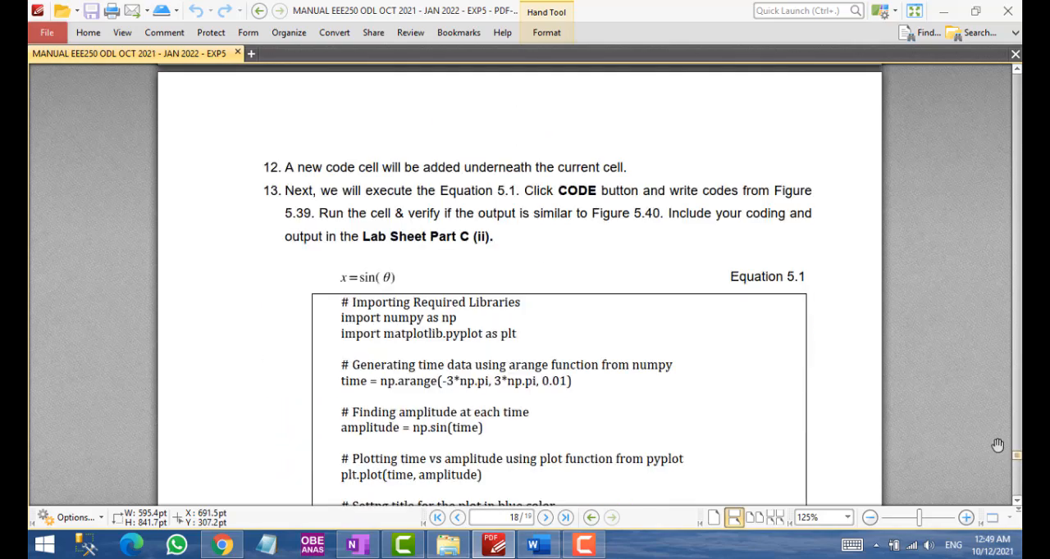
pyautogui.moveTo(1017, 463); pyautogui.dragTo(1018, 503)
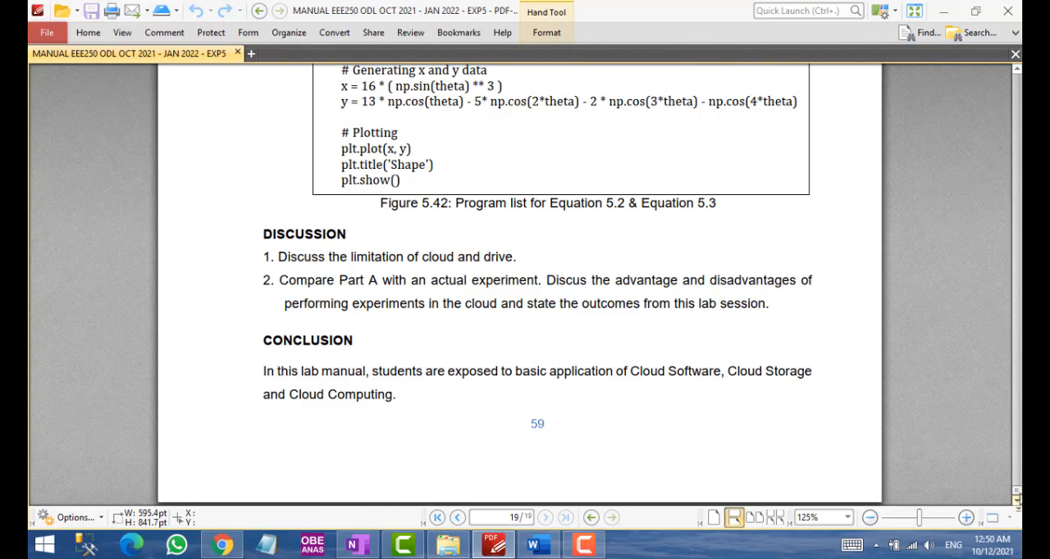
# Look back through the PDF manual, from the Part A measuring figures and exercise to the cloud computing introduction and Tinkercad project interface
pyautogui.moveTo(1017, 492); pyautogui.dragTo(1017, 278)
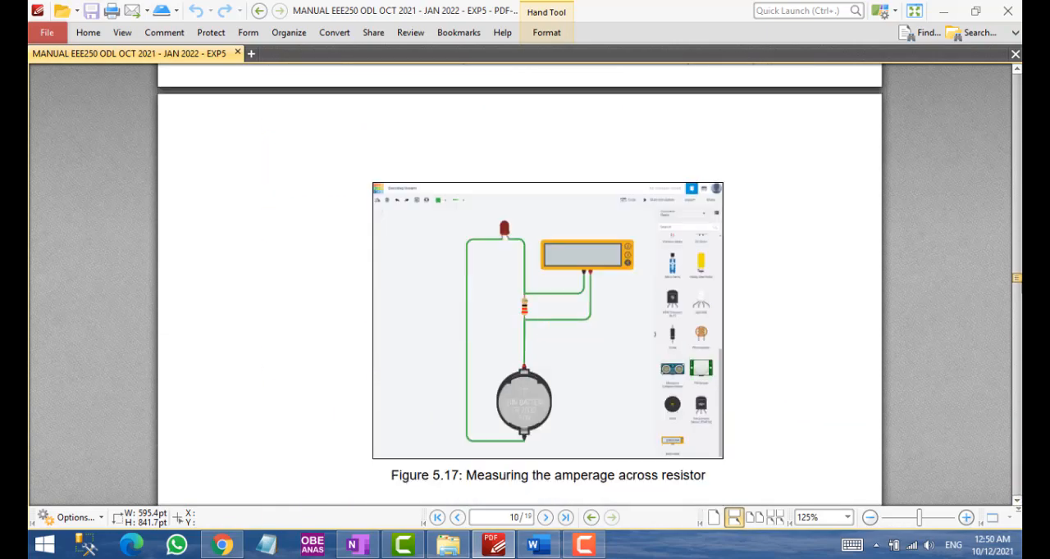
pyautogui.scroll(-5, 525, 287)
pyautogui.scroll(-5, 525, 287)
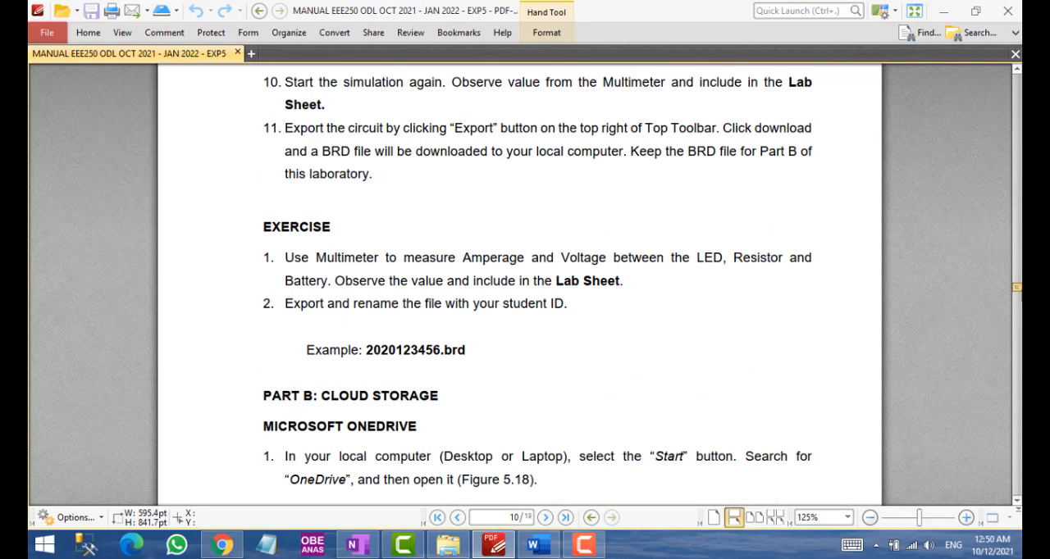
pyautogui.moveTo(1017, 287); pyautogui.dragTo(1017, 94)
pyautogui.scroll(-20, 582, 169)
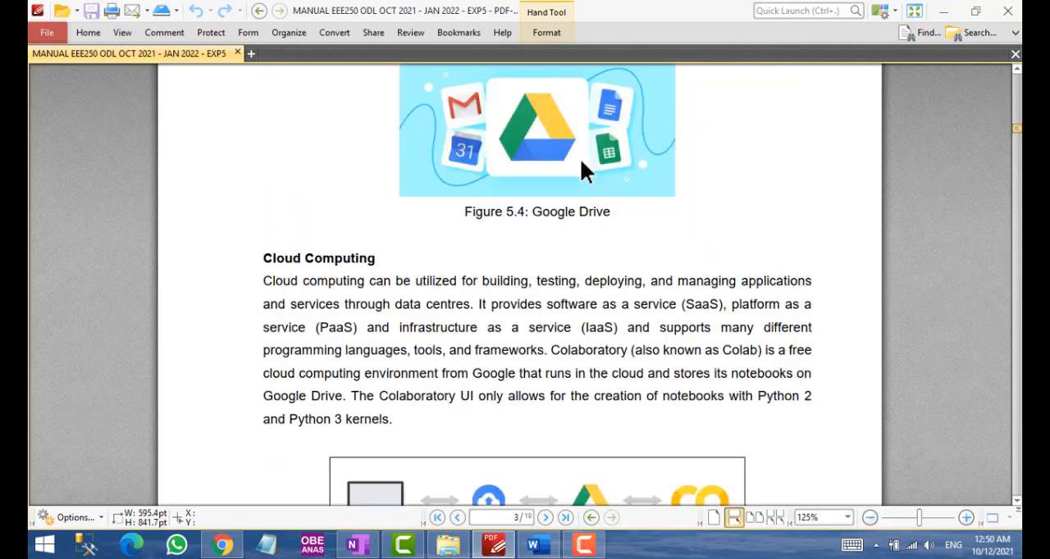
pyautogui.scroll(-17, 520, 284)
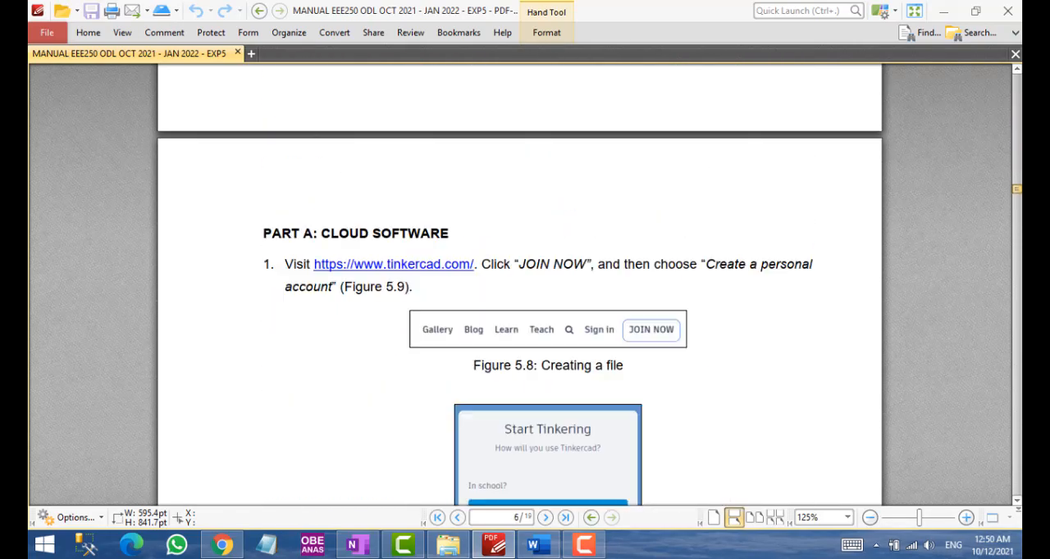
pyautogui.scroll(-15, 665, 387)
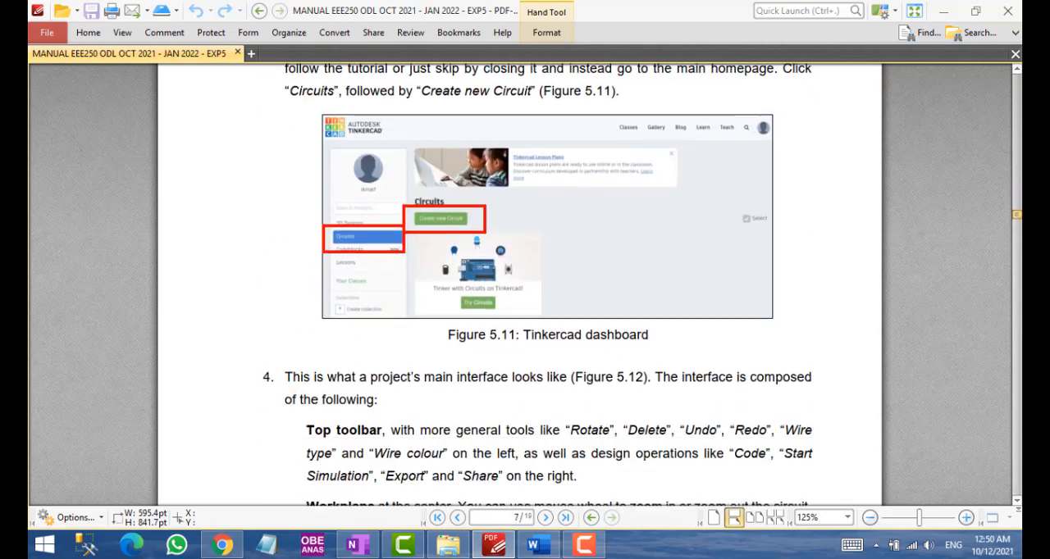
# Search Google for "red led spec" in a new Chrome tab and look through the results for LED specifications
pyautogui.click(357, 545)
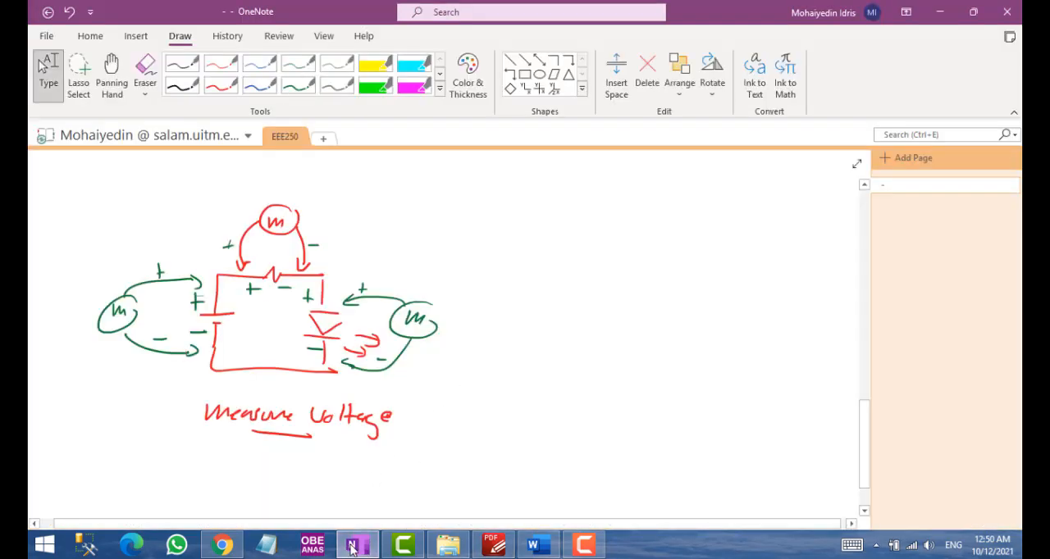
pyautogui.click(222, 545)
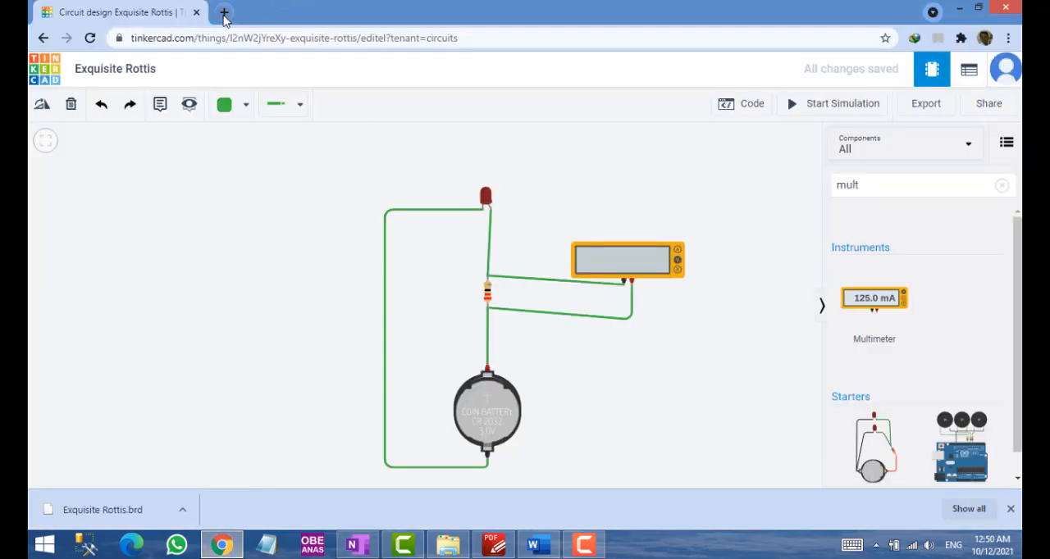
pyautogui.click(224, 12)
pyautogui.write('red')
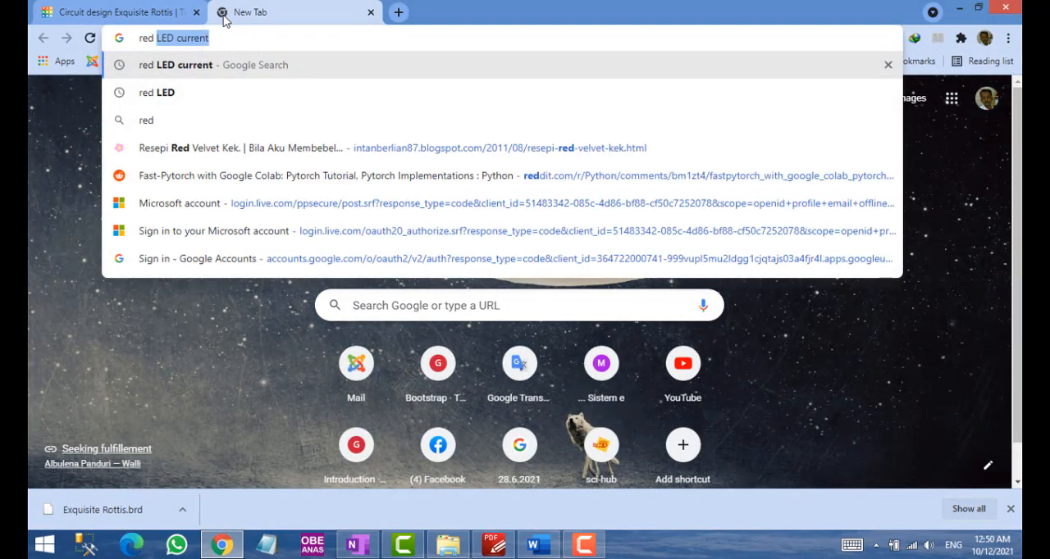
pyautogui.write(' led spec')
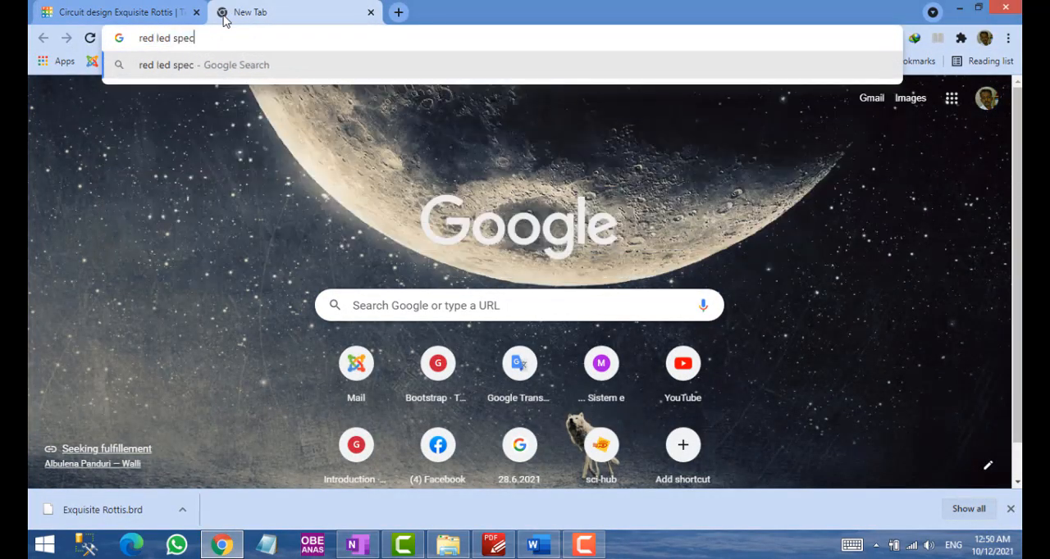
pyautogui.press('Return')
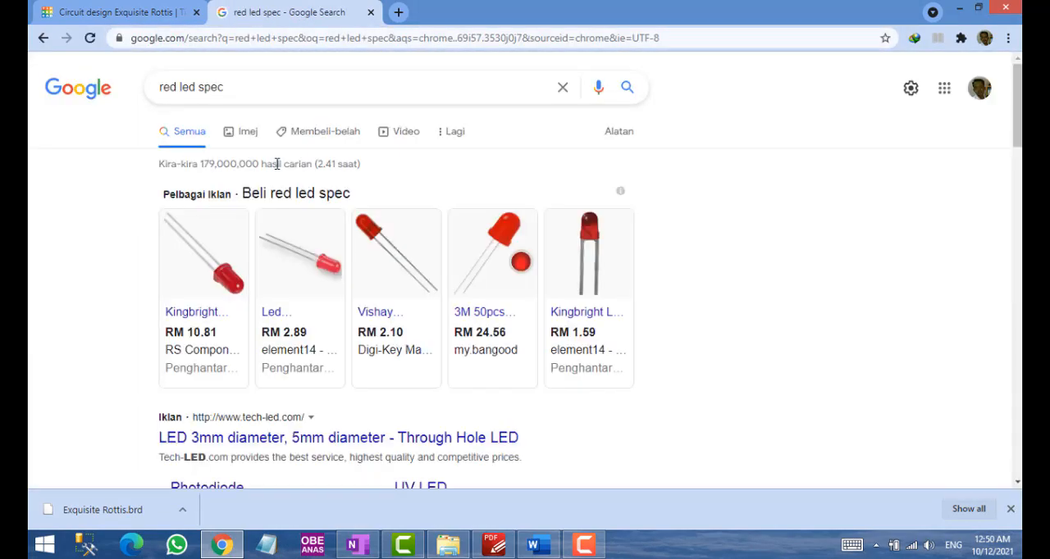
pyautogui.scroll(-3, 273, 185)
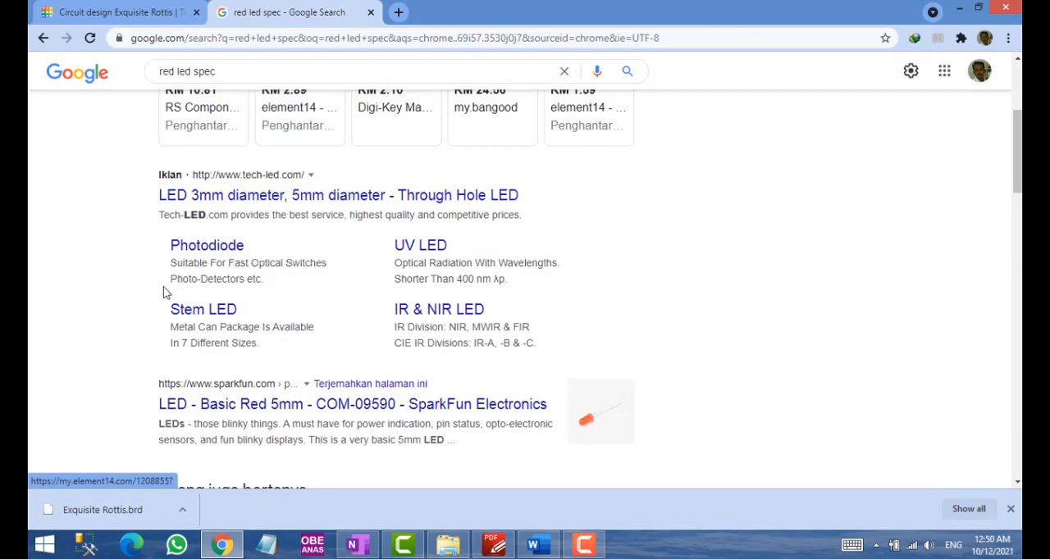
pyautogui.scroll(-2, 114, 277)
pyautogui.scroll(-3, 114, 278)
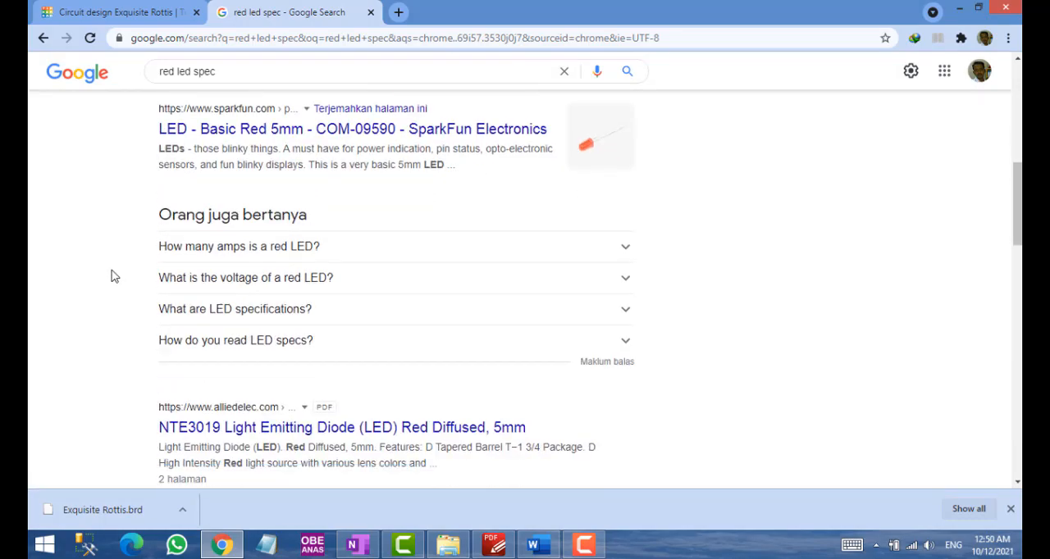
pyautogui.scroll(8, 114, 277)
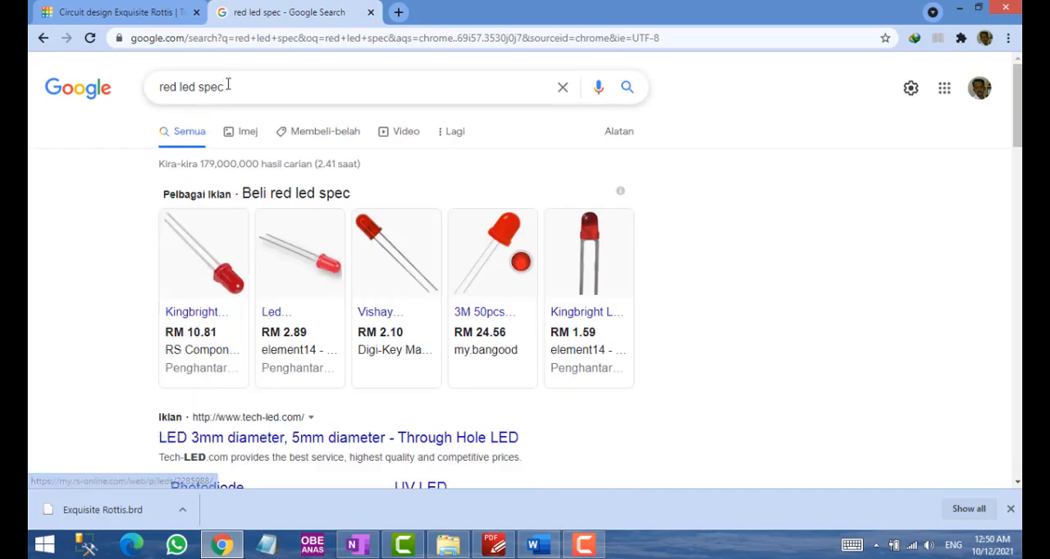
# Change the Google search to "red led current" to look up the LED's forward voltage and rated current
pyautogui.moveTo(226, 87); pyautogui.dragTo(200, 88)
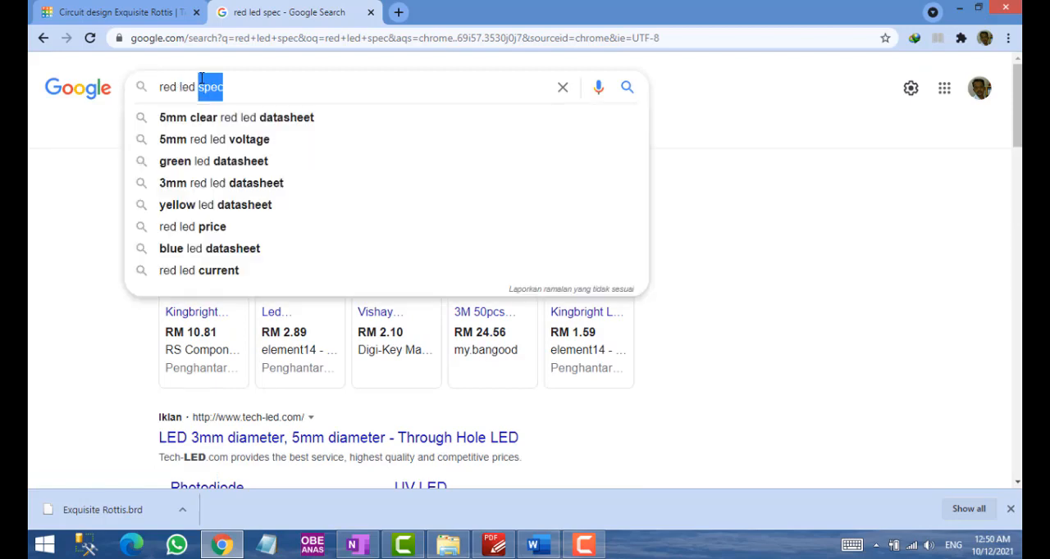
pyautogui.write('current')
pyautogui.press('Return')
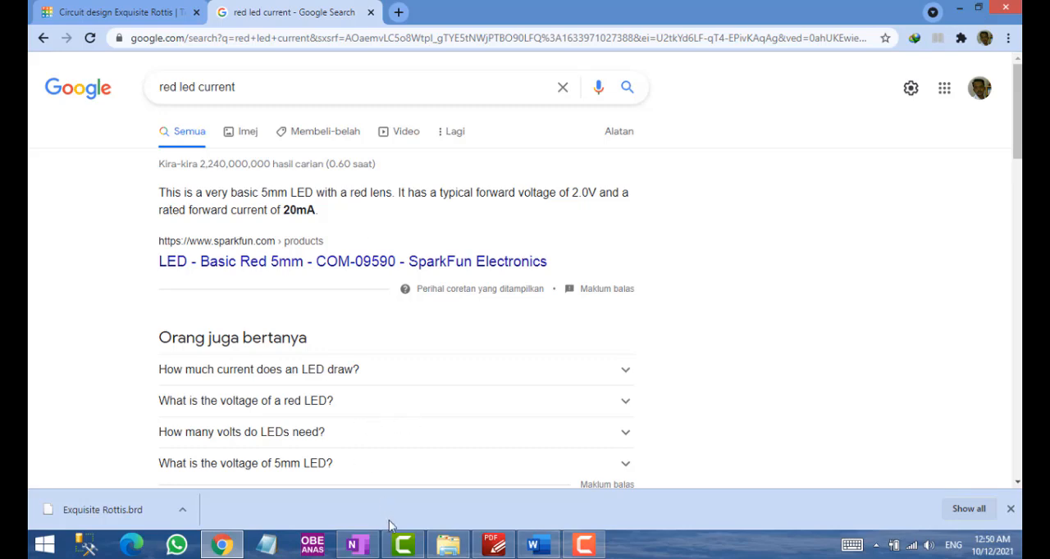
# Compare the amperage and voltage table in the Word lab sheet with the red LED search result and the OneNote circuit sketch
pyautogui.click(538, 545)
pyautogui.scroll(3, 499, 421)
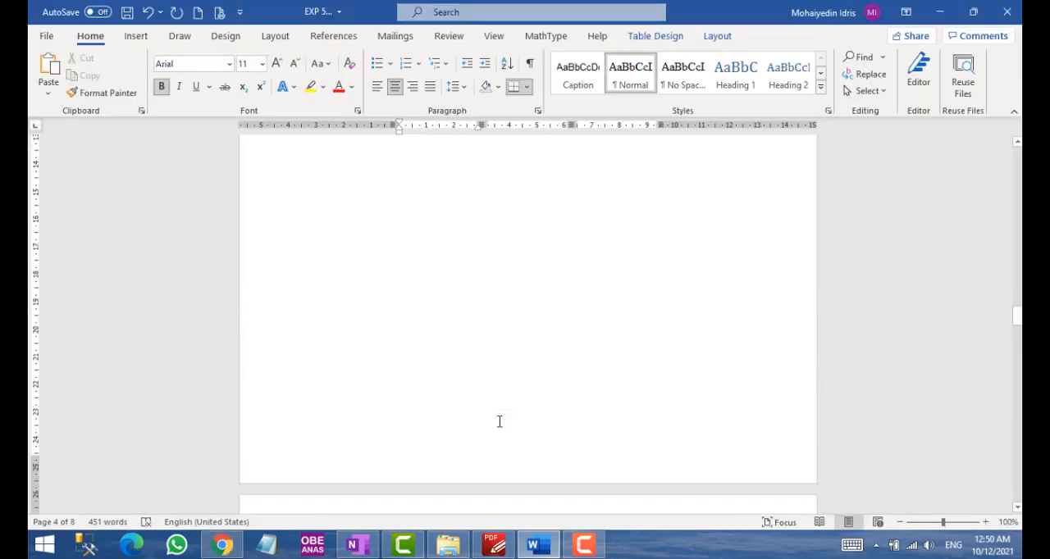
pyautogui.scroll(6, 499, 422)
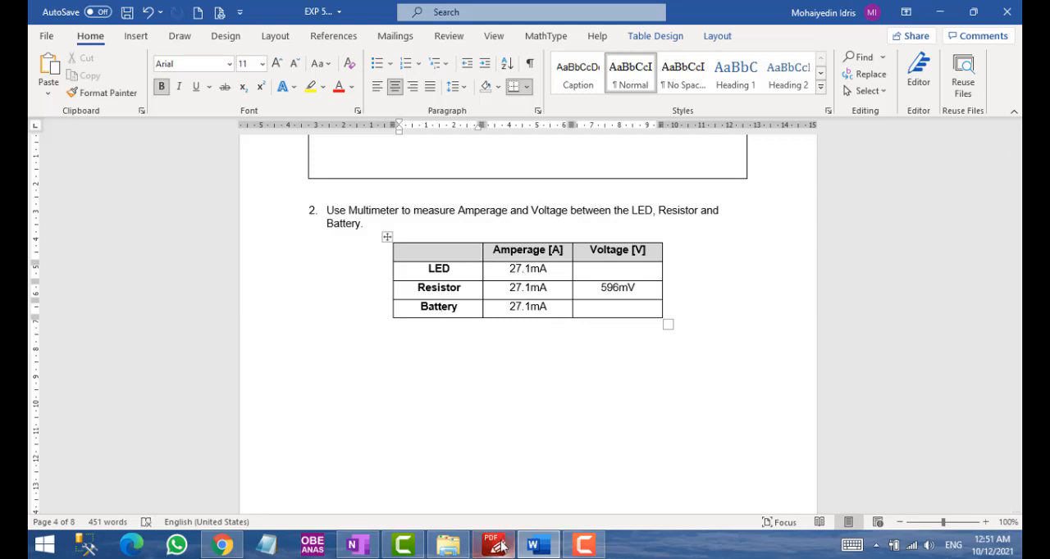
pyautogui.moveTo(456, 553)
pyautogui.click(220, 546)
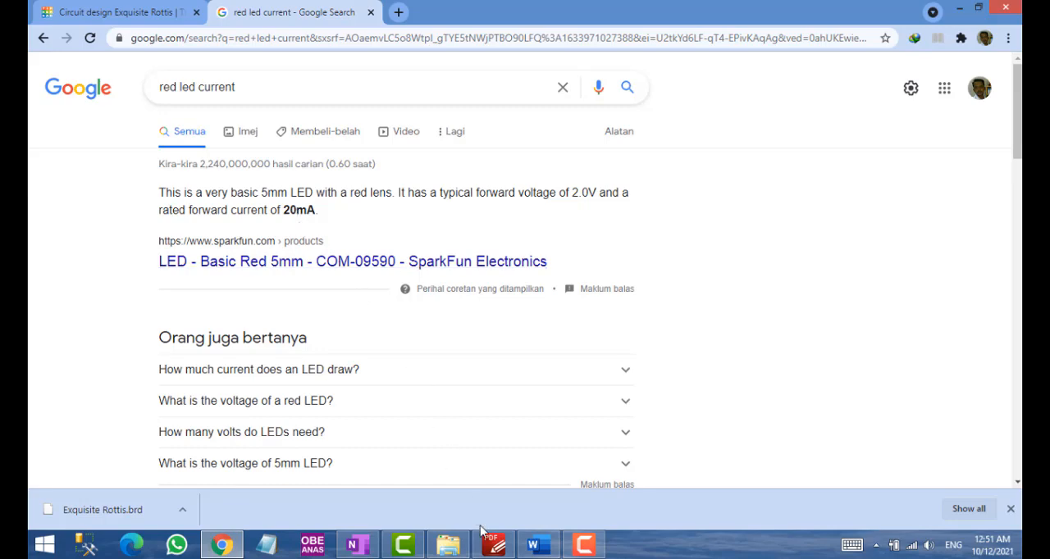
pyautogui.moveTo(488, 546)
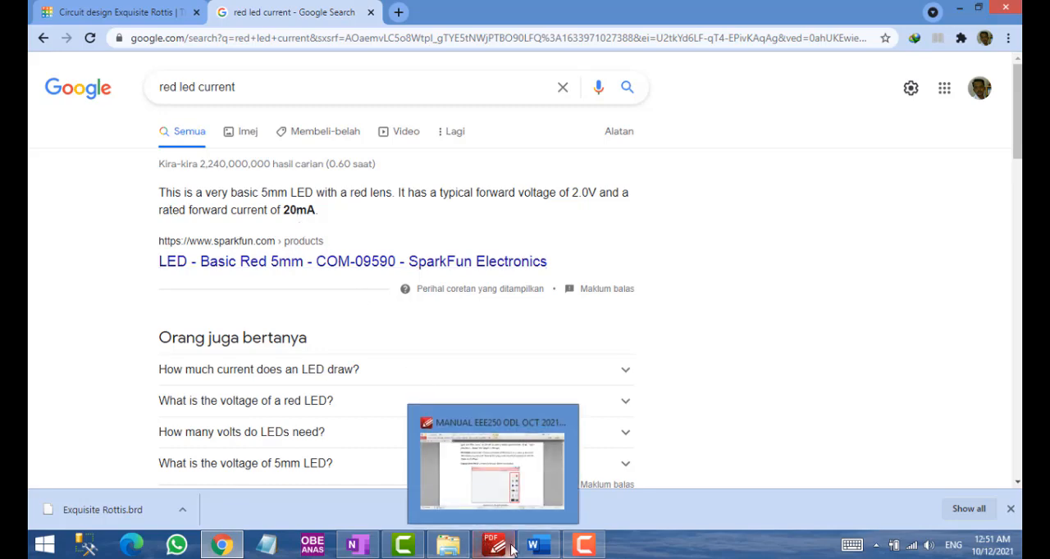
pyautogui.click(356, 545)
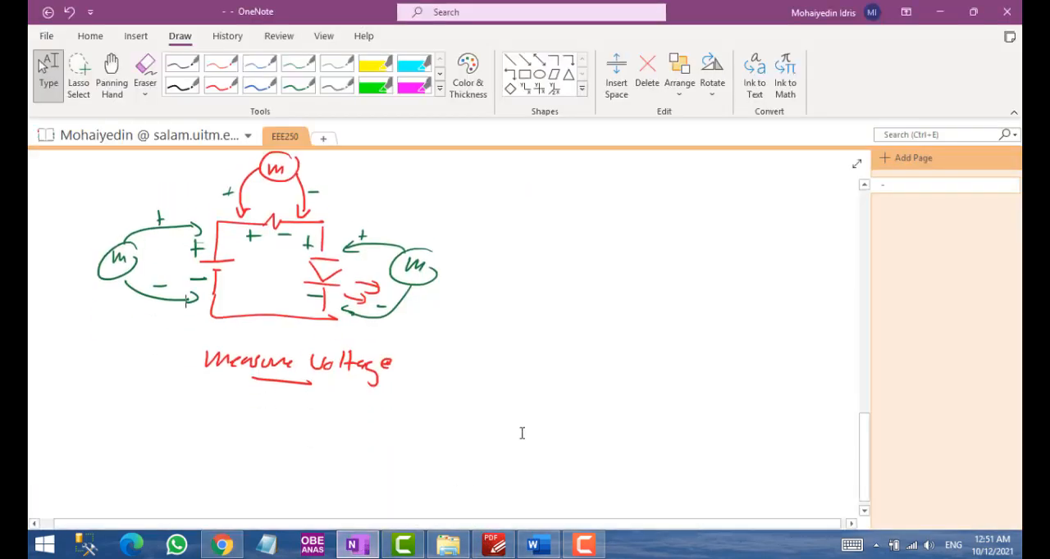
pyautogui.scroll(1, 520, 427)
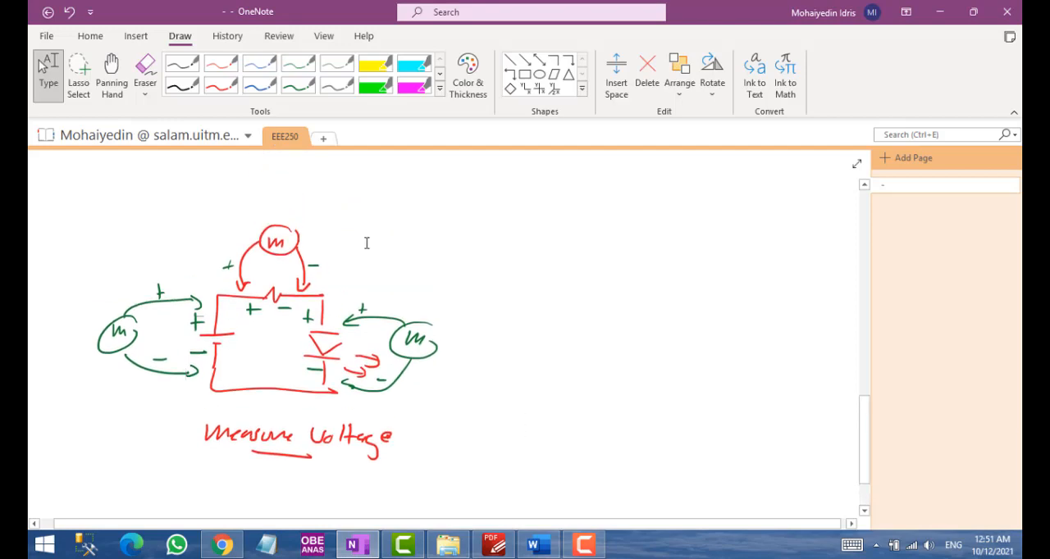
pyautogui.click(298, 84)
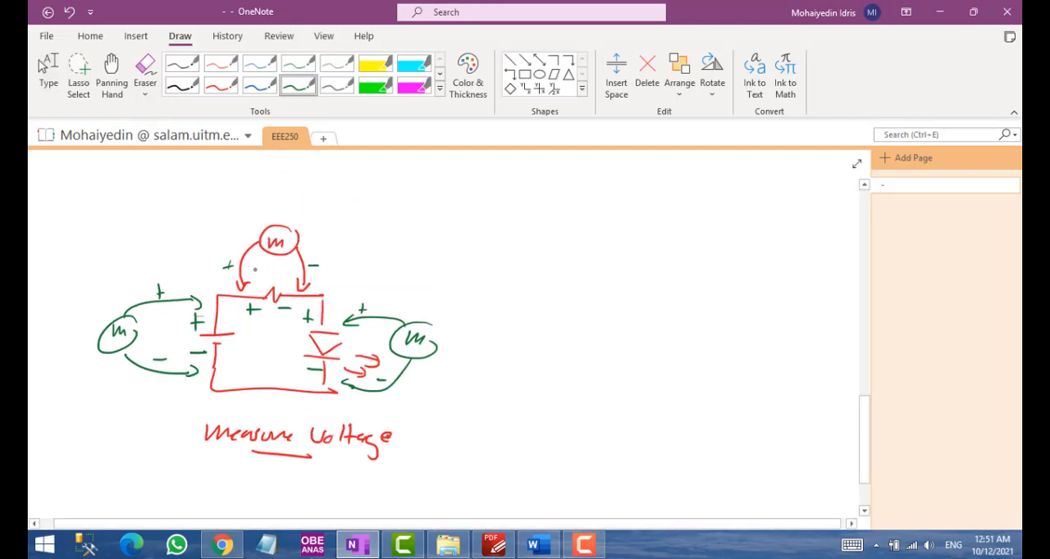
pyautogui.moveTo(266, 269); pyautogui.dragTo(277, 278)
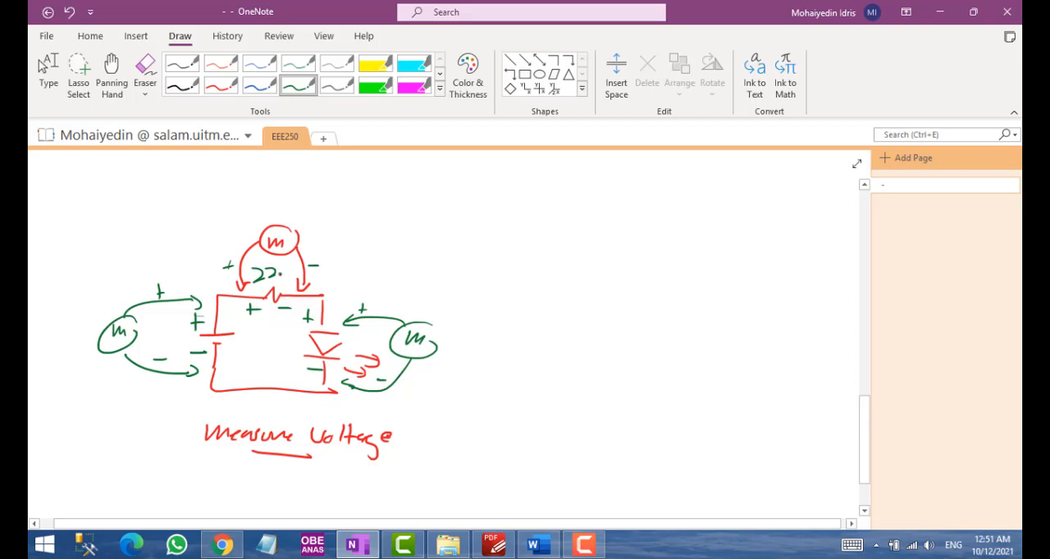
pyautogui.hotkey('alt', 'Tab')
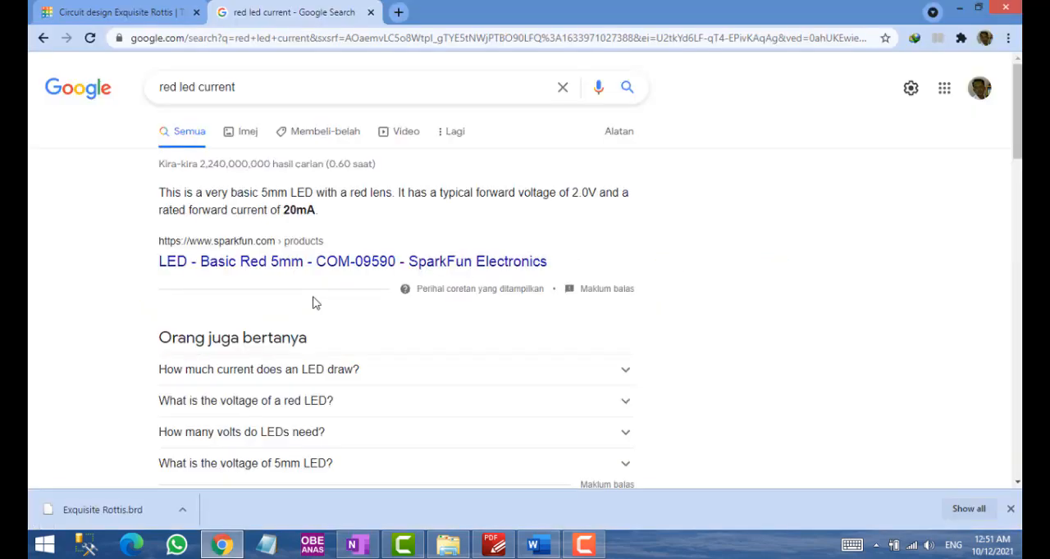
pyautogui.hotkey('alt', 'Tab')
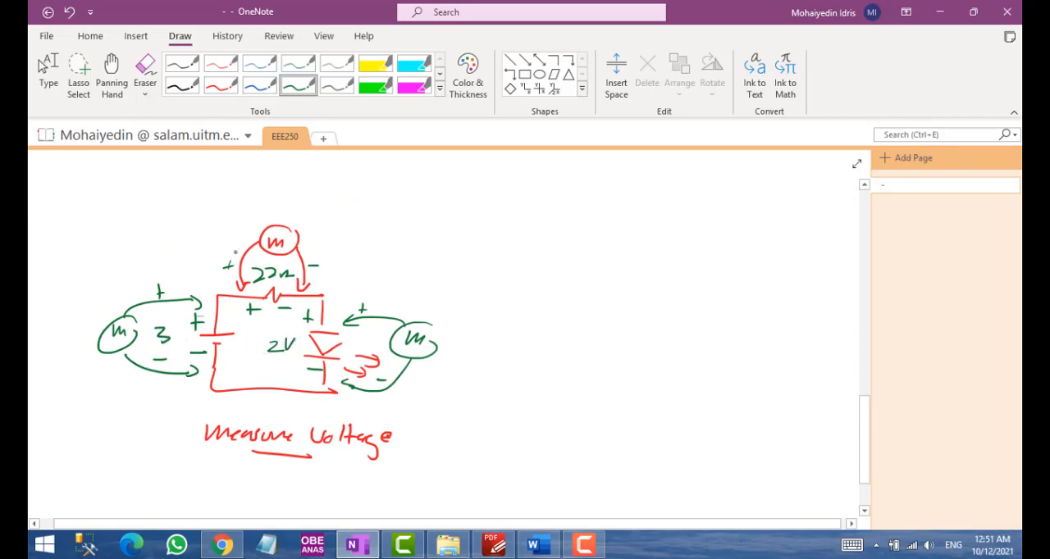
pyautogui.hotkey('ctrl', 'z')
pyautogui.hotkey('ctrl', 'z')
pyautogui.hotkey('ctrl', 'z')
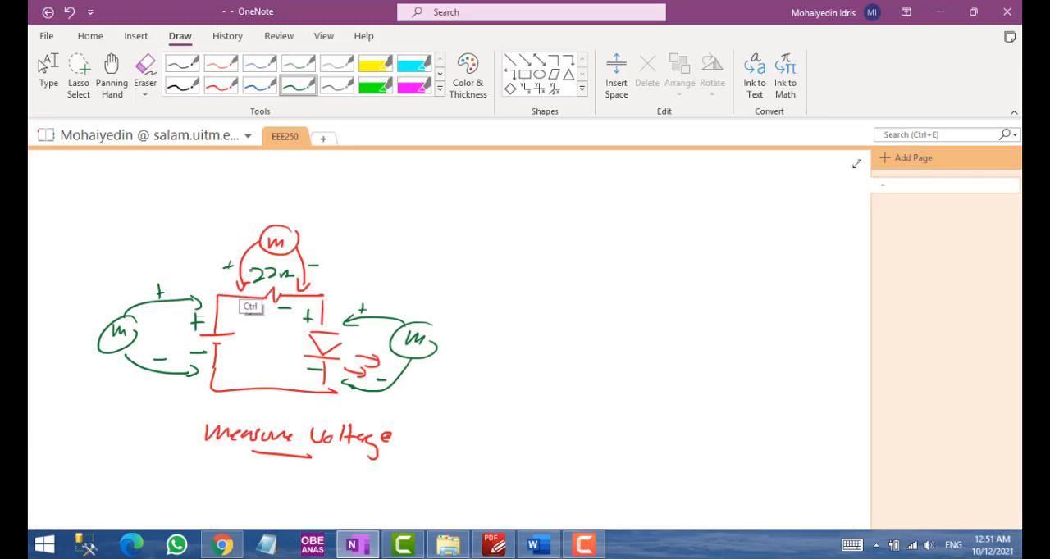
pyautogui.hotkey('ctrl', 'z')
pyautogui.hotkey('ctrl', 'z')
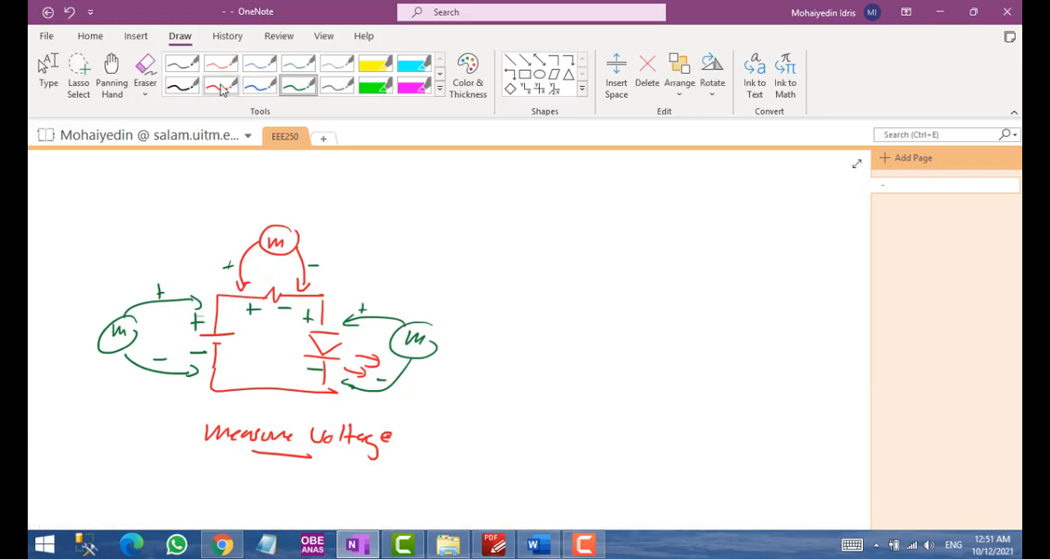
# Label the OneNote circuit sketch in blue ink with 22 Ω at the resistor, 3V at the battery, 2V at the LED and 1V above the resistor's meter
pyautogui.click(259, 85)
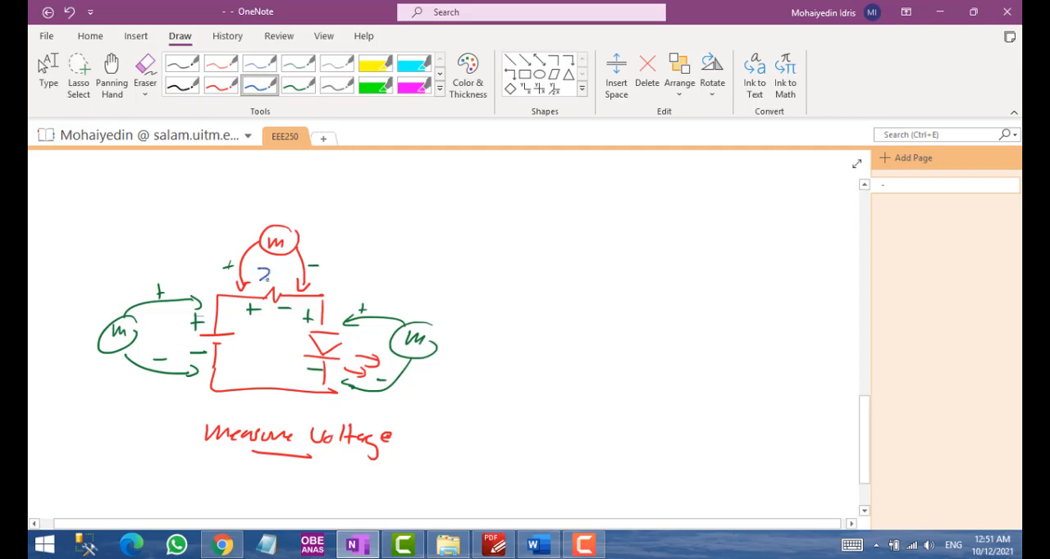
pyautogui.moveTo(270, 270); pyautogui.dragTo(283, 281)
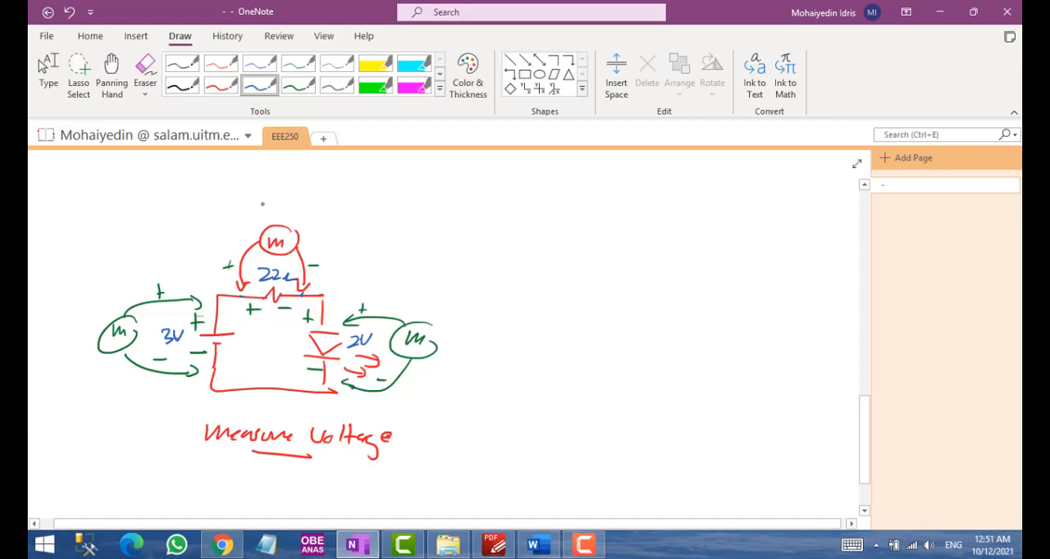
pyautogui.moveTo(264, 200)
pyautogui.mouseDown()
pyautogui.moveTo(264, 215)
pyautogui.moveTo(286, 195)
pyautogui.mouseUp()
# Handwrite the current formula I = 1V / 22 Ω in blue ink beside the circuit sketch, and stop inking
pyautogui.moveTo(447, 216); pyautogui.dragTo(449, 234)
pyautogui.moveTo(453, 216)
pyautogui.mouseDown()
pyautogui.moveTo(458, 229)
pyautogui.moveTo(465, 216)
pyautogui.mouseUp()
pyautogui.moveTo(435, 244)
pyautogui.mouseDown()
pyautogui.moveTo(468, 239)
pyautogui.moveTo(459, 269)
pyautogui.moveTo(495, 258)
pyautogui.mouseUp()
pyautogui.moveTo(413, 244); pyautogui.dragTo(424, 243)
pyautogui.moveTo(412, 250)
pyautogui.mouseDown()
pyautogui.moveTo(425, 248)
pyautogui.moveTo(386, 254)
pyautogui.mouseUp()
pyautogui.moveTo(380, 256)
pyautogui.mouseDown()
pyautogui.moveTo(392, 255)
pyautogui.moveTo(394, 231)
pyautogui.mouseUp()
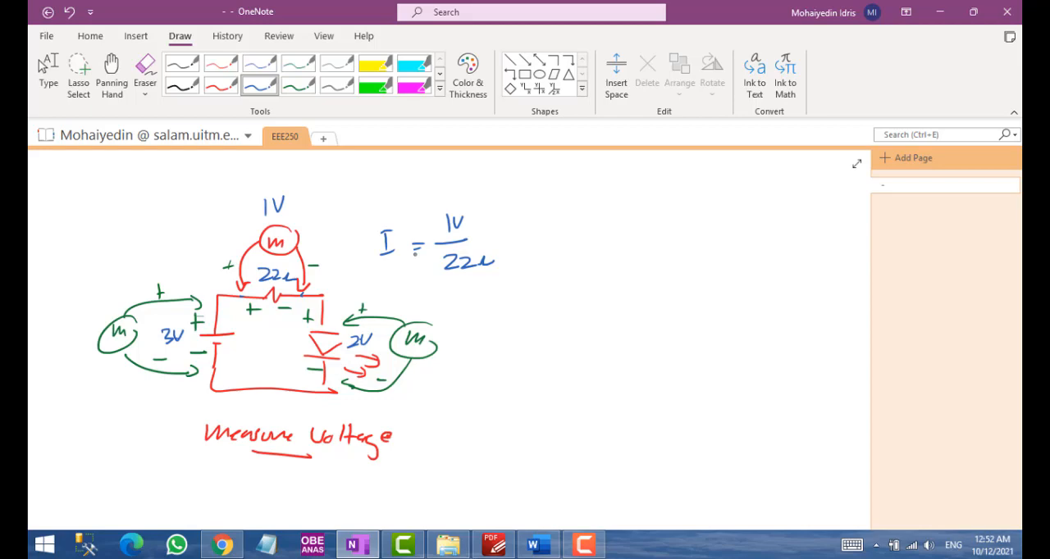
pyautogui.press('Escape')
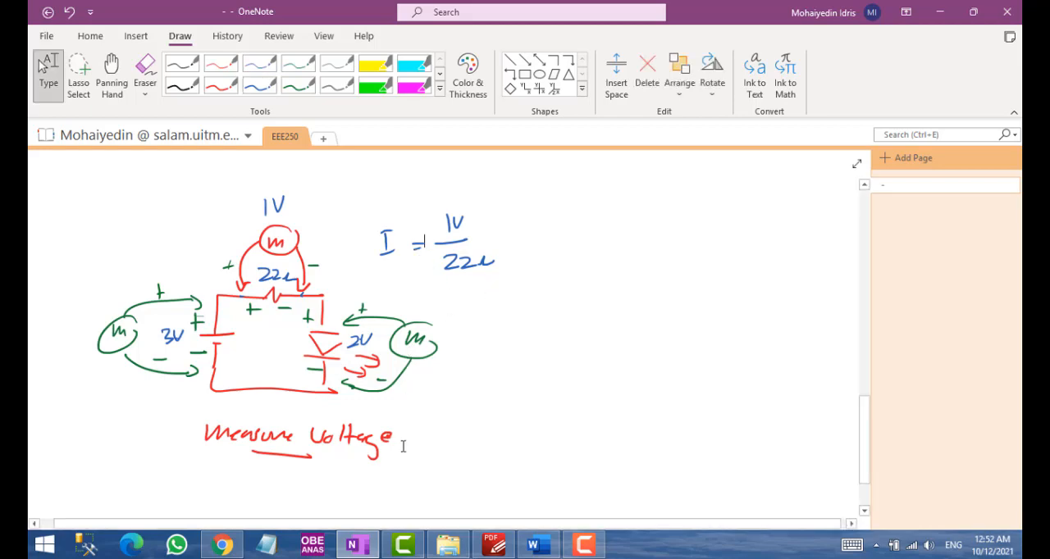
# Switch to the Word lab sheet and check the resistor's amperage and voltage in the measurement table against the handwritten calculation
pyautogui.moveTo(494, 545)
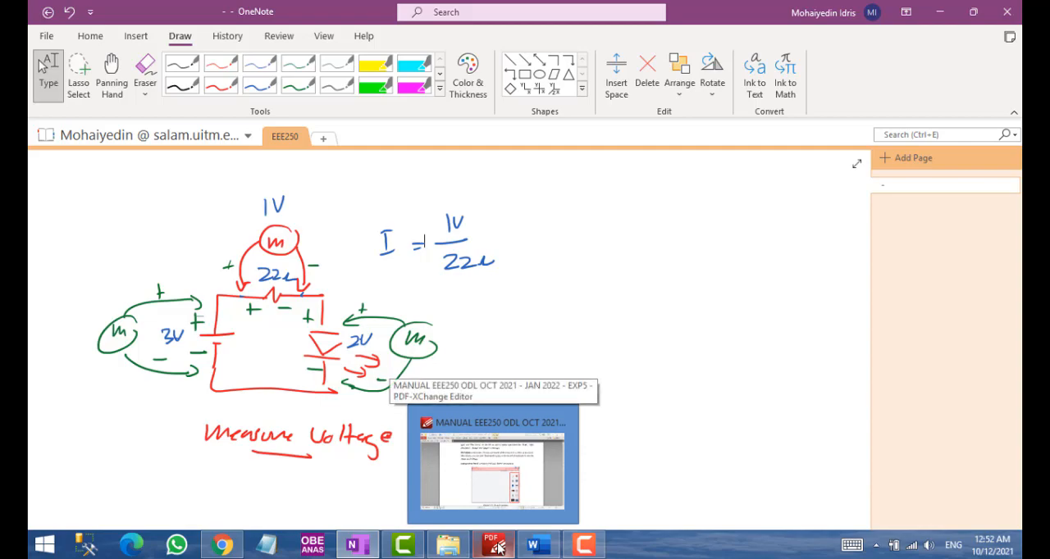
pyautogui.hotkey('alt', 'Tab')
pyautogui.hotkey('alt', 'Tab')
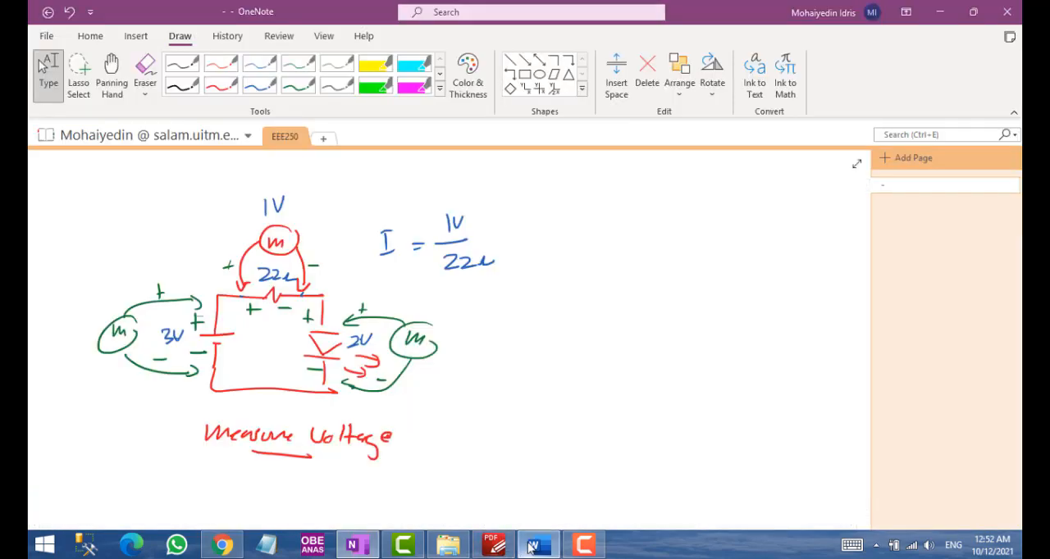
pyautogui.click(535, 545)
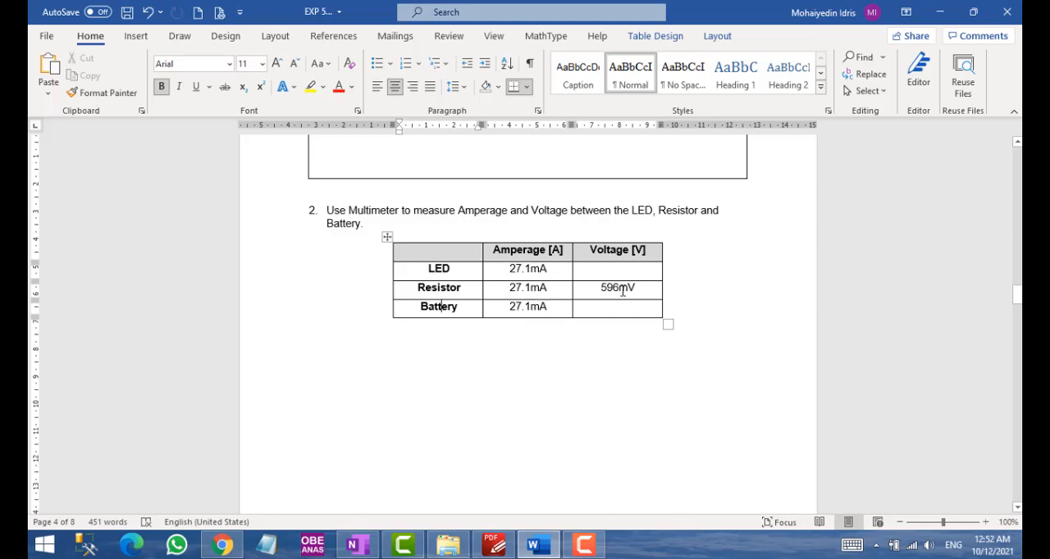
pyautogui.press('alt')
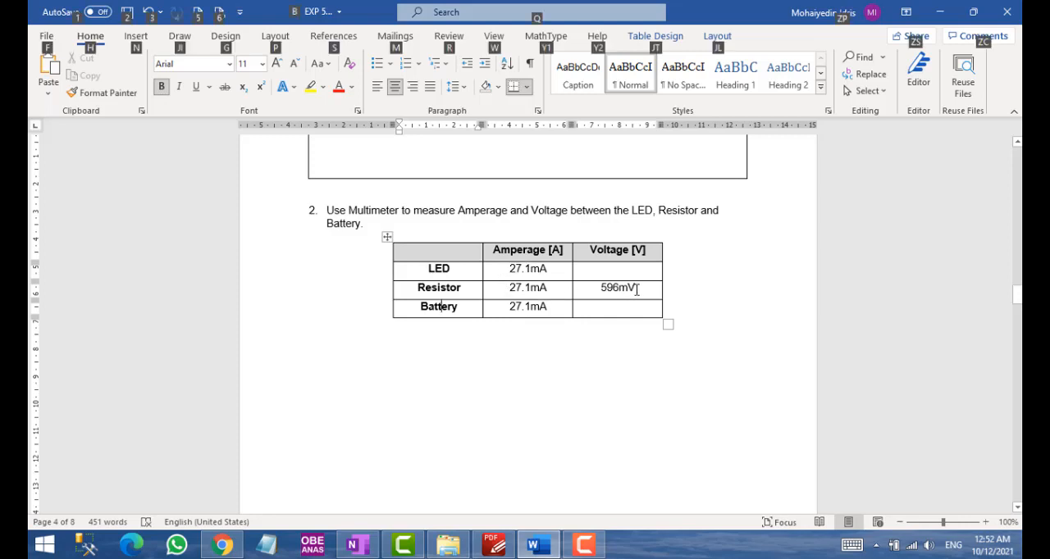
# Compare the handwritten current formula in OneNote with the resistor's amperage and voltage in the Word measurement table
pyautogui.hotkey('alt', 'Tab')
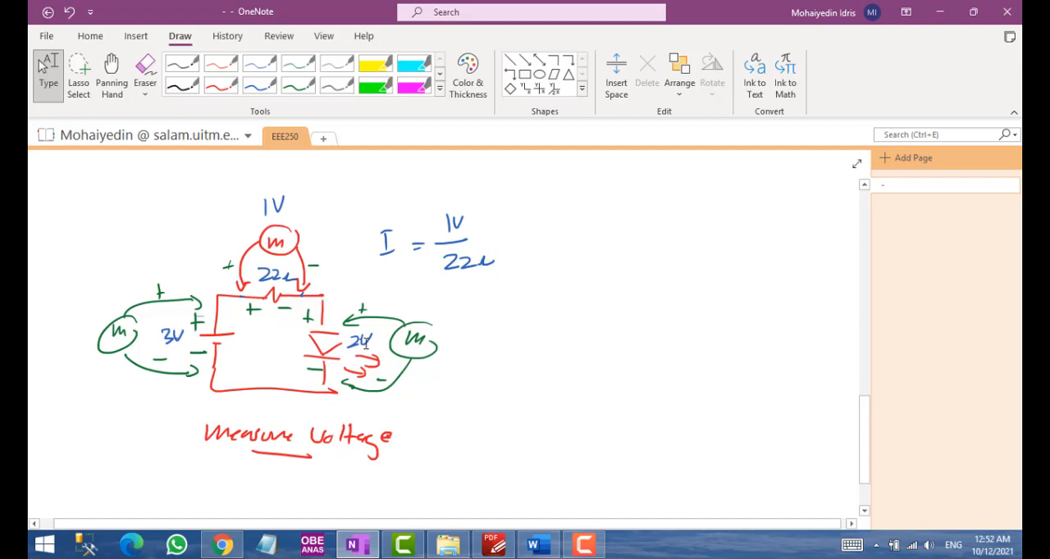
pyautogui.hotkey('alt', 'Tab')
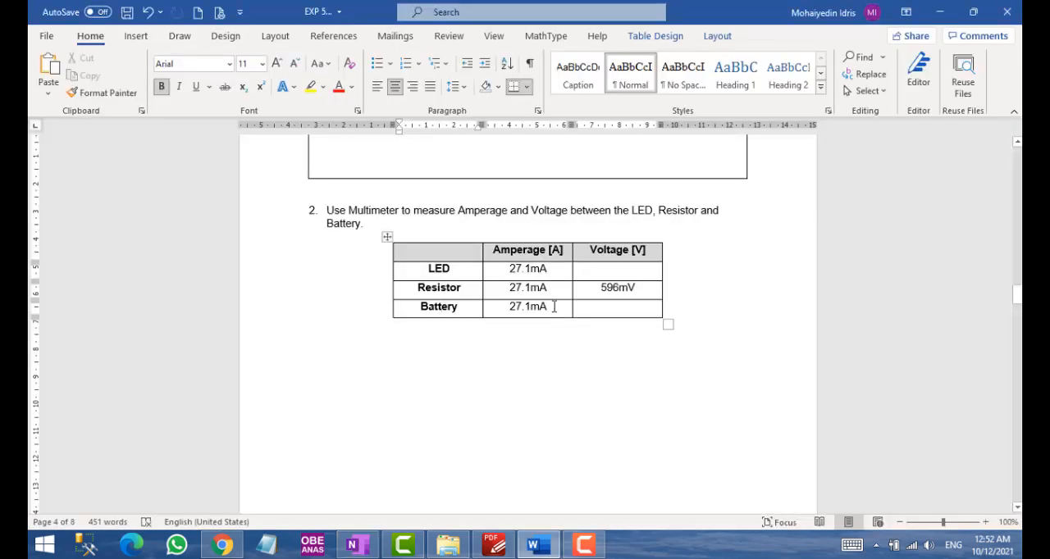
pyautogui.hotkey('alt', 'Tab')
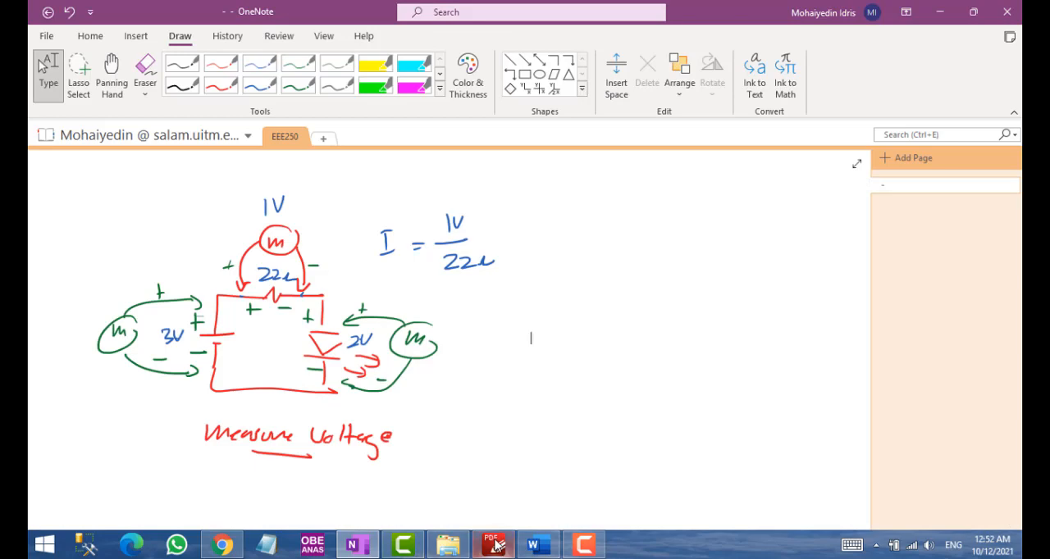
# Switch to the Tinkercad circuit in Chrome and inspect the LED's colour and the resistor multimeter's mode
pyautogui.click(220, 548)
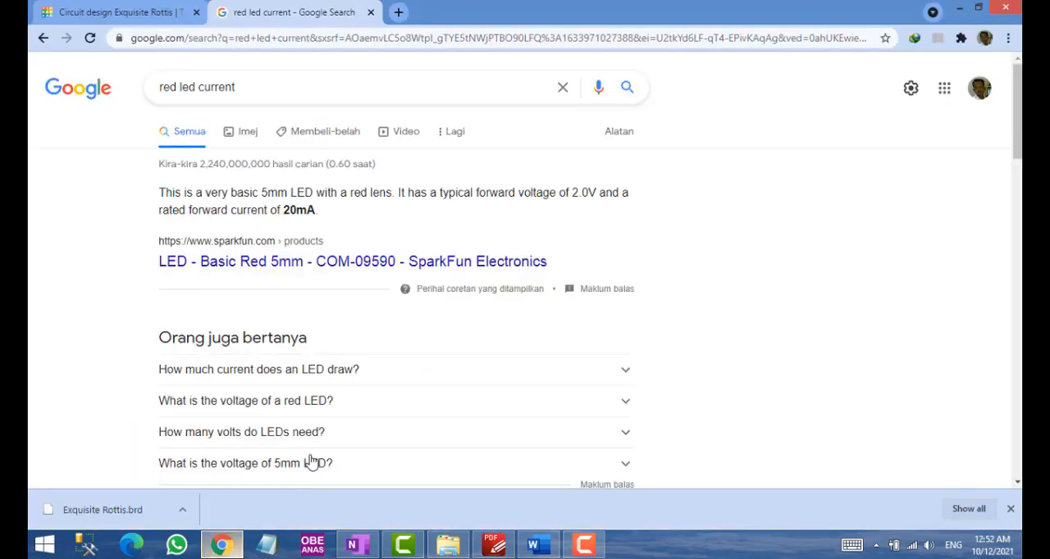
pyautogui.click(119, 13)
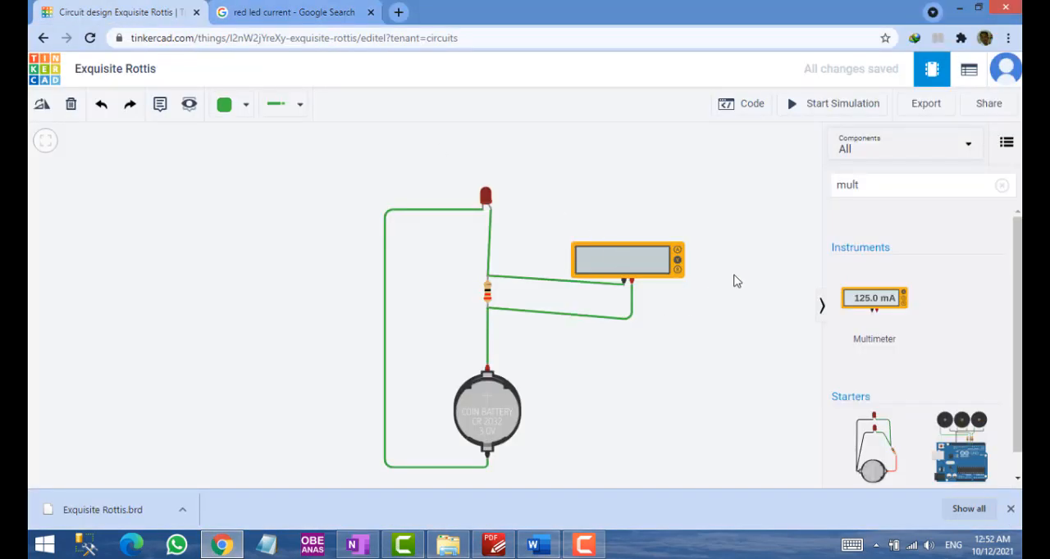
pyautogui.click(489, 196)
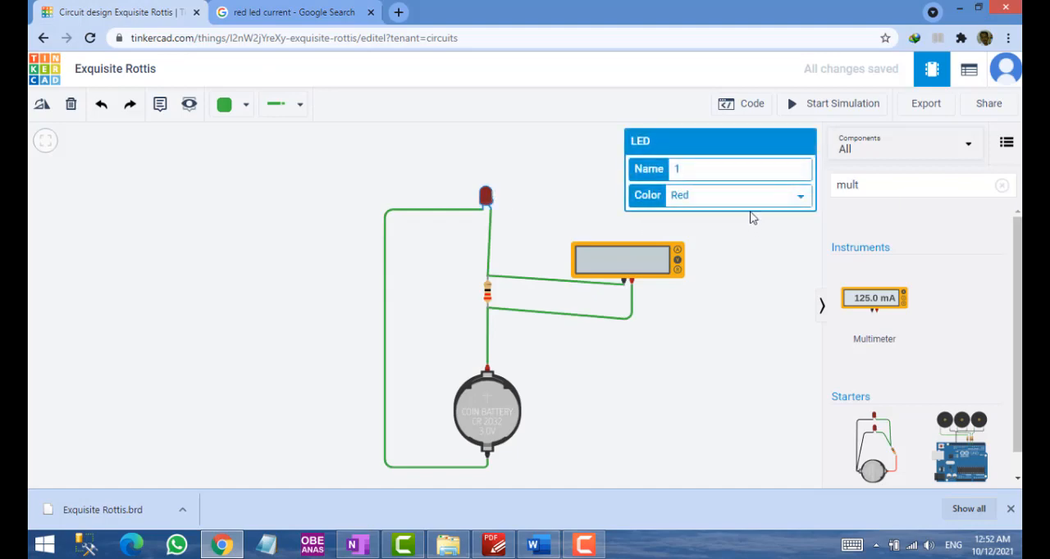
pyautogui.click(749, 204)
pyautogui.click(749, 205)
pyautogui.click(733, 325)
pyautogui.click(660, 280)
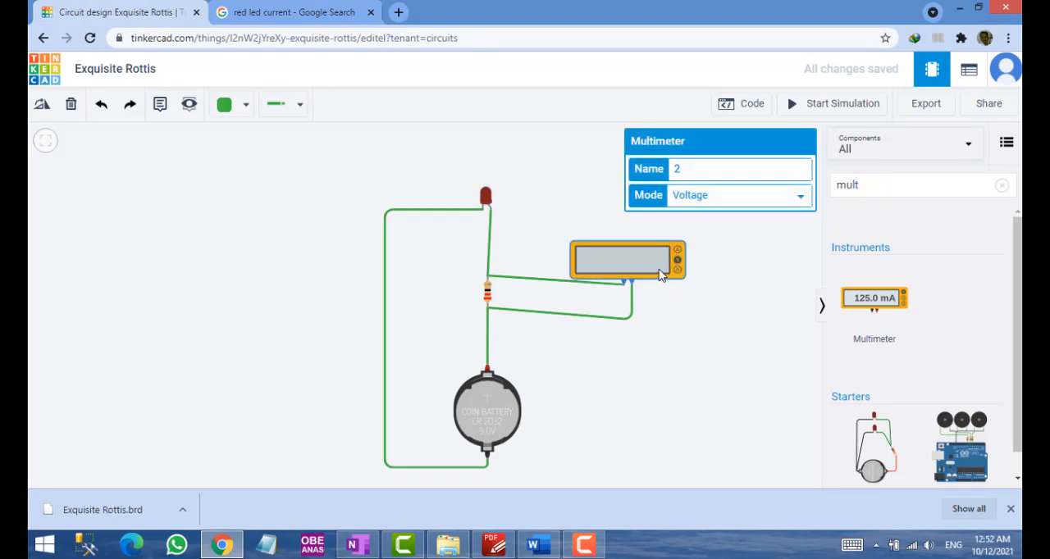
# Add another multimeter to the circuit just above the LED and check that its mode is Voltage
pyautogui.click(876, 302)
pyautogui.moveTo(876, 302); pyautogui.dragTo(482, 178)
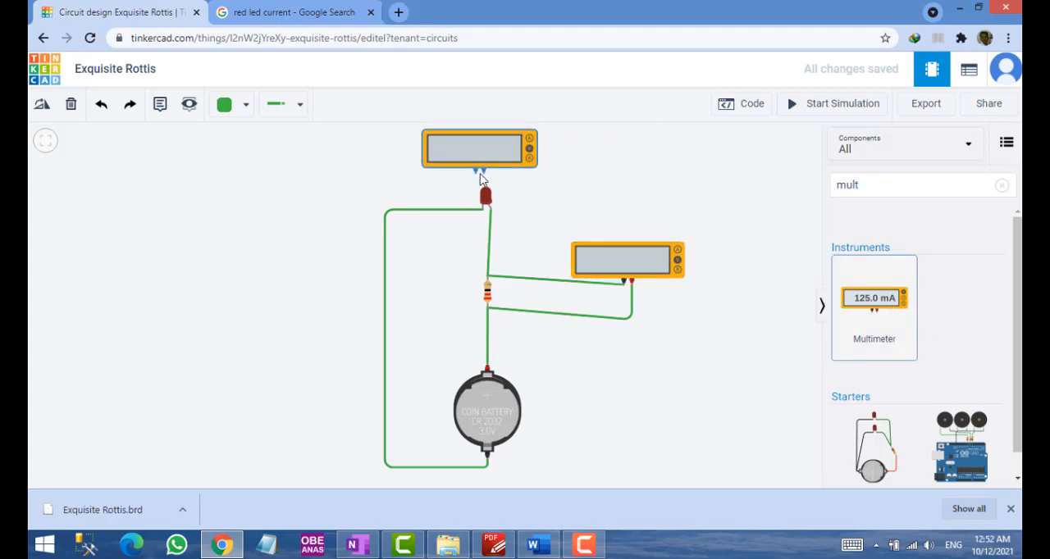
pyautogui.click(492, 162)
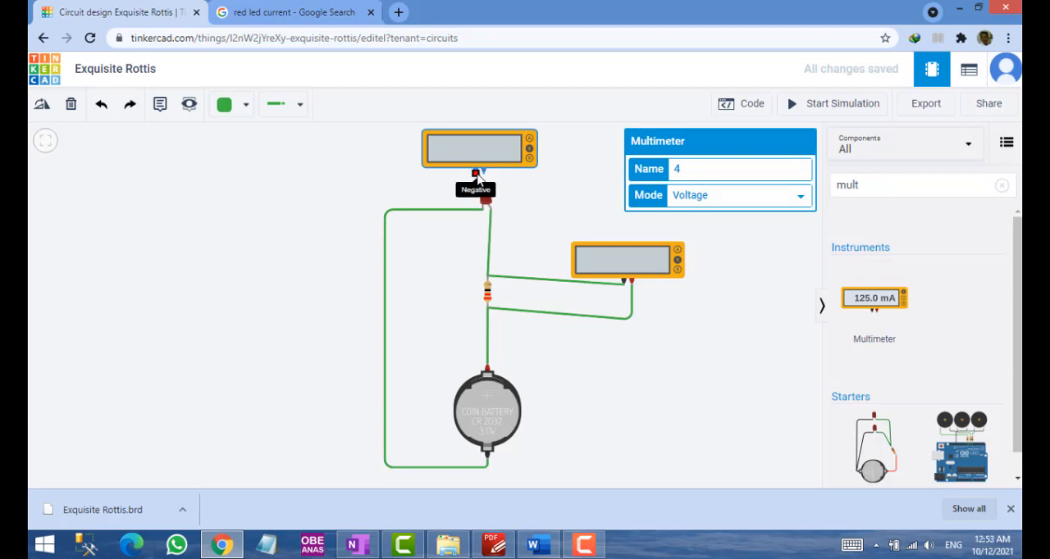
# Wire the new multimeter across the LED, negative terminal to the cathode and positive terminal to the anode
pyautogui.click(477, 173)
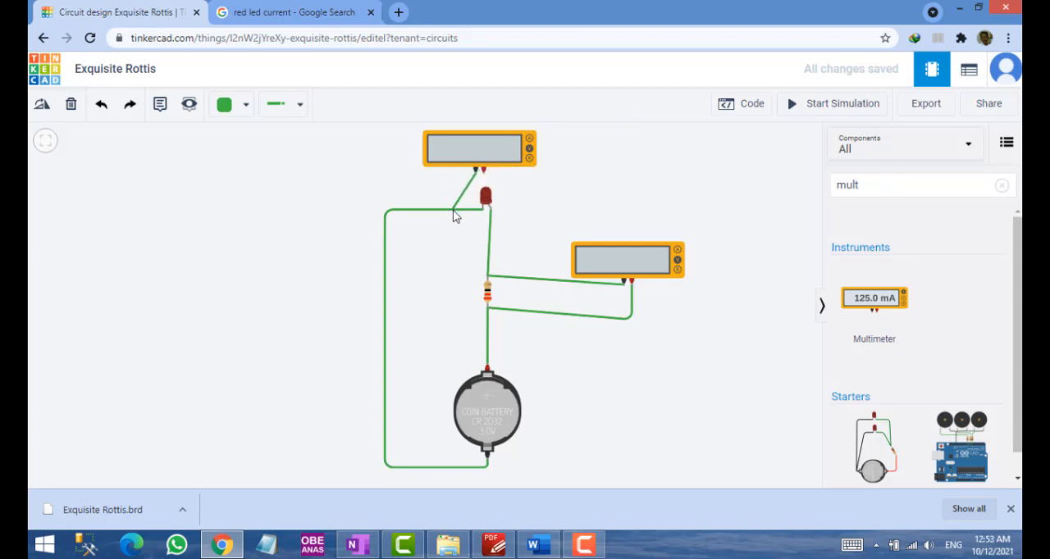
pyautogui.click(486, 198)
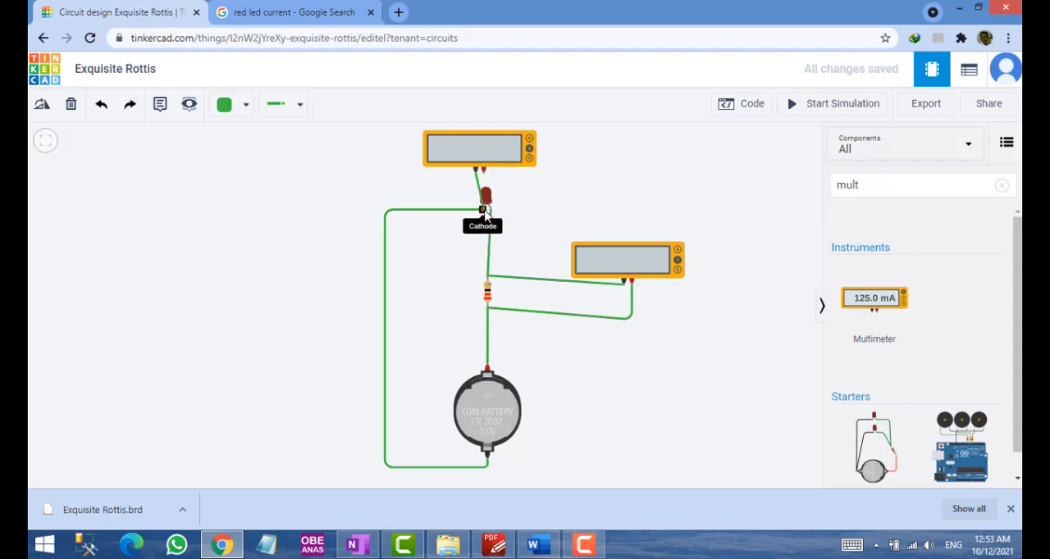
pyautogui.click(484, 212)
pyautogui.click(484, 172)
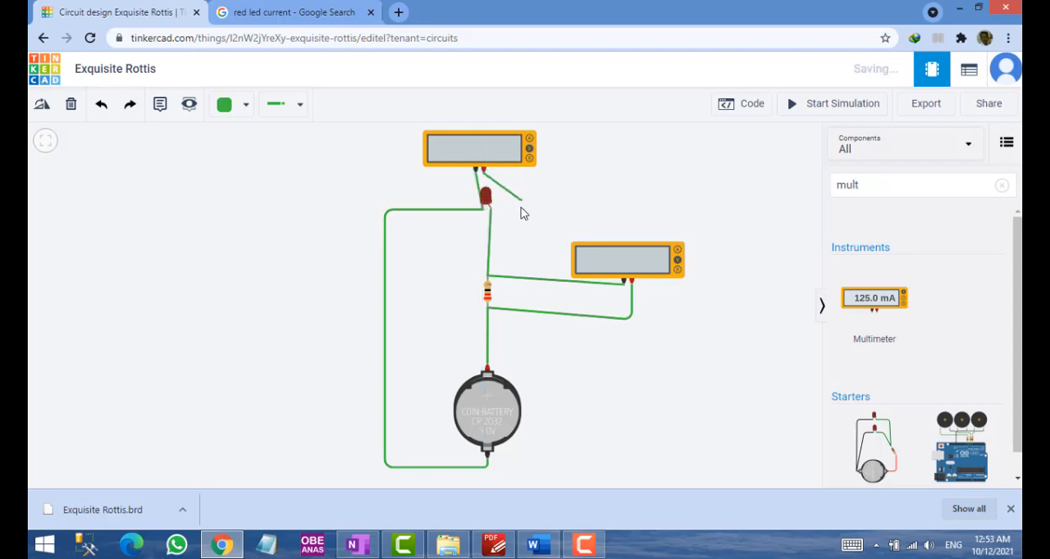
pyautogui.click(491, 210)
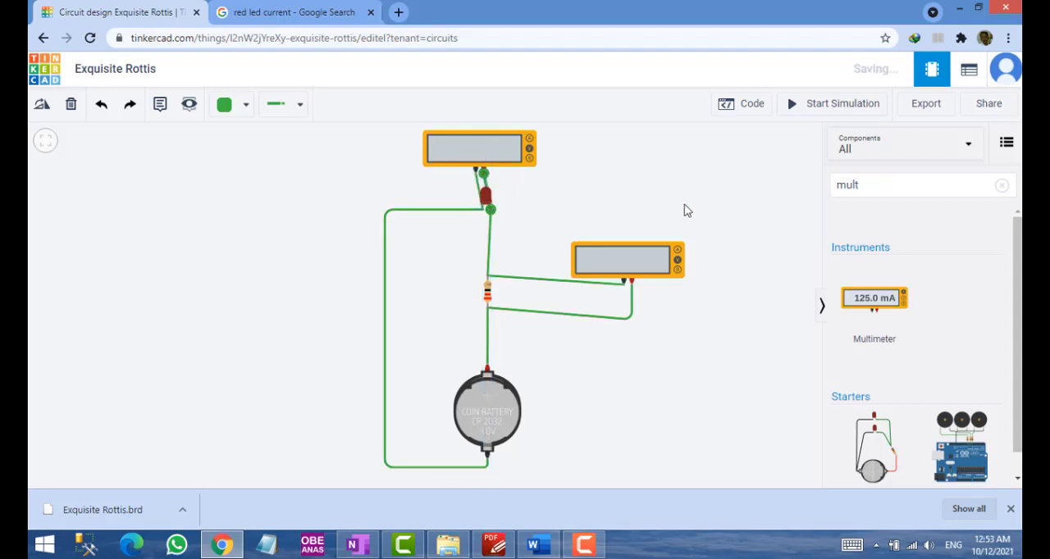
# Simulate the circuit to read the LED's voltage, and compare it with the OneNote sketch and the red LED search result
pyautogui.click(828, 107)
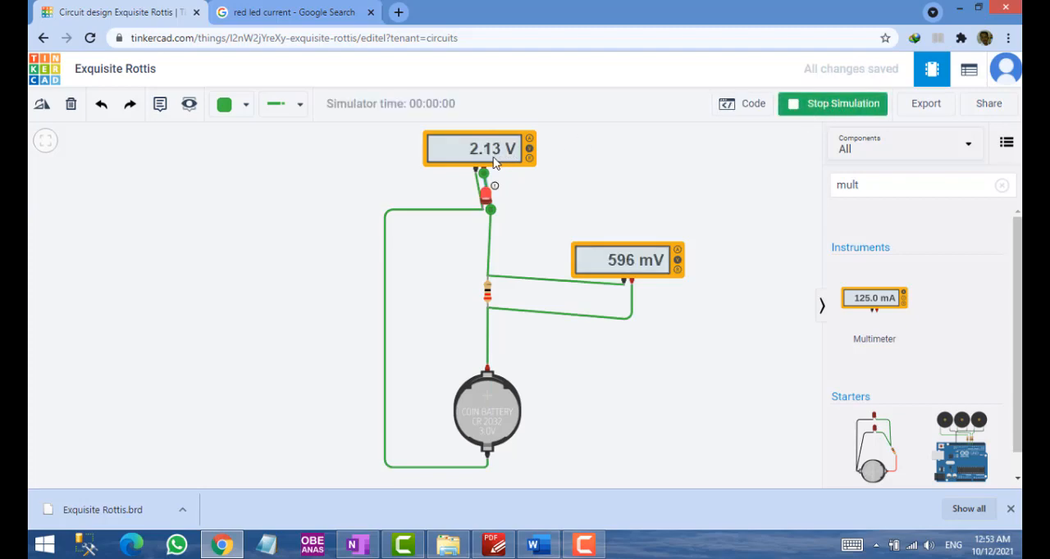
pyautogui.click(816, 105)
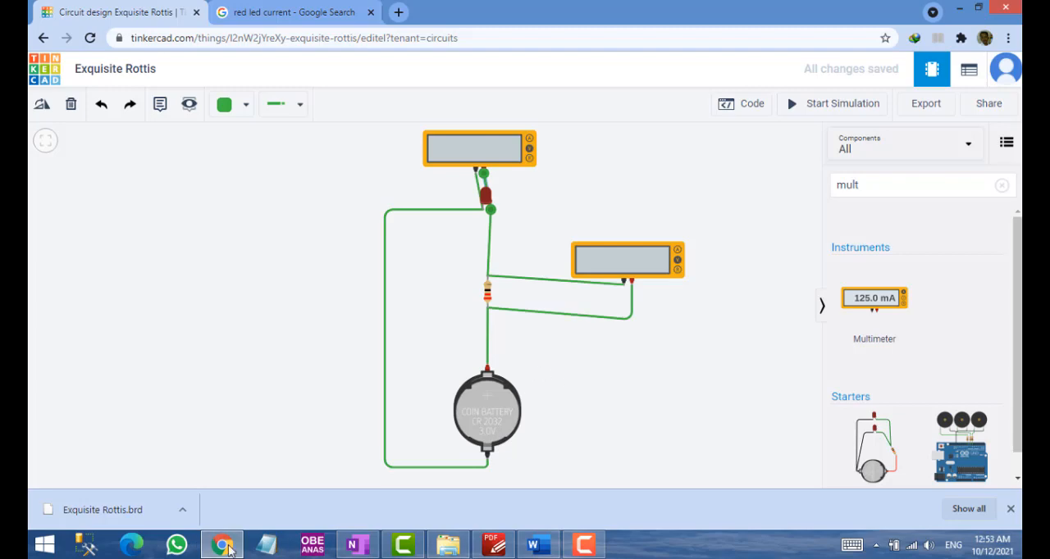
pyautogui.click(234, 547)
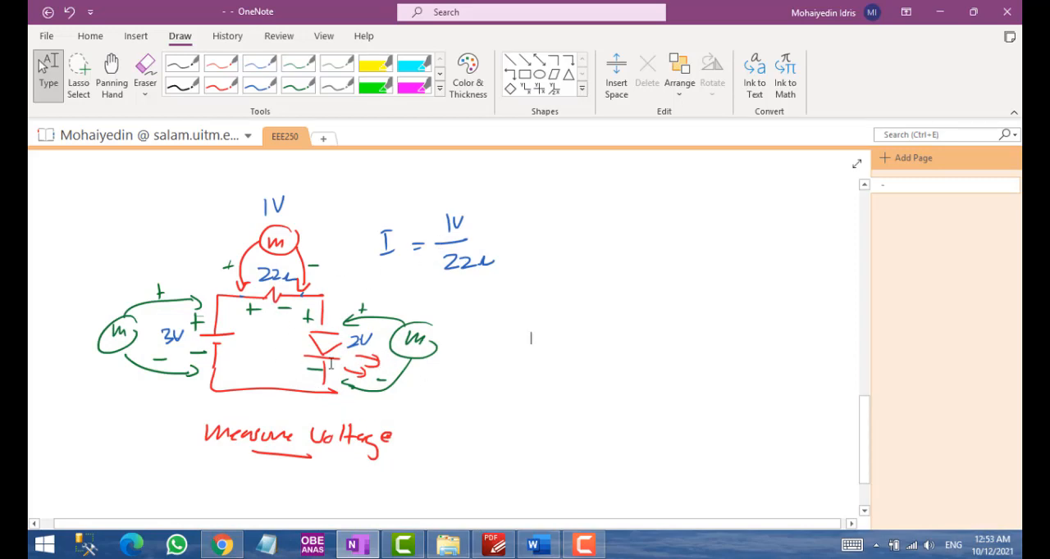
pyautogui.click(222, 544)
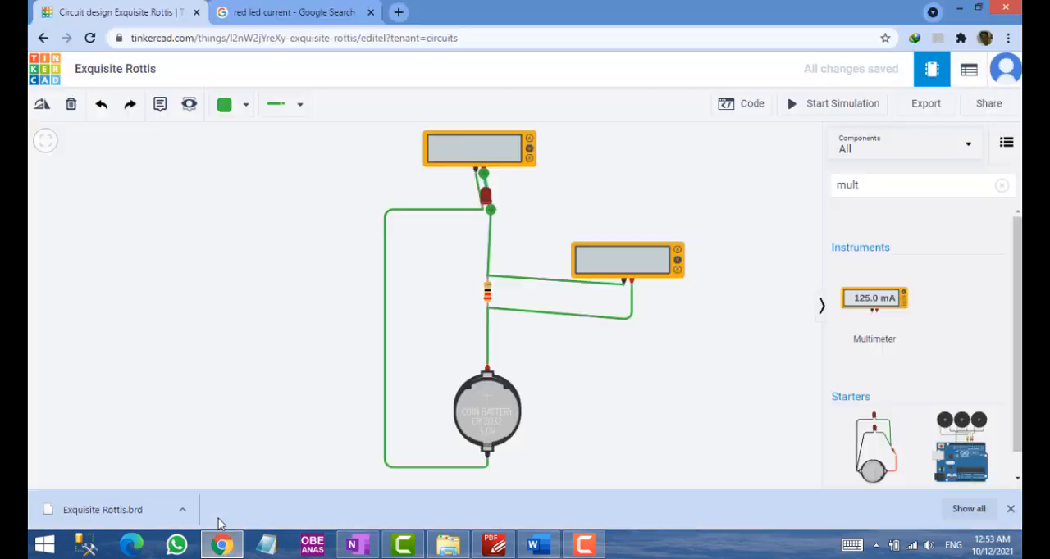
pyautogui.click(272, 25)
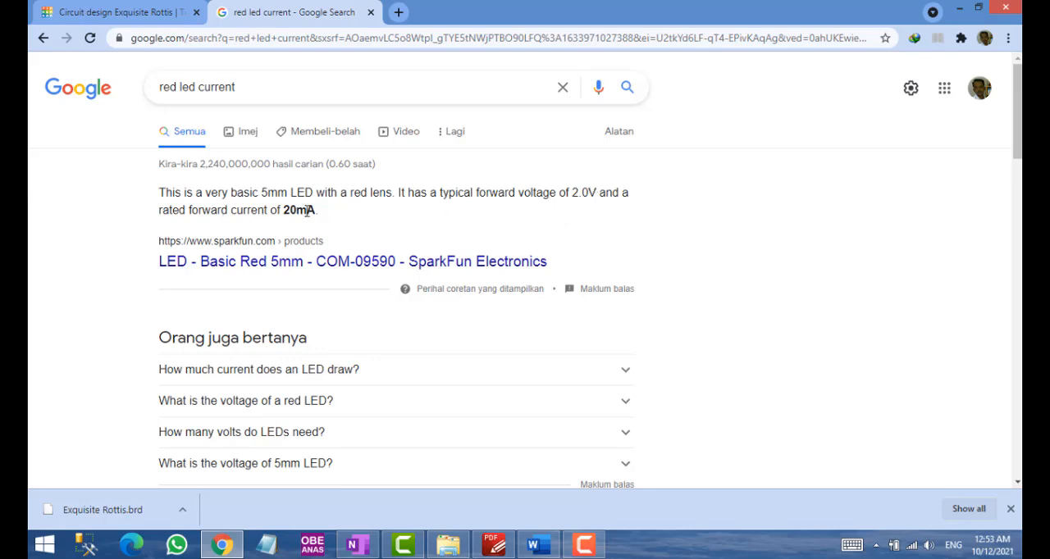
# Switch to OneNote and draw a blue current arrowhead on the wire at the positive side of the 22 Ω resistor
pyautogui.hotkey('alt', 'Tab')
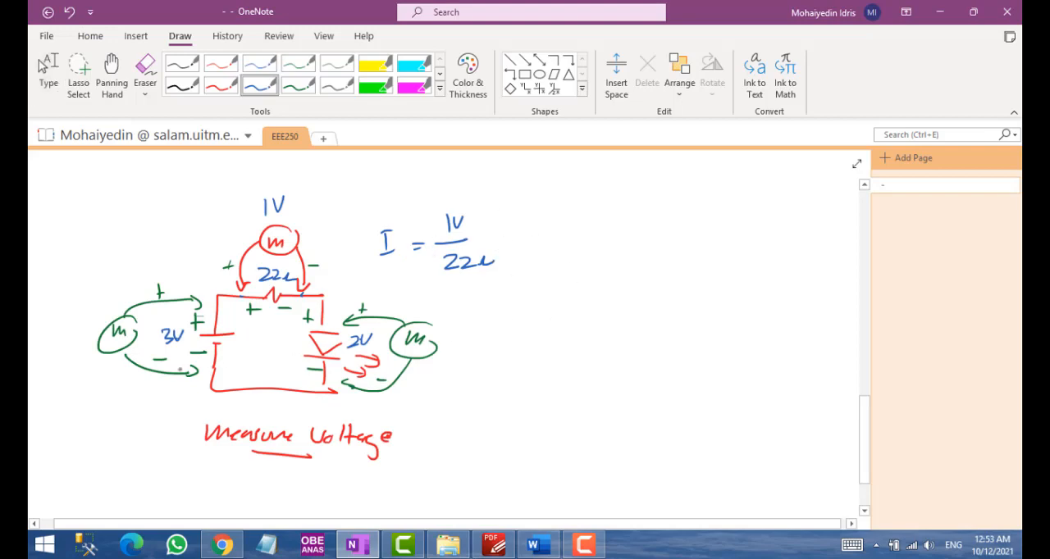
pyautogui.moveTo(234, 291); pyautogui.dragTo(242, 305)
pyautogui.rightClick(174, 337)
pyautogui.click(413, 341)
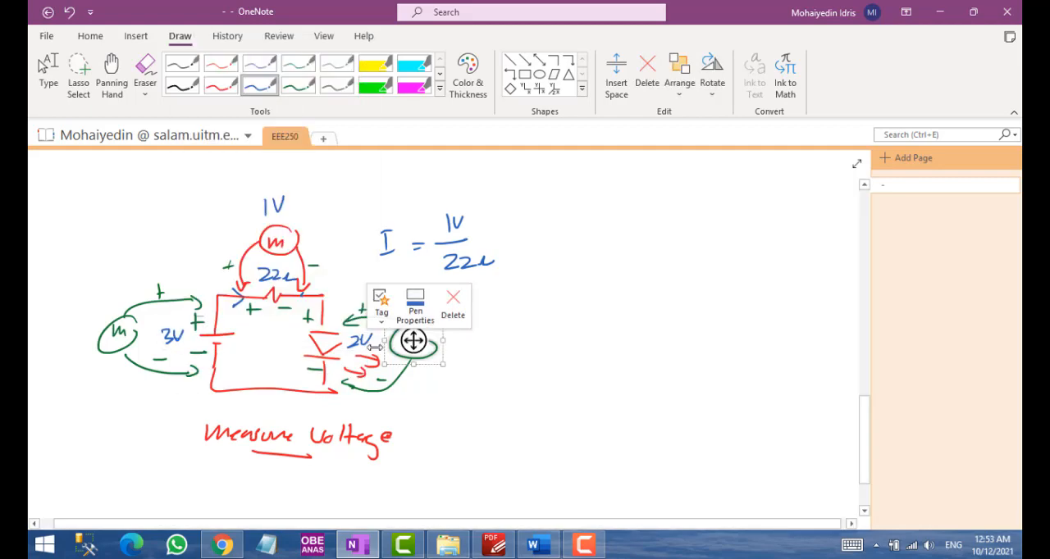
pyautogui.click(320, 303)
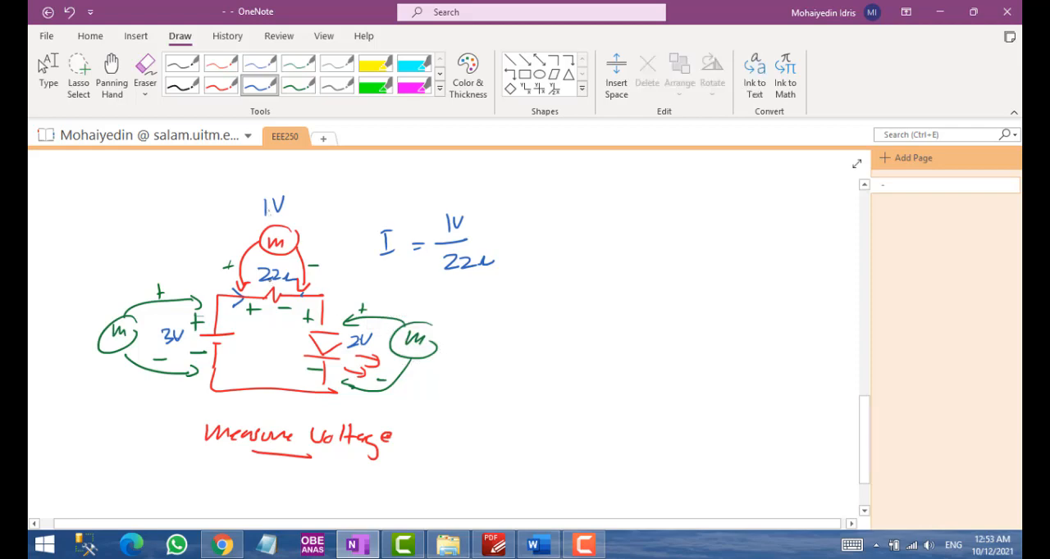
# Handwrite the result = 45.45 mA in blue ink after the 1V / 22 Ω formula
pyautogui.moveTo(485, 236); pyautogui.dragTo(497, 241)
pyautogui.moveTo(514, 244); pyautogui.dragTo(562, 241)
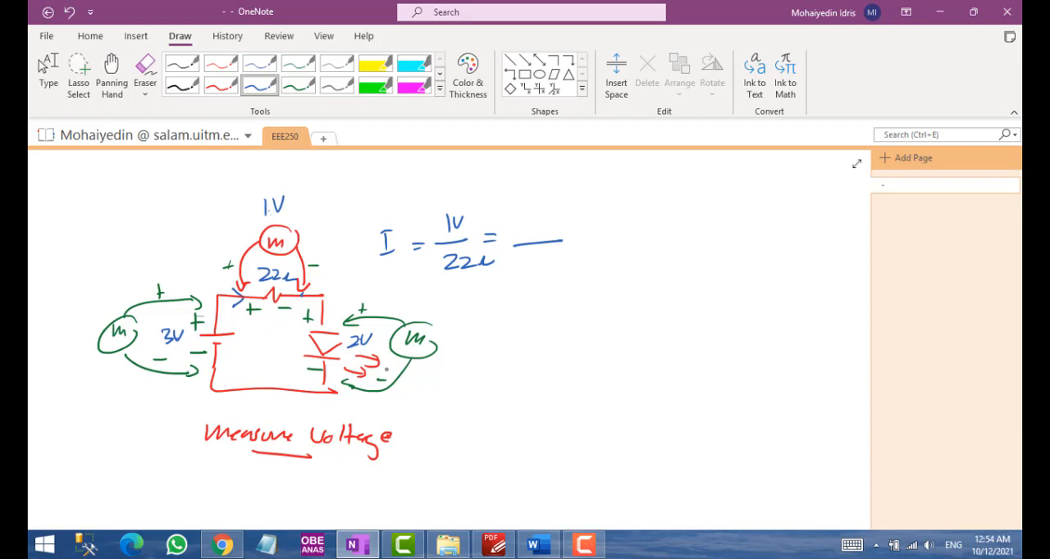
pyautogui.moveTo(520, 213); pyautogui.dragTo(535, 224)
pyautogui.moveTo(528, 215)
pyautogui.mouseDown()
pyautogui.moveTo(528, 230)
pyautogui.moveTo(611, 223)
pyautogui.mouseUp()
pyautogui.click(530, 228)
pyautogui.moveTo(615, 213); pyautogui.dragTo(620, 228)
pyautogui.moveTo(612, 223); pyautogui.dragTo(618, 223)
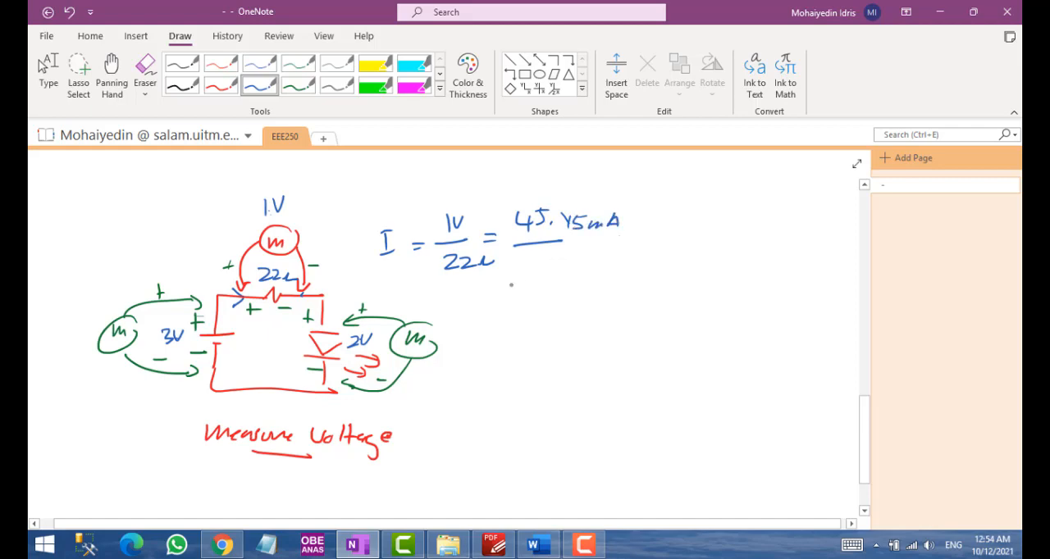
# Compare the Word measurement table with the handwritten current result and the red LED search result in Chrome
pyautogui.click(537, 544)
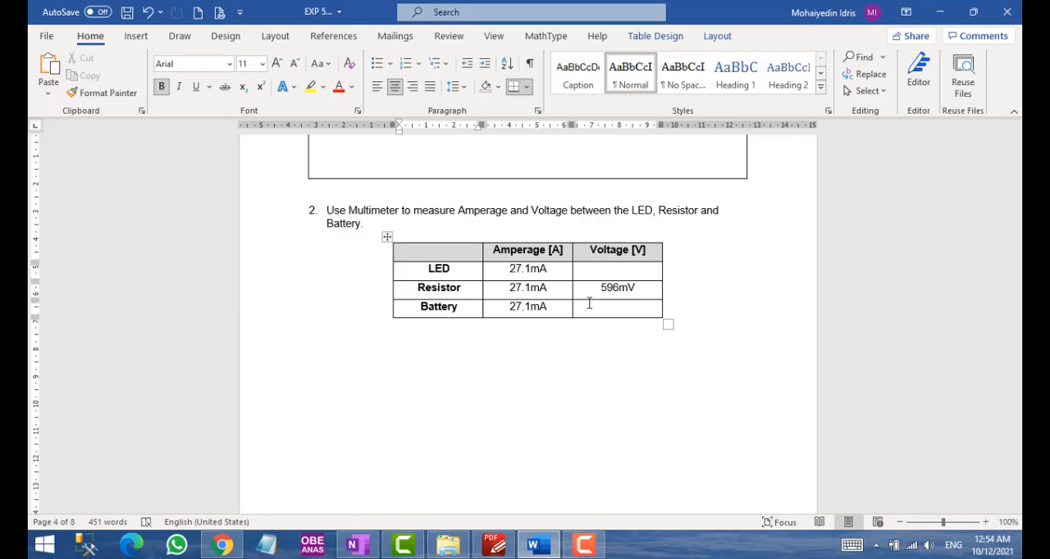
pyautogui.hotkey('alt', 'Tab')
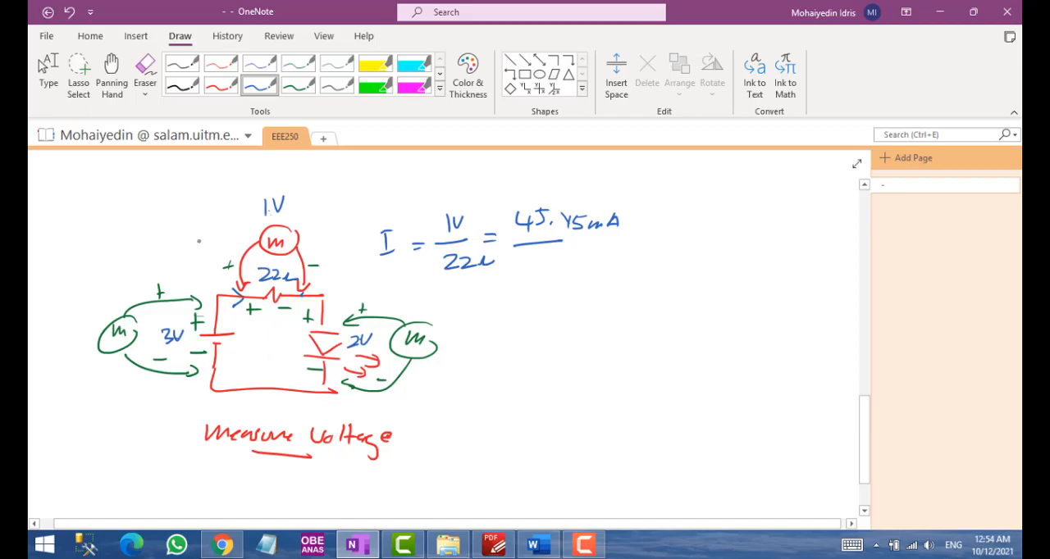
pyautogui.click(220, 545)
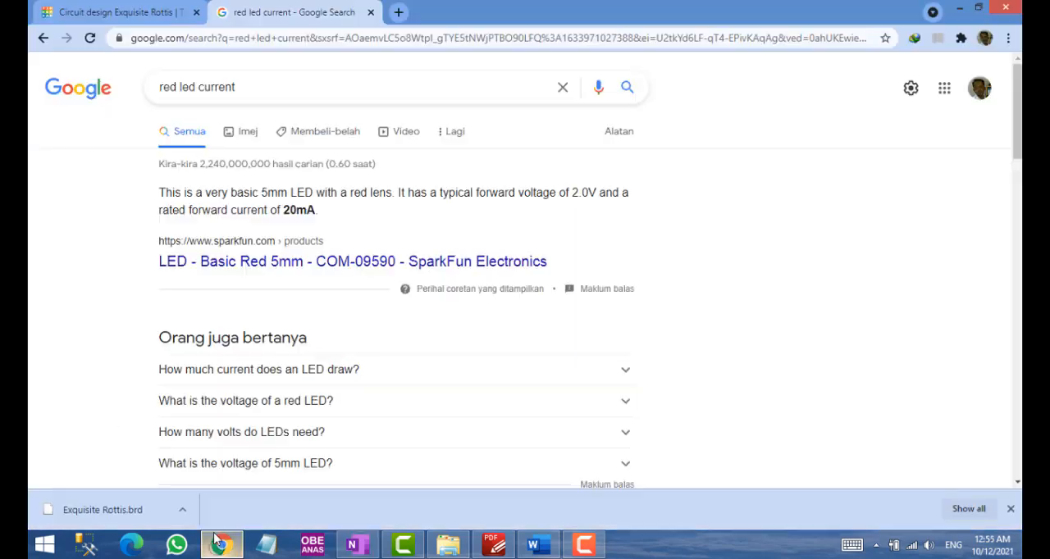
# Return to the Tinkercad circuit and run the simulation to read the voltages across the LED and the resistor
pyautogui.hotkey('ctrl', 'Tab')
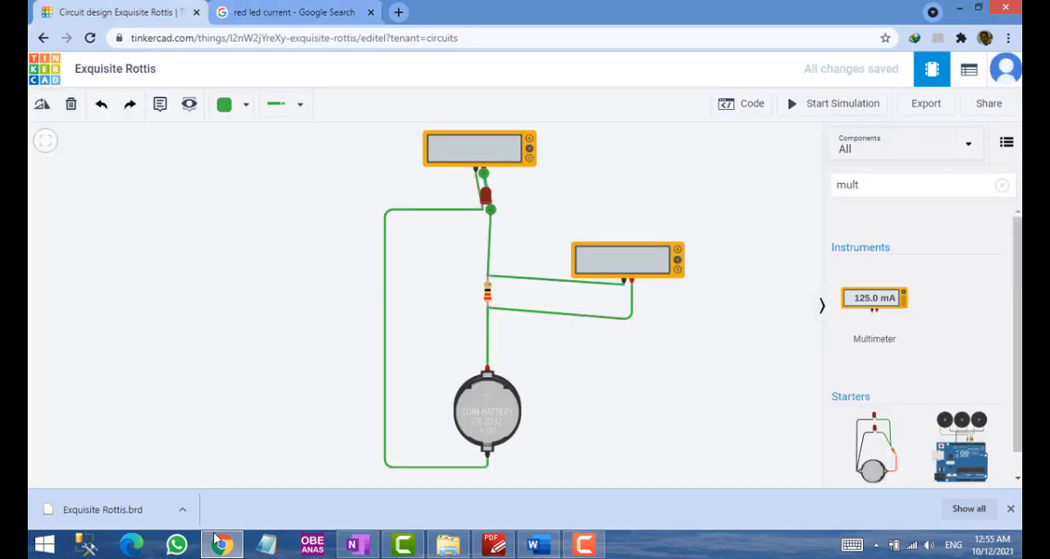
pyautogui.click(832, 103)
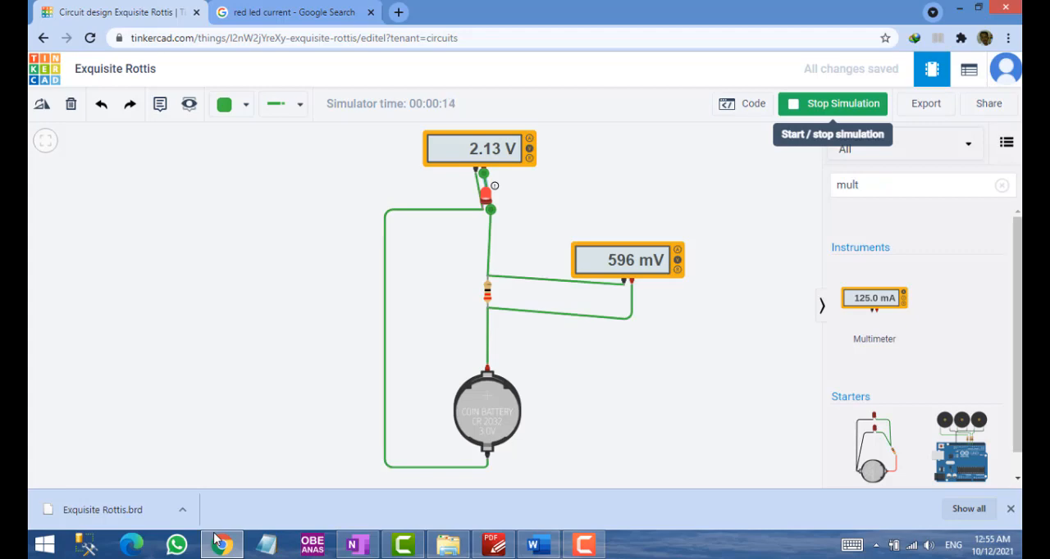
pyautogui.click(835, 105)
# Inspect the properties of the resistor and coin cell battery, and simulate again to check both multimeter readings
pyautogui.click(488, 293)
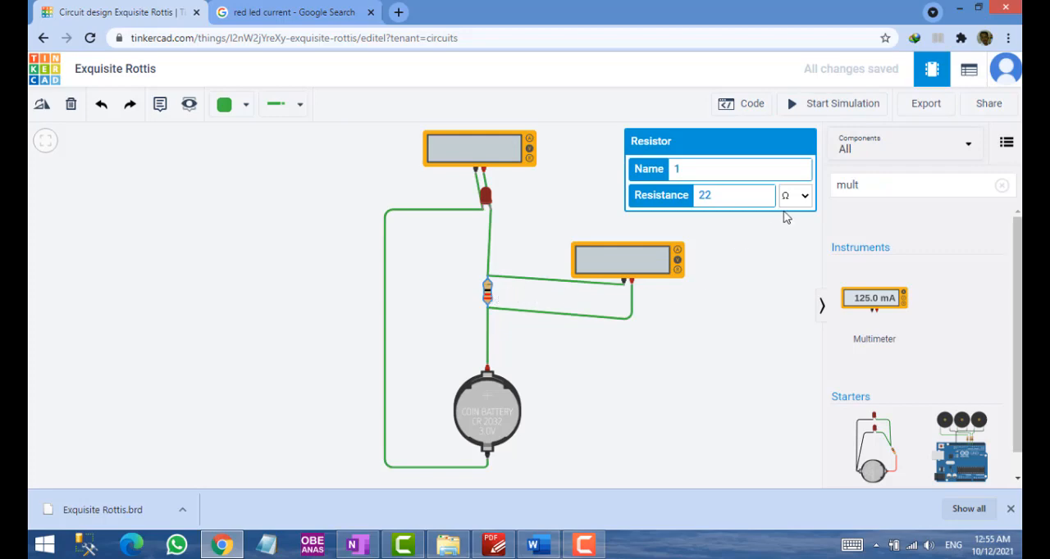
pyautogui.click(753, 289)
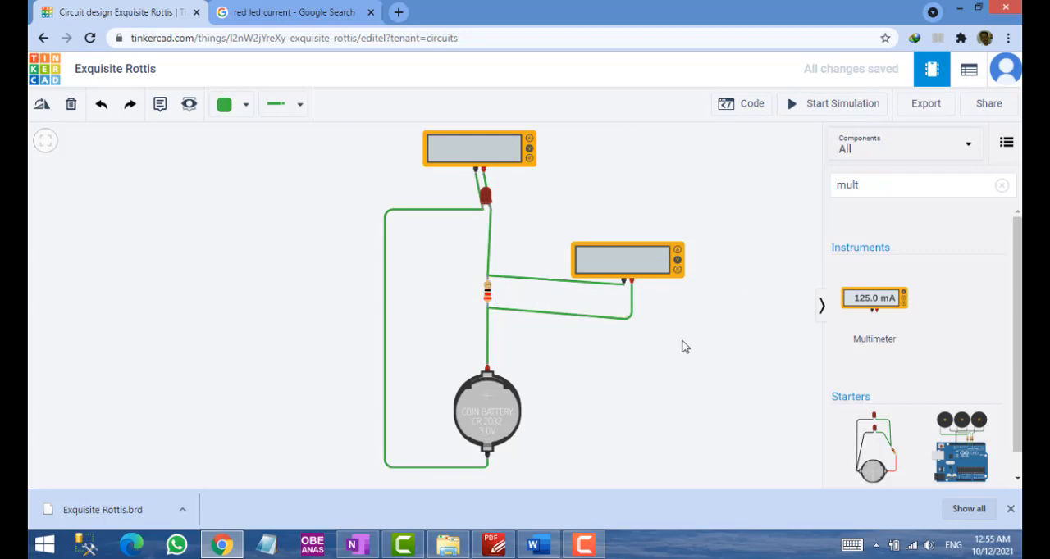
pyautogui.click(480, 395)
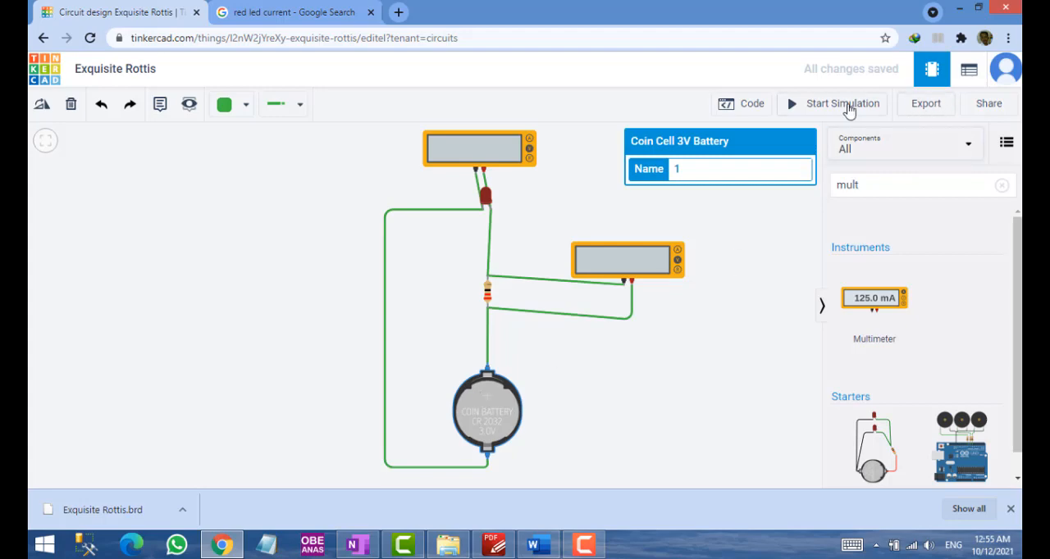
pyautogui.click(850, 112)
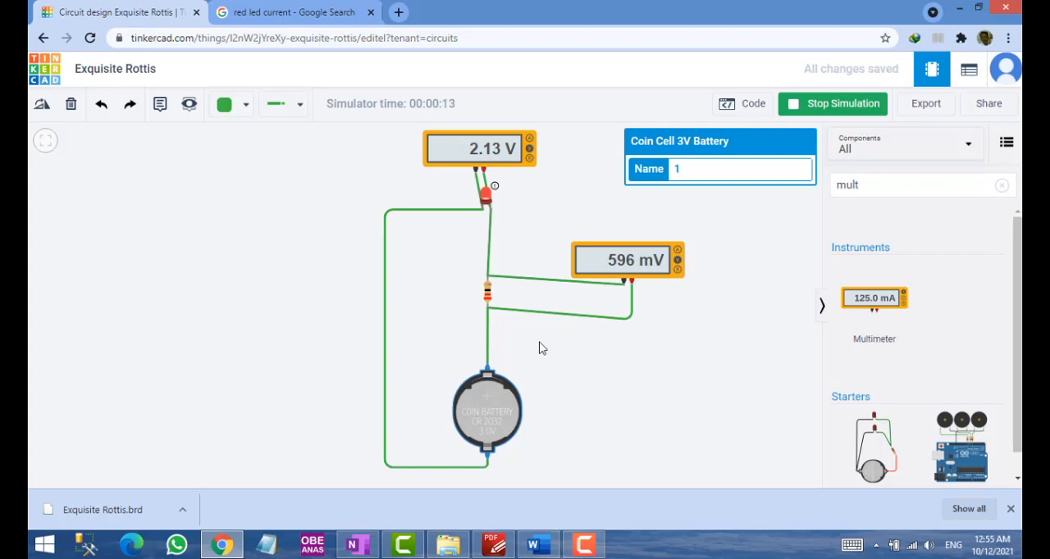
pyautogui.click(815, 108)
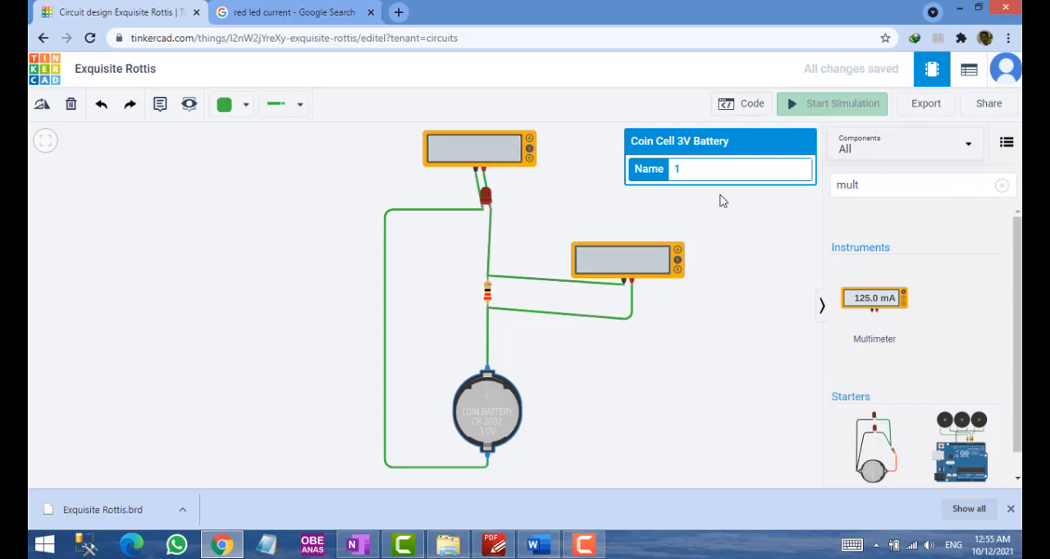
# Duplicate the resistor's multimeter and place the copy beside the coin cell battery
pyautogui.click(658, 259)
pyautogui.hotkey('ctrl', 'd')
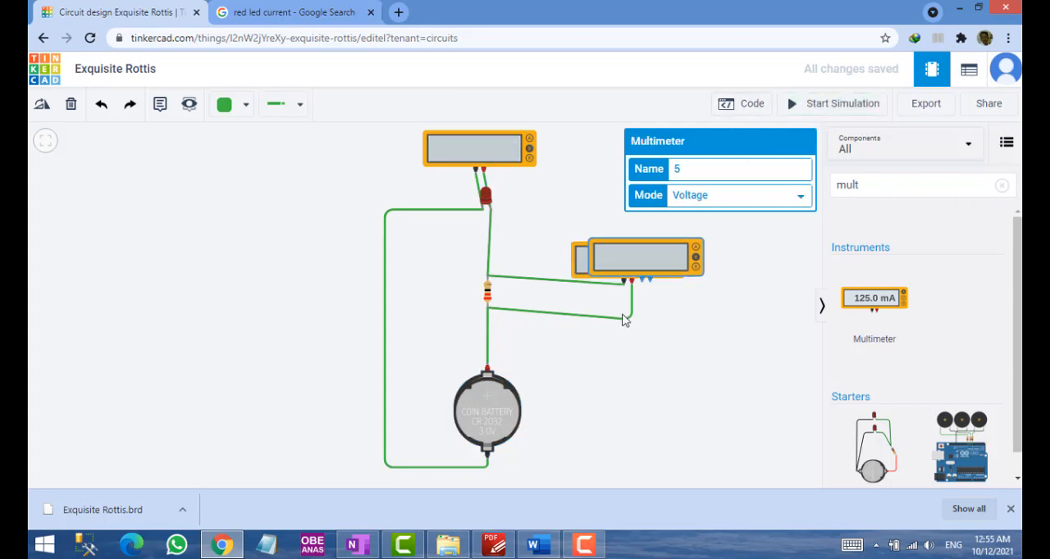
pyautogui.moveTo(655, 259); pyautogui.dragTo(594, 404)
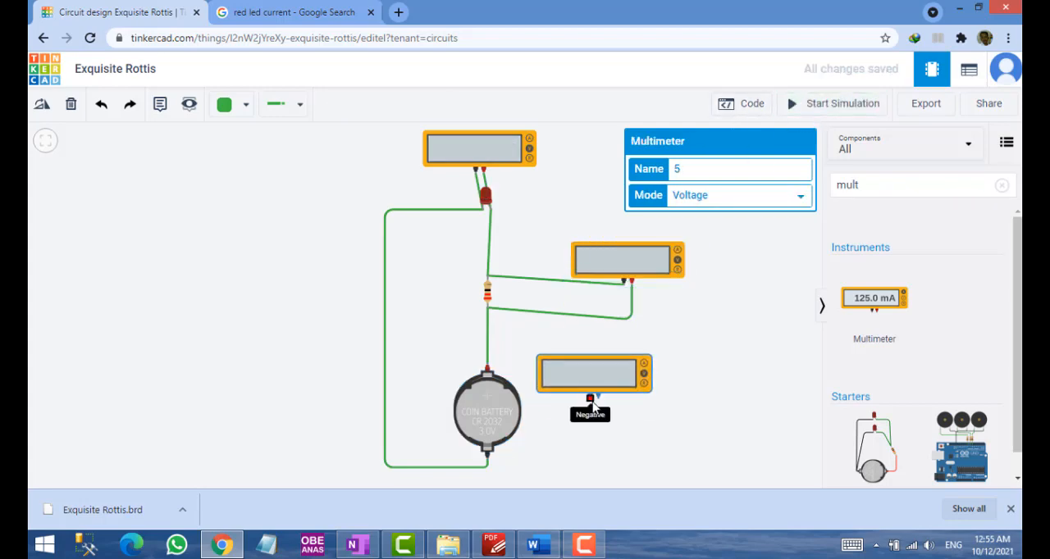
# Wire the new multimeter's negative and positive probes to the coin cell battery's matching terminals and run the simulation
pyautogui.click(591, 400)
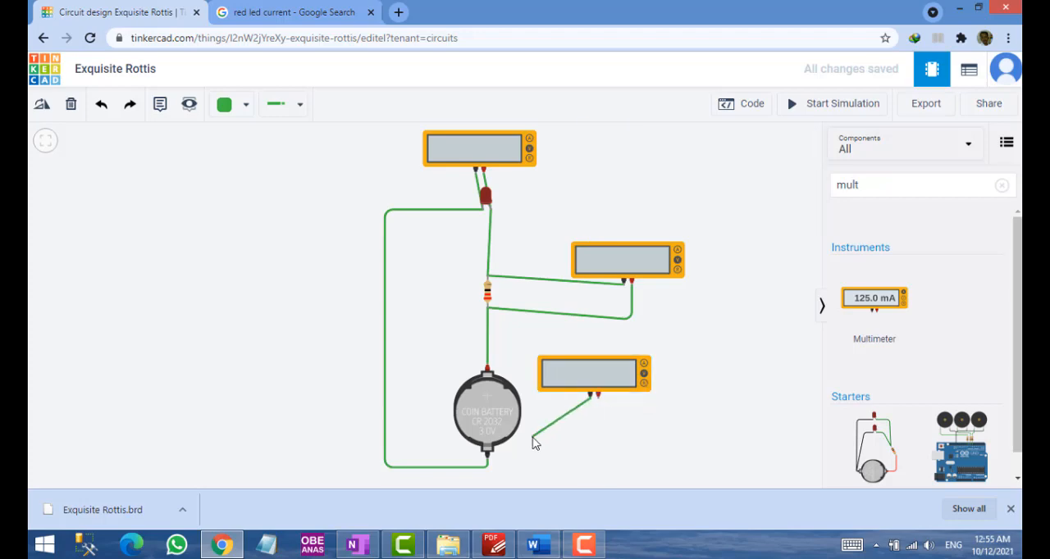
pyautogui.click(487, 454)
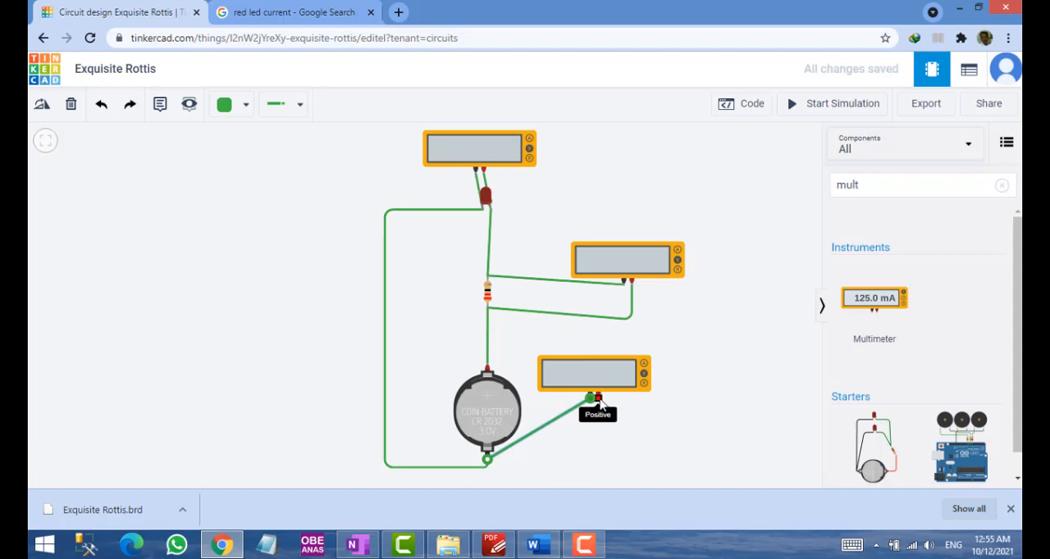
pyautogui.click(599, 400)
pyautogui.click(487, 365)
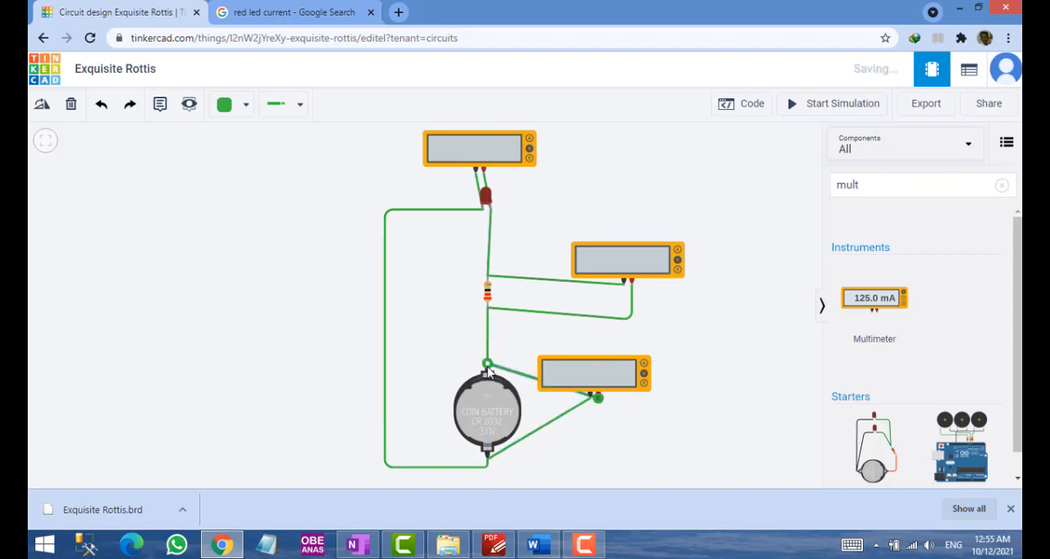
pyautogui.click(845, 105)
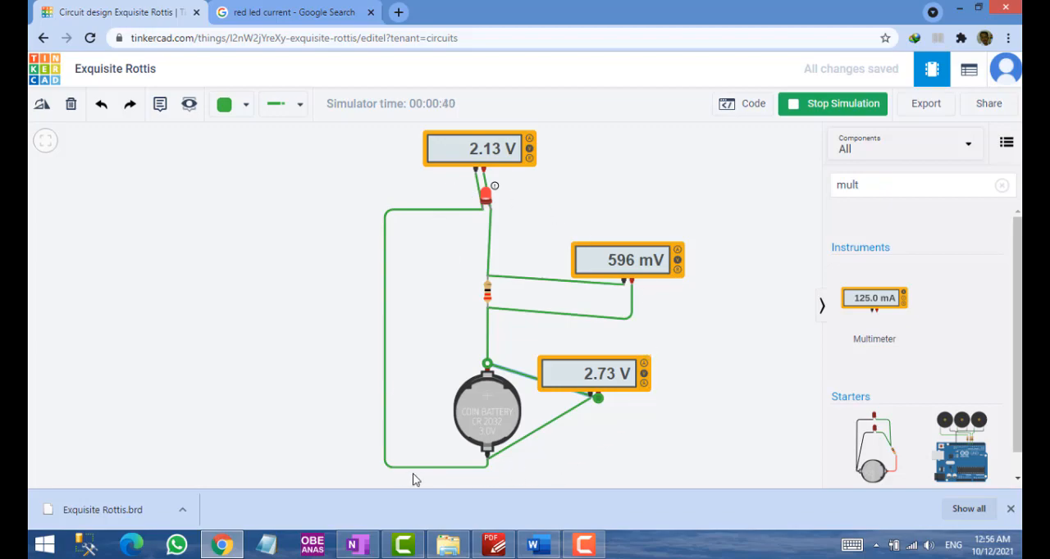
# Compare the simulated voltages with the handwritten OneNote circuit, and switch to the PDF manual to read the Discussion questions on its last page
pyautogui.click(222, 546)
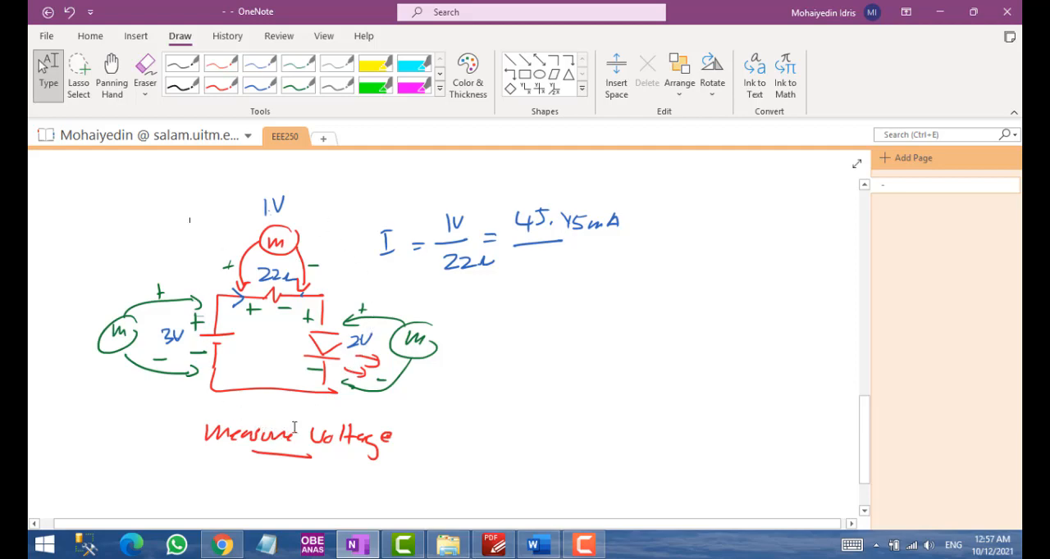
pyautogui.click(222, 545)
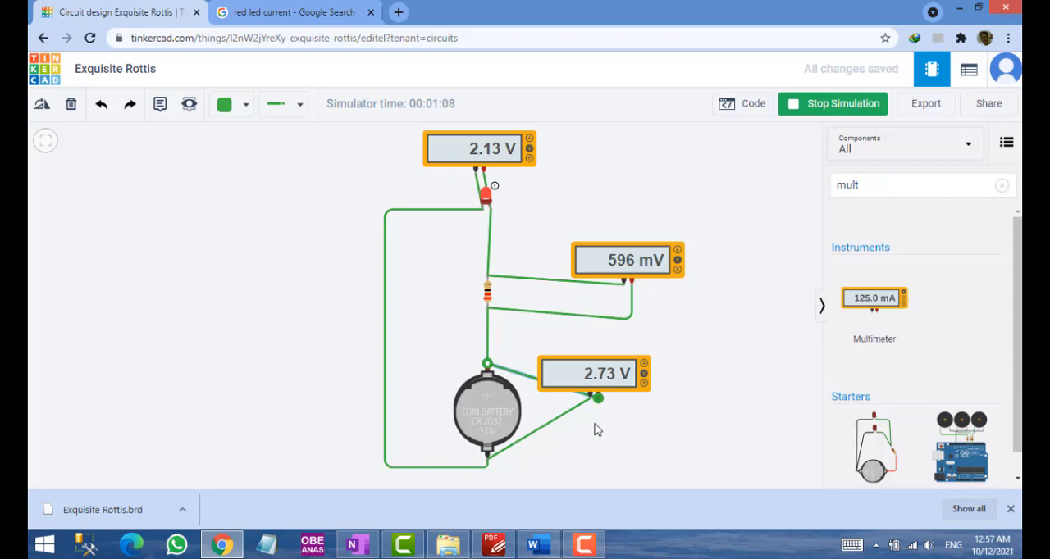
pyautogui.click(493, 545)
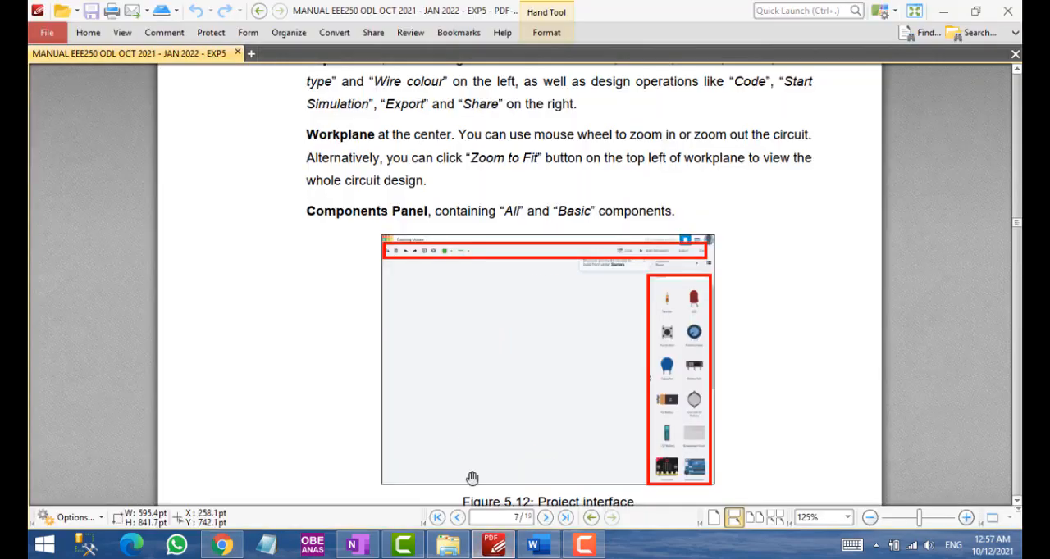
pyautogui.scroll(-3, 481, 423)
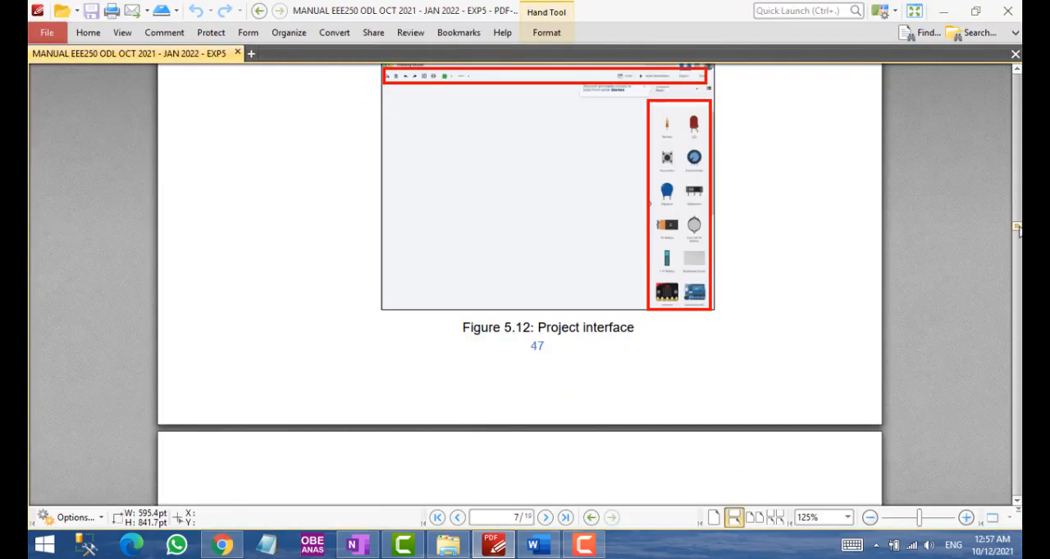
pyautogui.moveTo(1017, 230); pyautogui.dragTo(1007, 497)
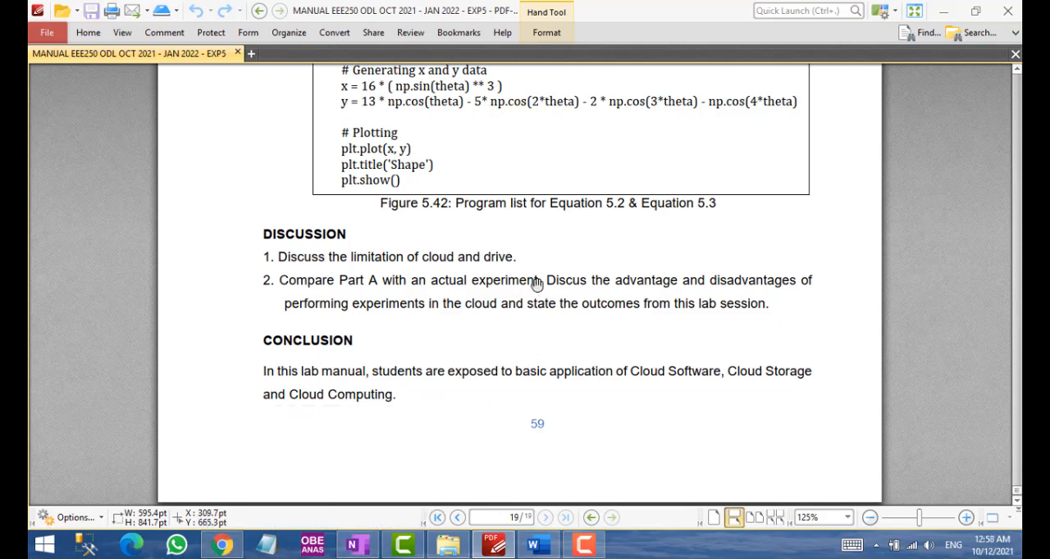
# Recheck the running Tinkercad simulation, and review the measurement table and Part A circuit image in the Word report
pyautogui.click(222, 548)
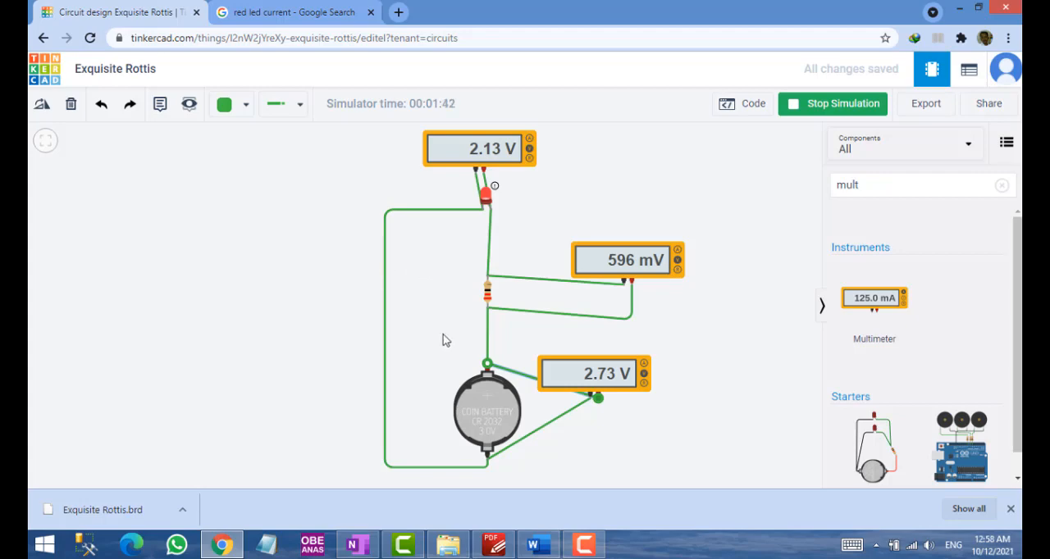
pyautogui.click(539, 543)
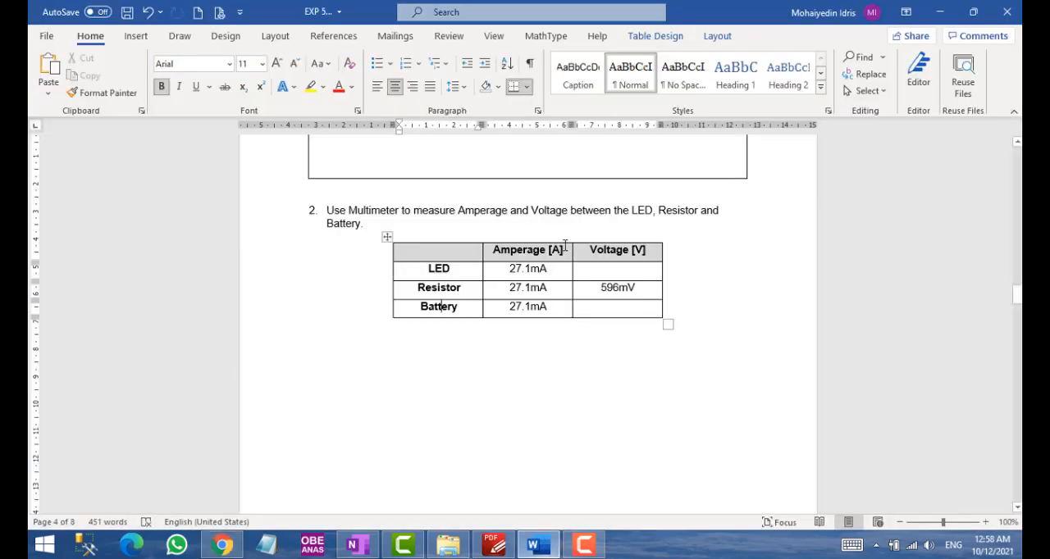
pyautogui.scroll(8, 542, 213)
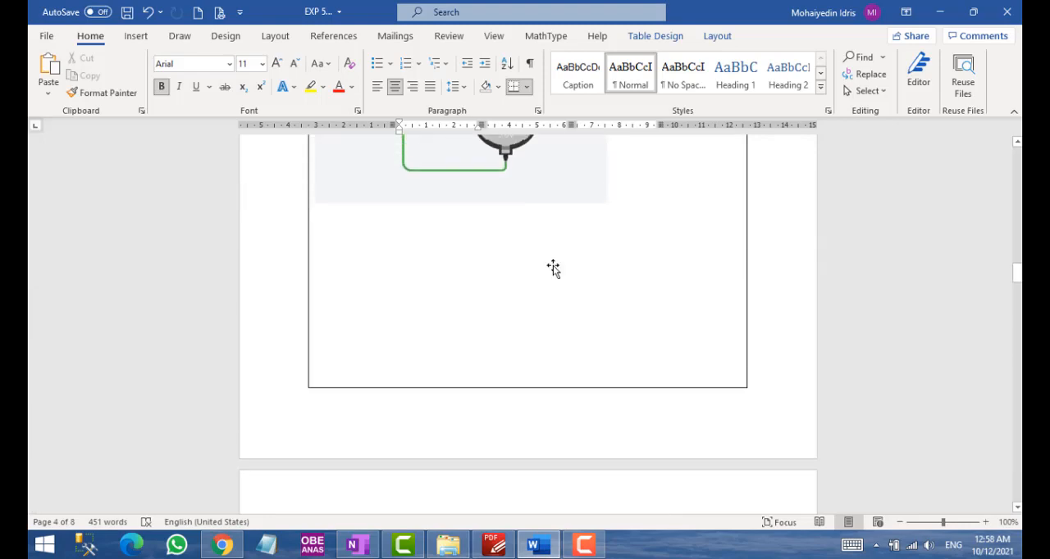
pyautogui.scroll(9, 550, 268)
pyautogui.scroll(-3, 535, 271)
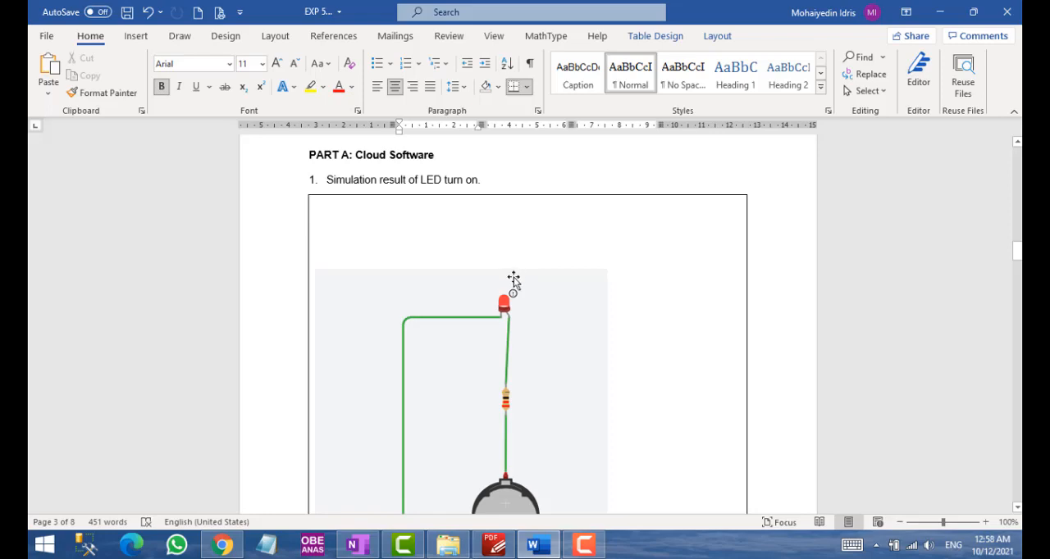
pyautogui.click(402, 545)
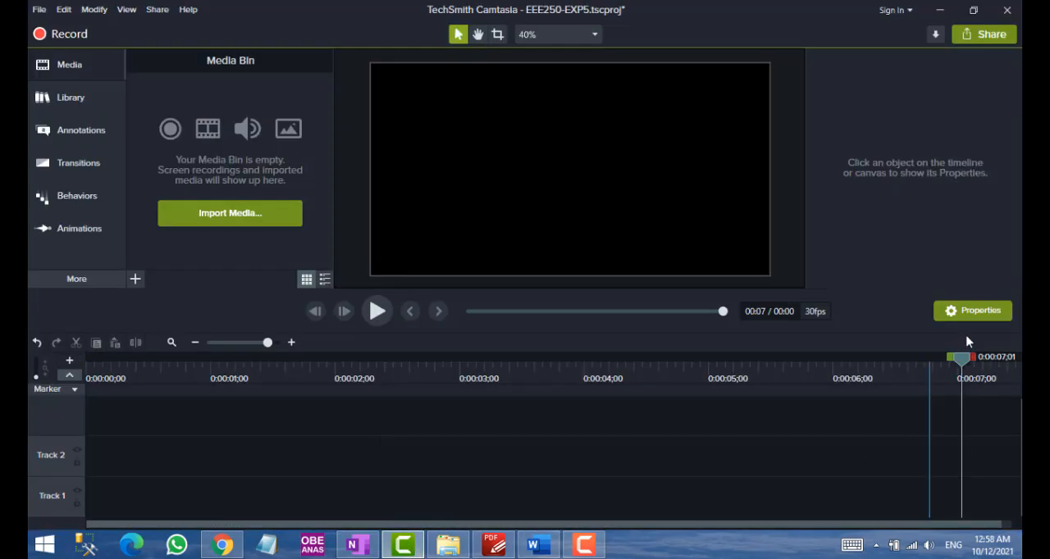
pyautogui.click(583, 545)
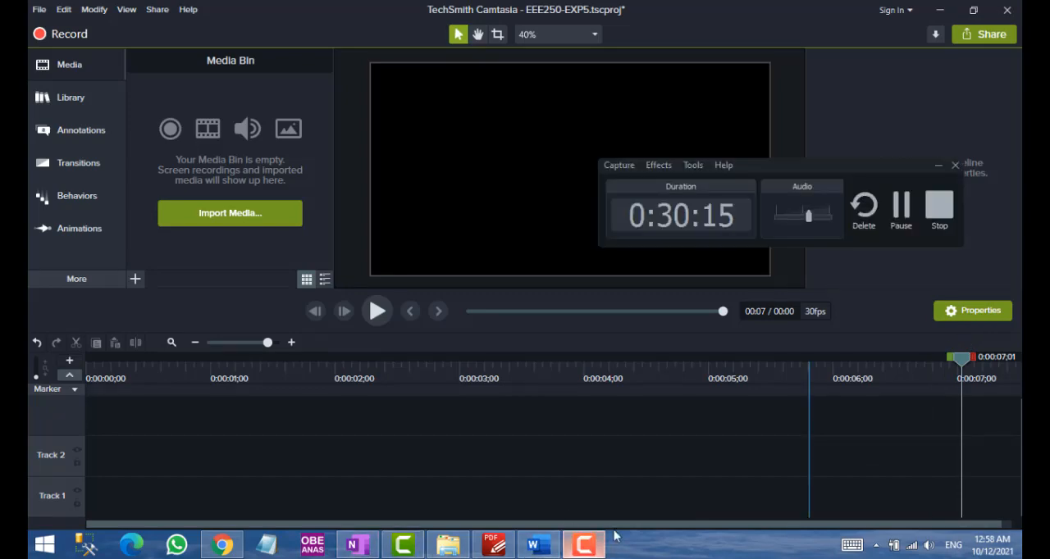